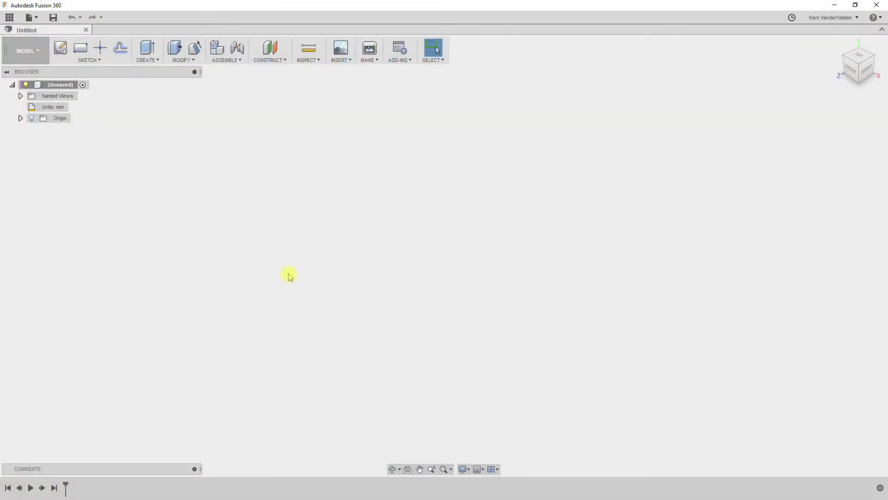
- Open Misumi's Metric parts catalog from the Insert manufacturer part library
click(344, 60)
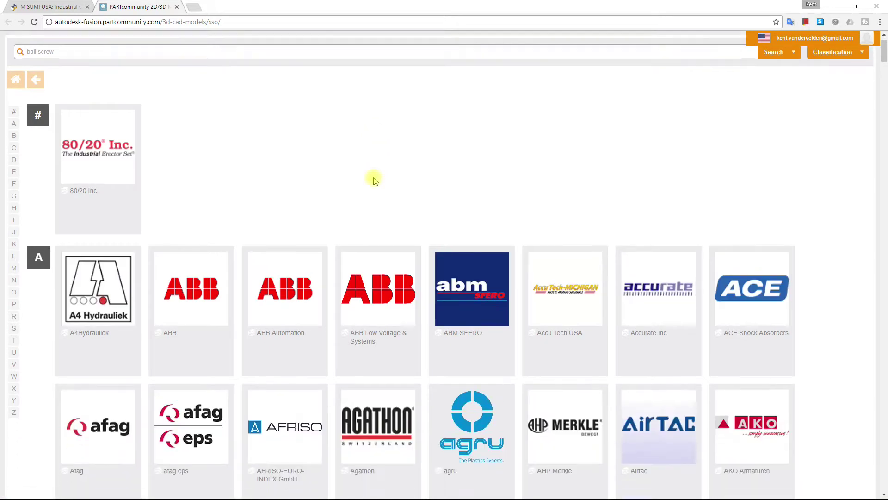
scroll(375, 180, down, 13)
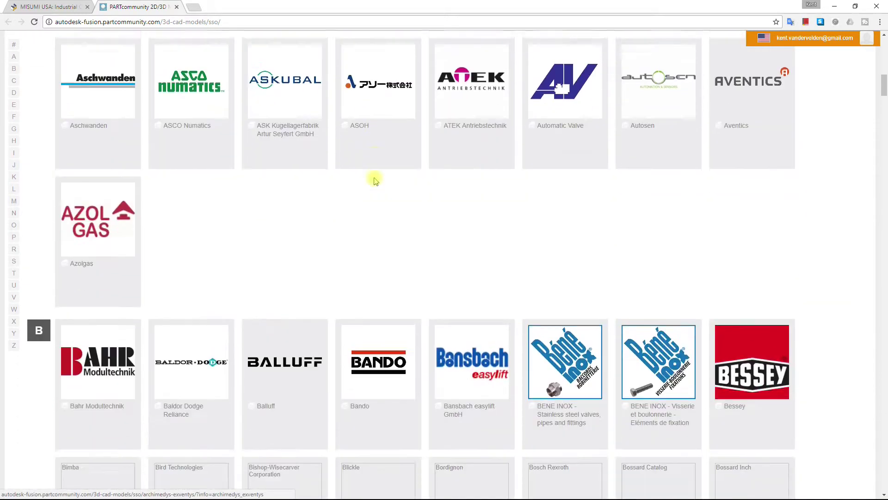
scroll(375, 181, down, 15)
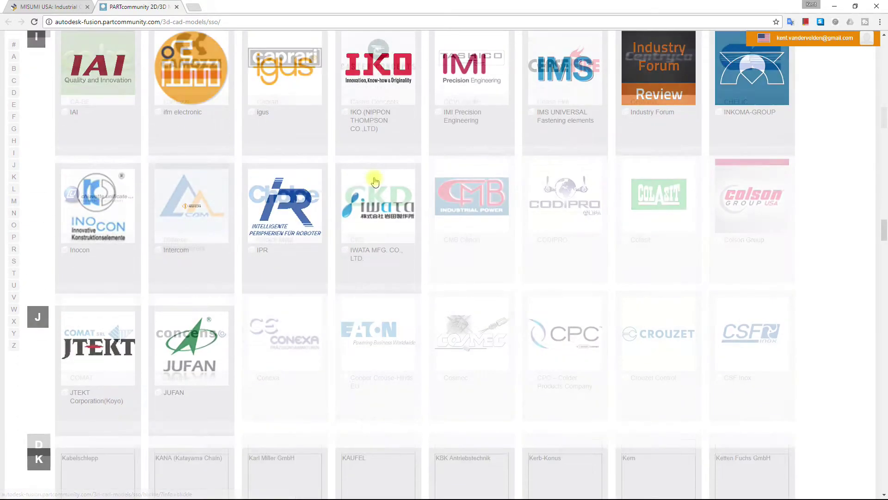
scroll(375, 181, down, 15)
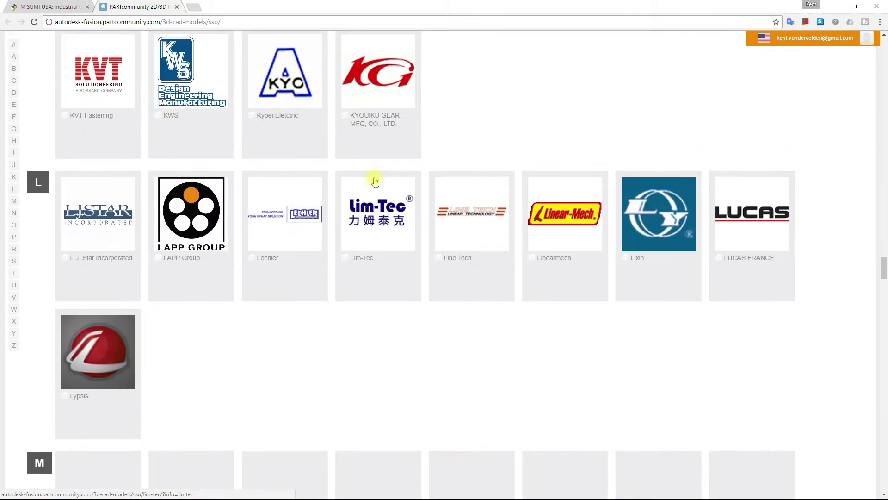
scroll(375, 180, down, 11)
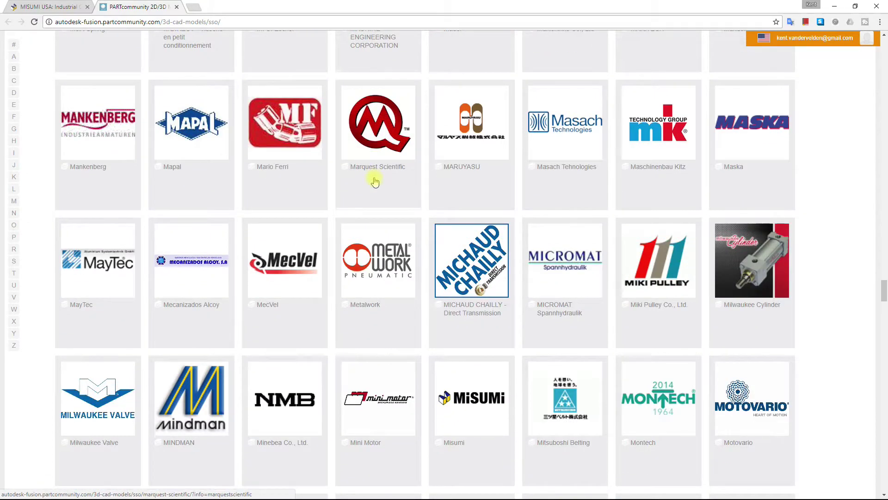
scroll(375, 180, down, 5)
click(473, 172)
click(43, 185)
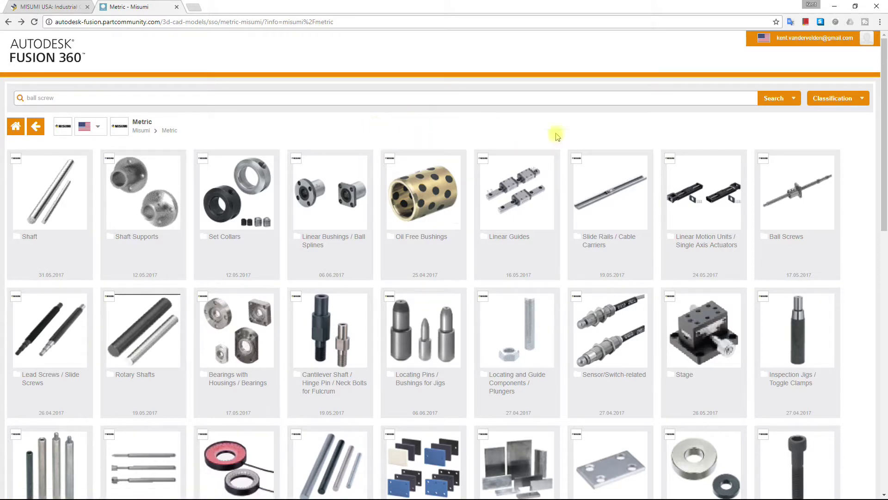
- Open the Ball Screws category and browse its precision and rolled ball screw families
click(768, 190)
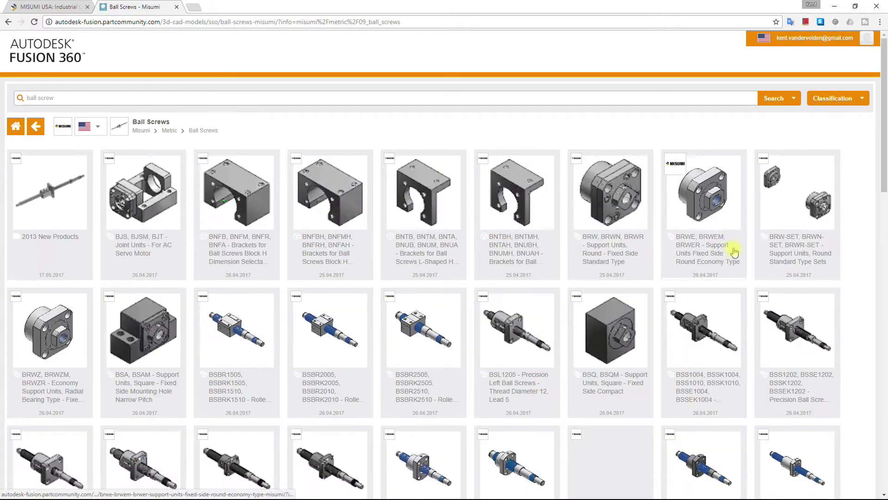
scroll(736, 252, down, 7)
scroll(786, 199, down, 2)
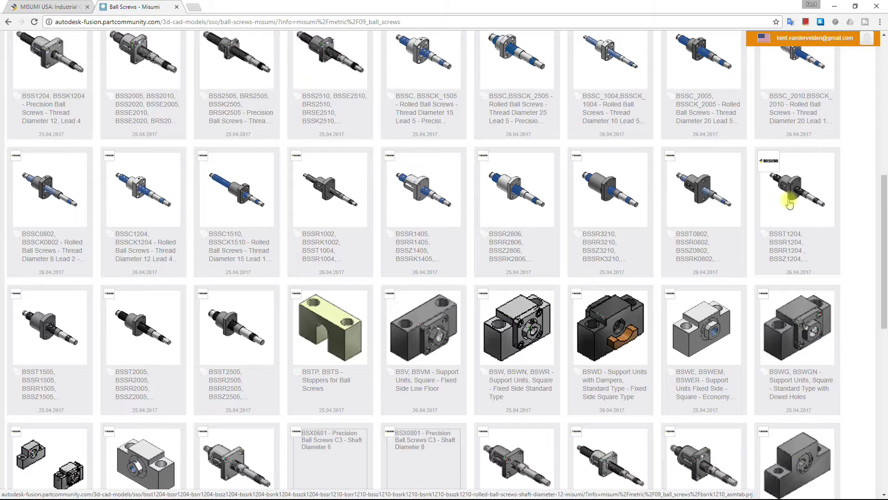
- Open the BSST1204 rolled ball screw product page and review its configuration options
click(789, 203)
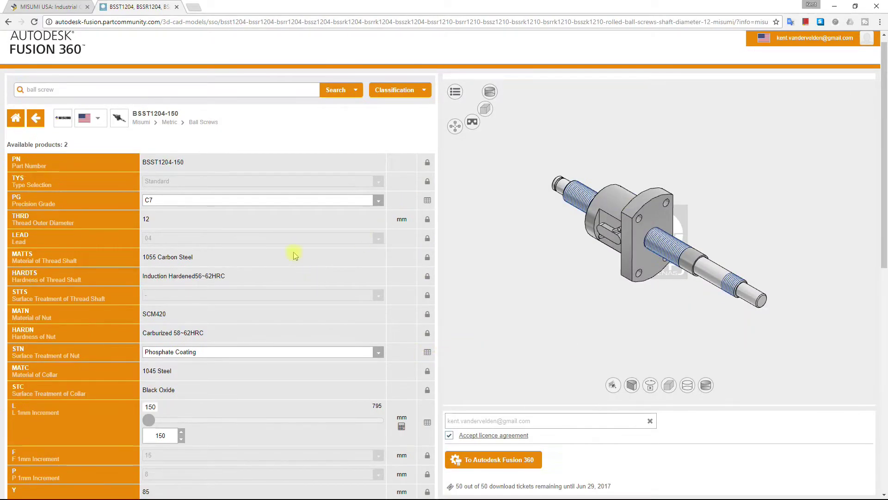
scroll(277, 228, down, 6)
scroll(278, 230, down, 4)
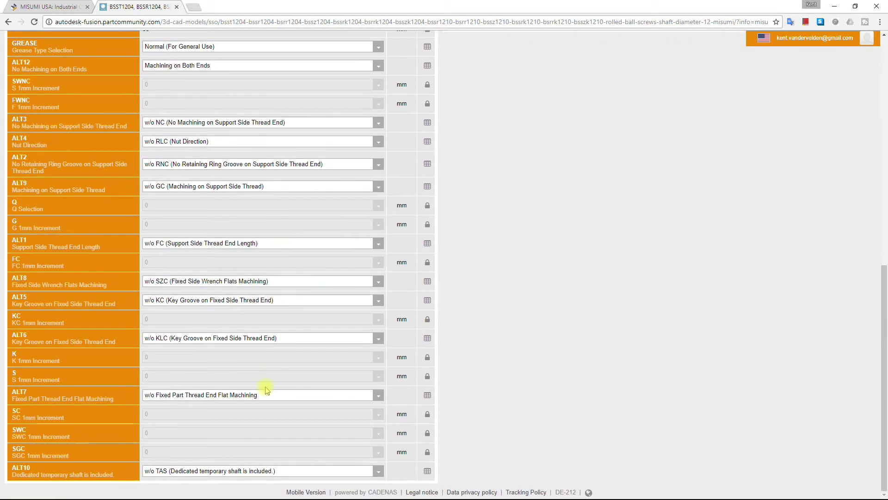
scroll(268, 369, up, 8)
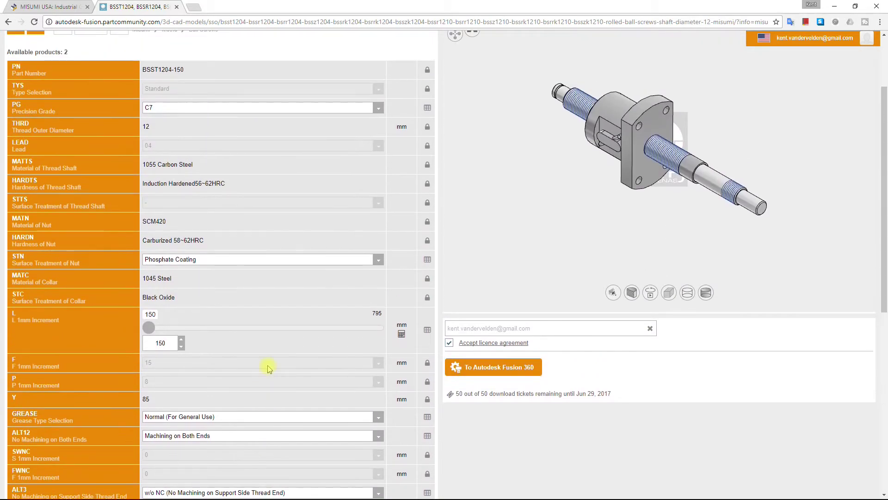
scroll(269, 369, up, 2)
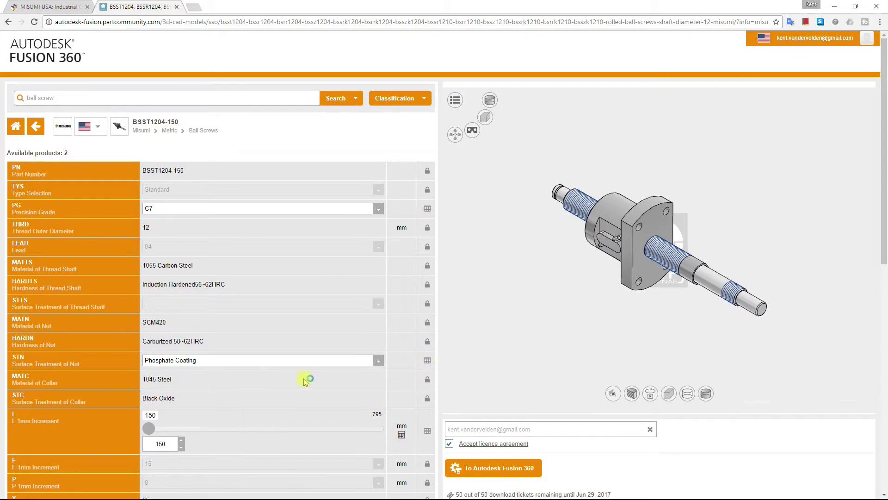
- Preview the screw at 222 mm length, then set it back to 150 mm and regenerate
drag(149, 428, 173, 429)
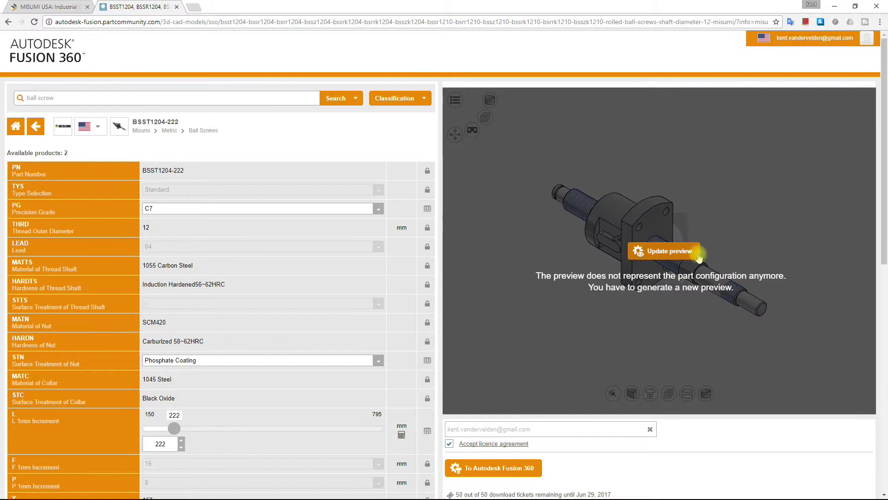
click(604, 251)
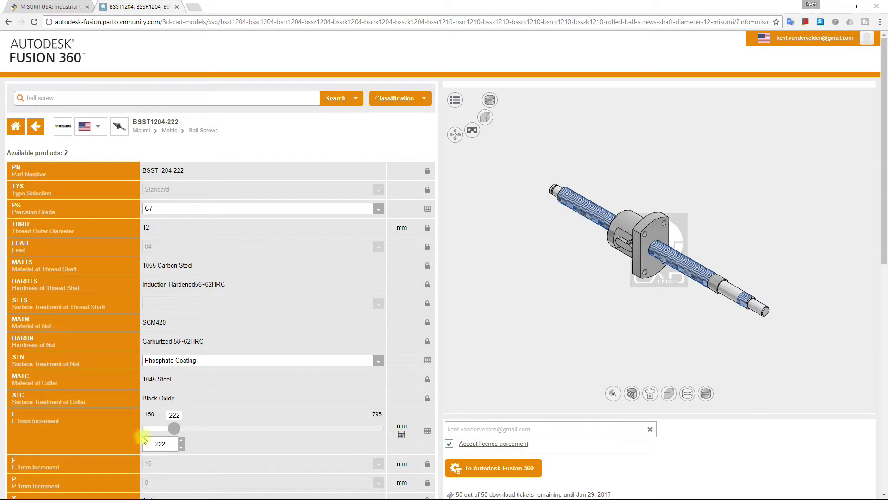
drag(174, 428, 135, 430)
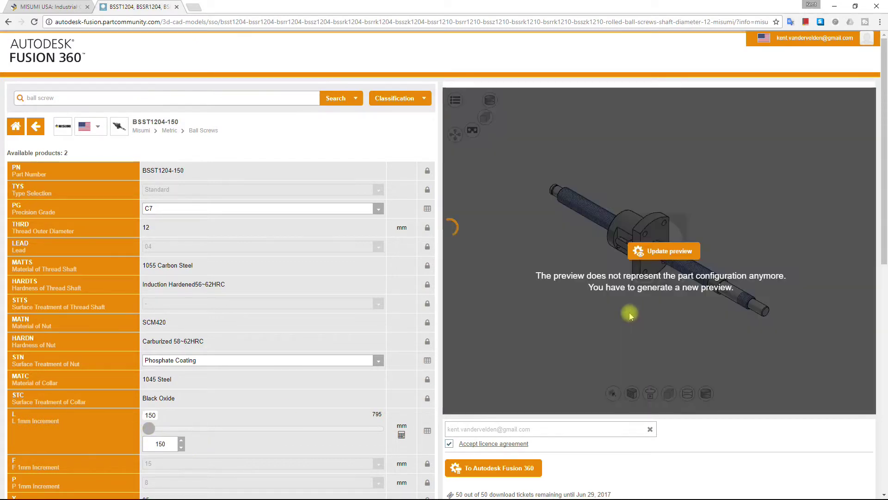
click(636, 252)
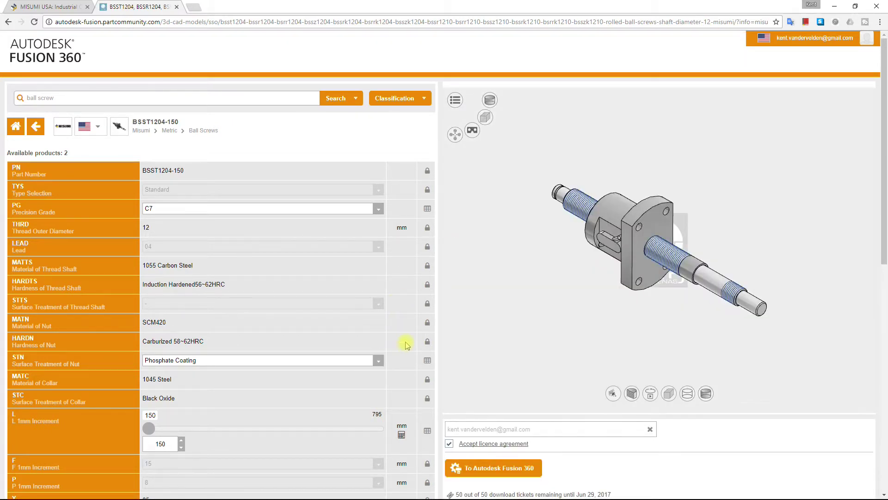
scroll(406, 345, down, 4)
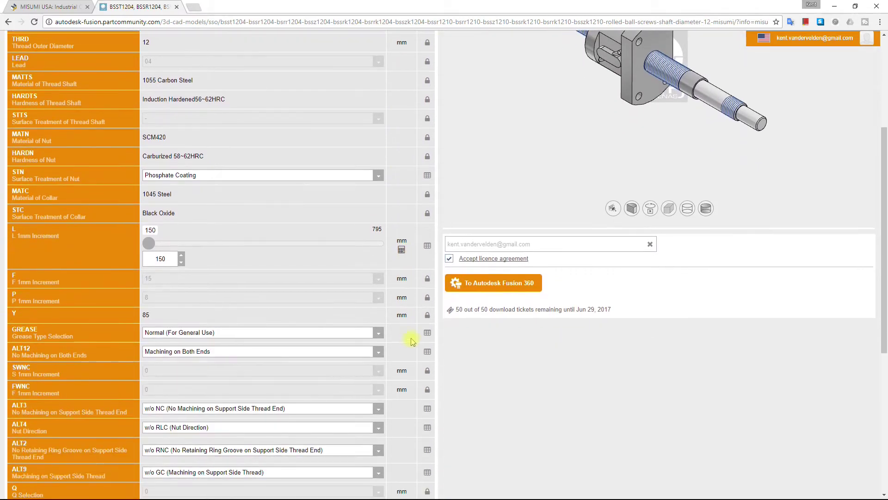
- Insert the BSST1204-150 ball screw into Fusion 360 and display component colours
click(517, 287)
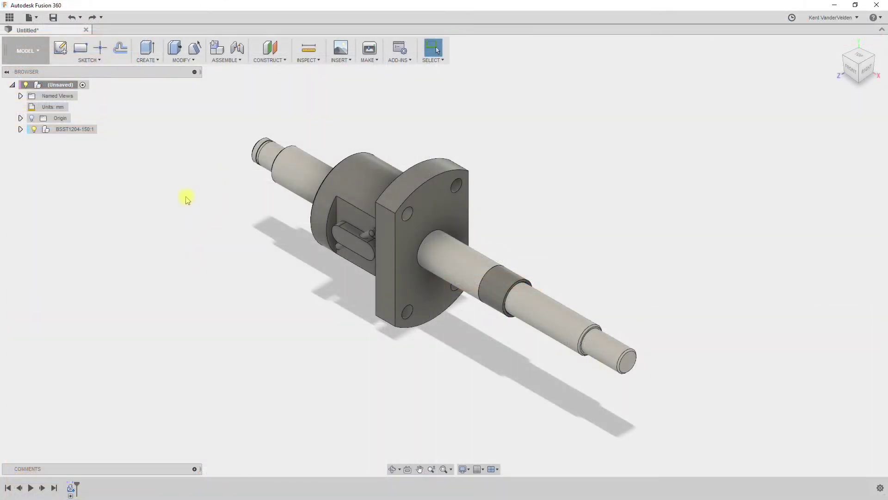
click(309, 52)
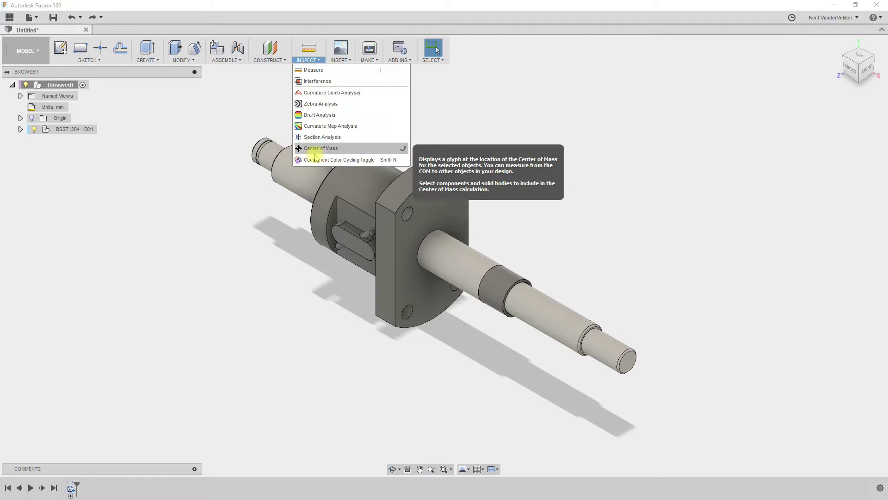
click(314, 159)
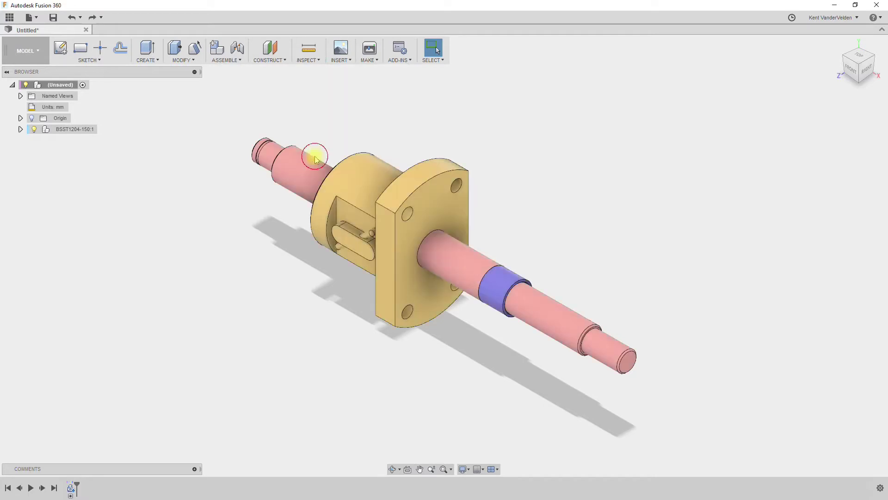
- Expand BSST1204-150:1, drag the nut and collar off the shaft, then undo the moves
click(21, 129)
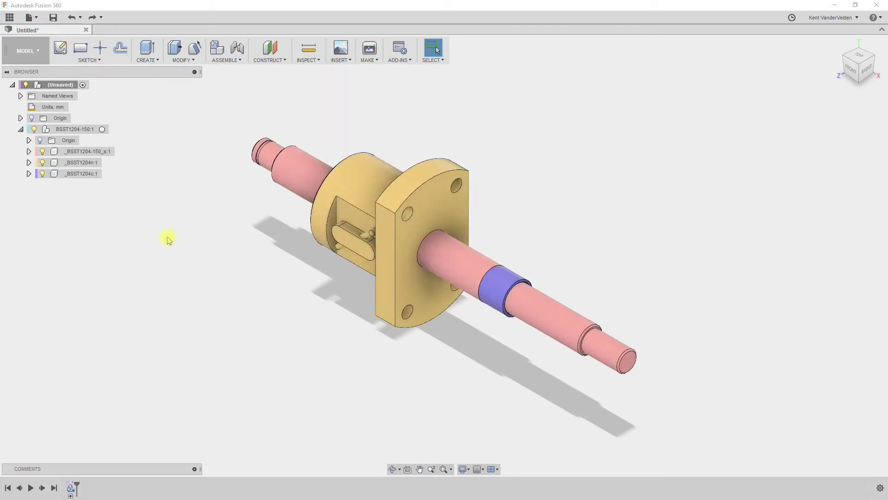
drag(412, 224, 273, 263)
drag(495, 290, 565, 230)
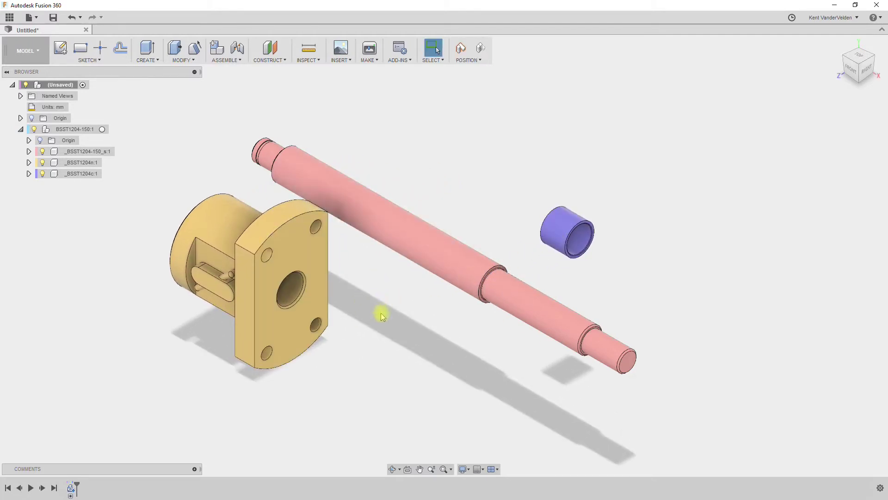
key(ctrl+z)
key(ctrl+z)
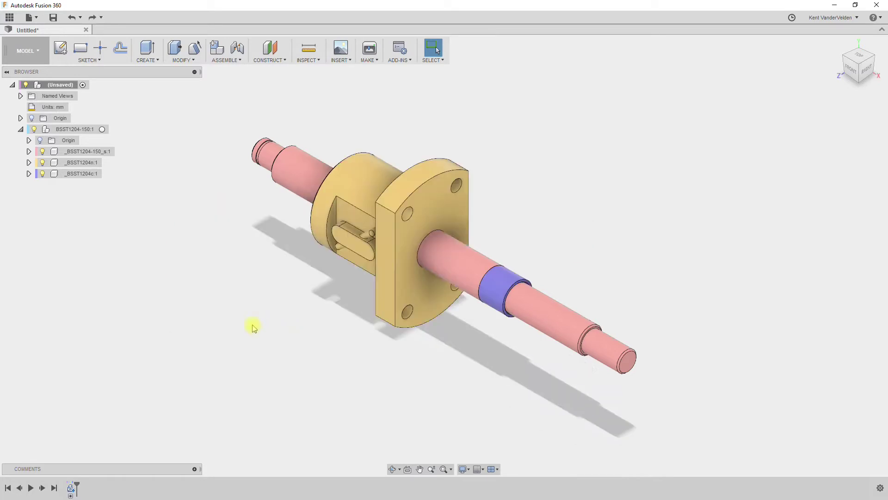
- Create a cylindrical as-built joint between the nut and screw shaft, positioned at the nut's bore edge
click(229, 59)
click(236, 90)
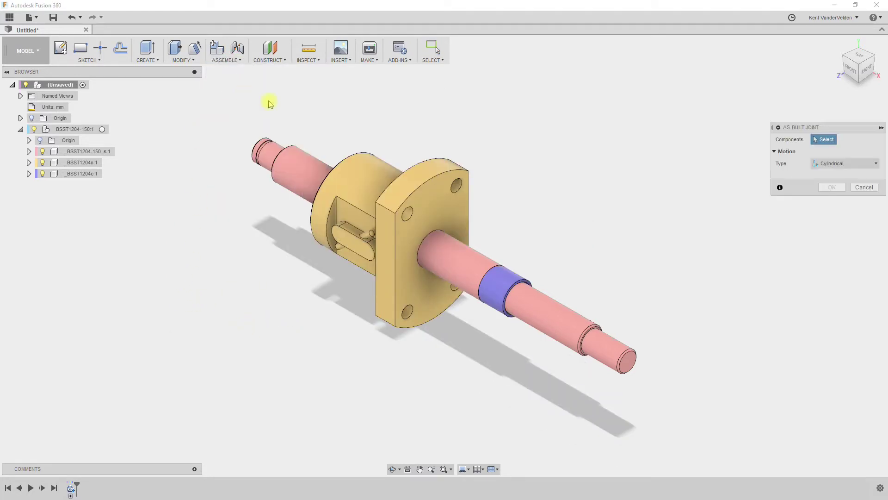
click(344, 164)
click(486, 265)
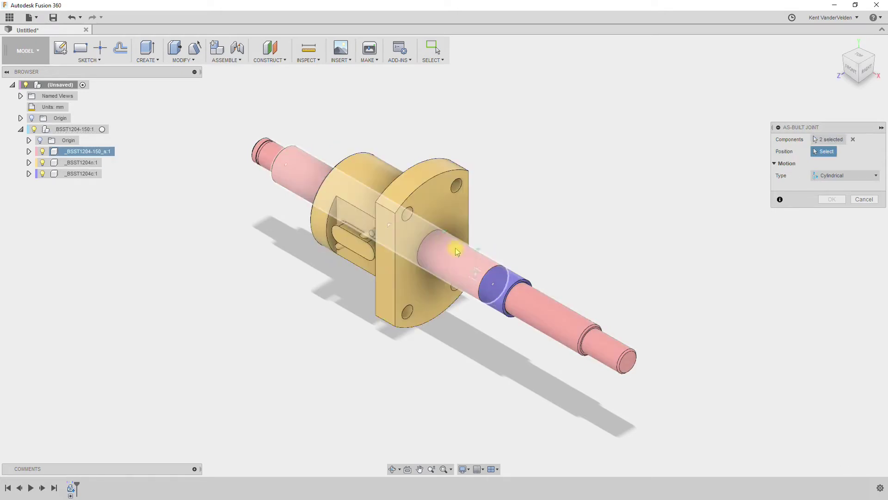
click(435, 235)
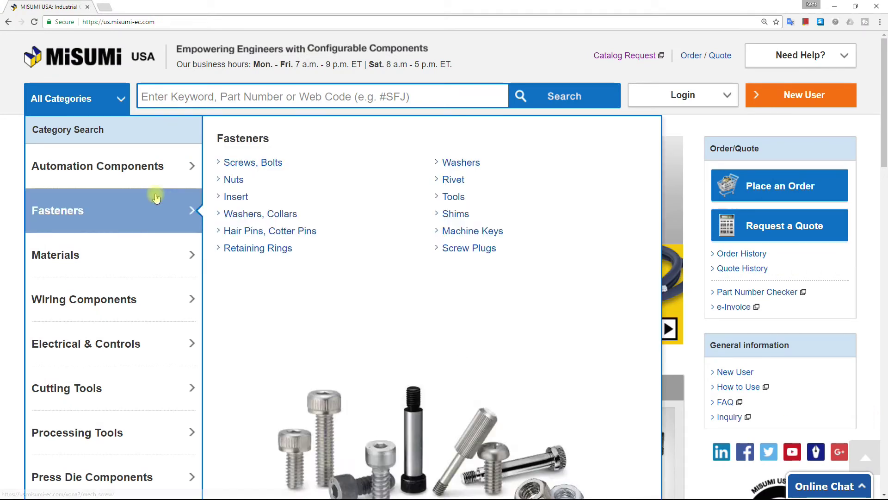
- Navigate Misumi's Linear Motion category to the Ball Screw listing
mouse_move(140, 174)
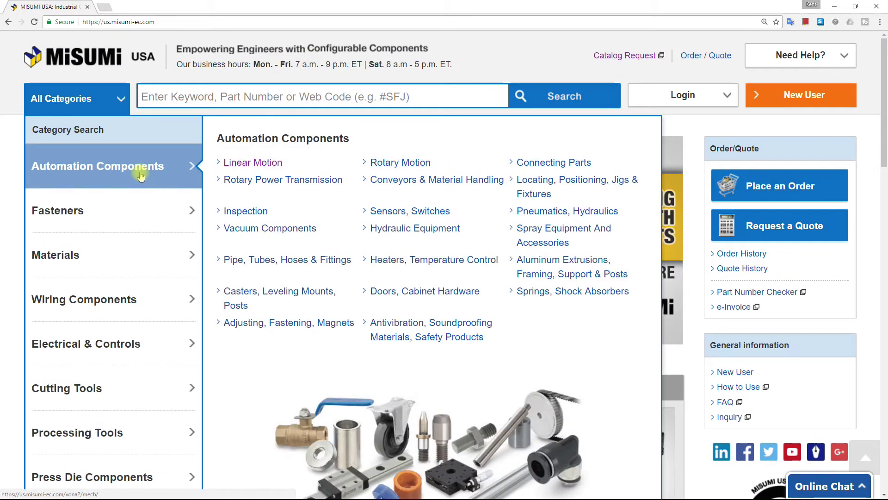
click(228, 168)
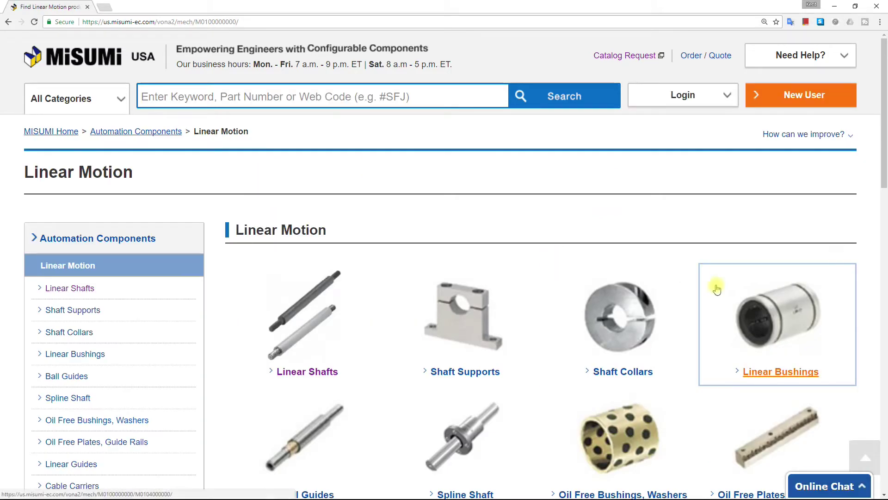
scroll(560, 296, down, 5)
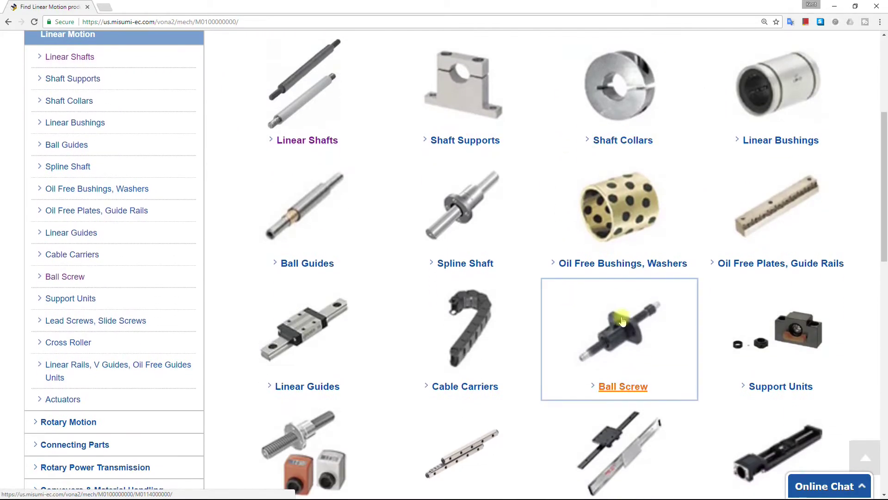
click(620, 319)
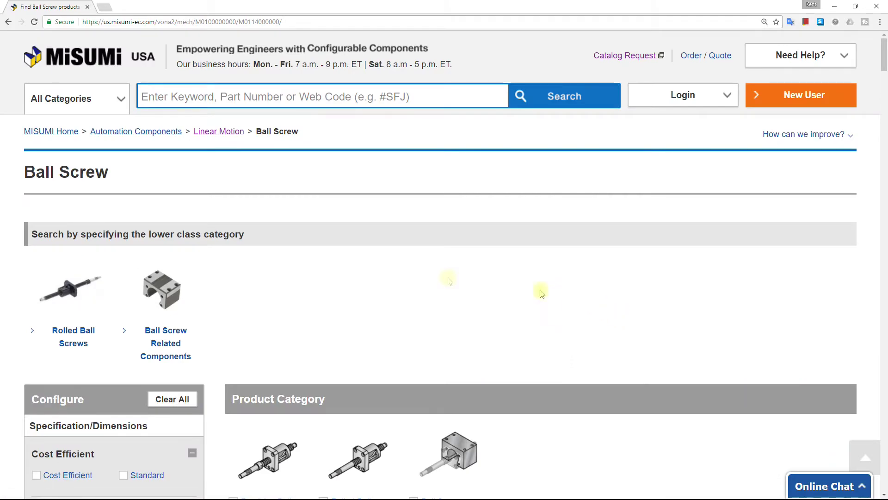
- Filter the ball screws to 12 mm shaft diameter, 4 mm lead and C7 accuracy grade
scroll(448, 277, down, 10)
scroll(448, 280, down, 6)
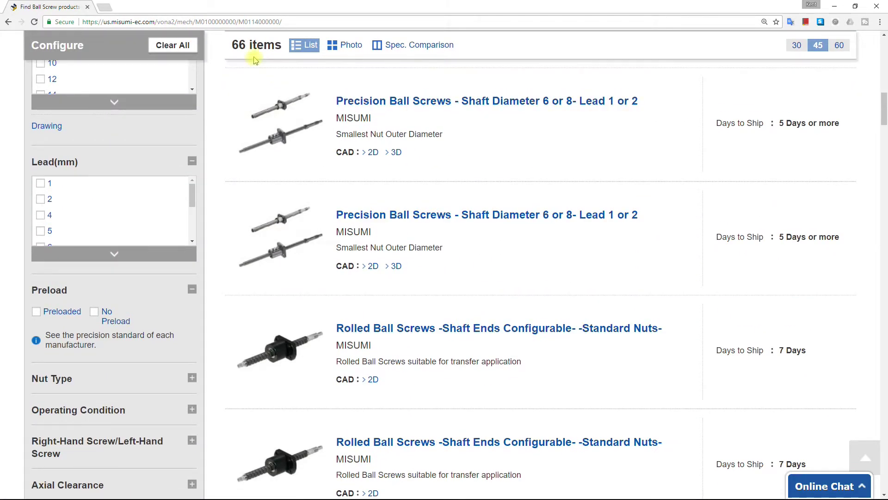
scroll(215, 135, up, 2)
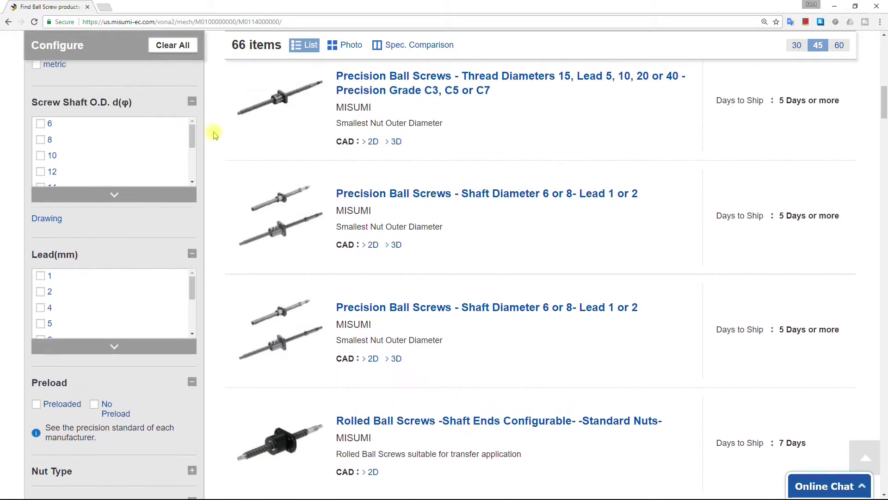
scroll(215, 134, up, 1)
scroll(215, 134, up, 1)
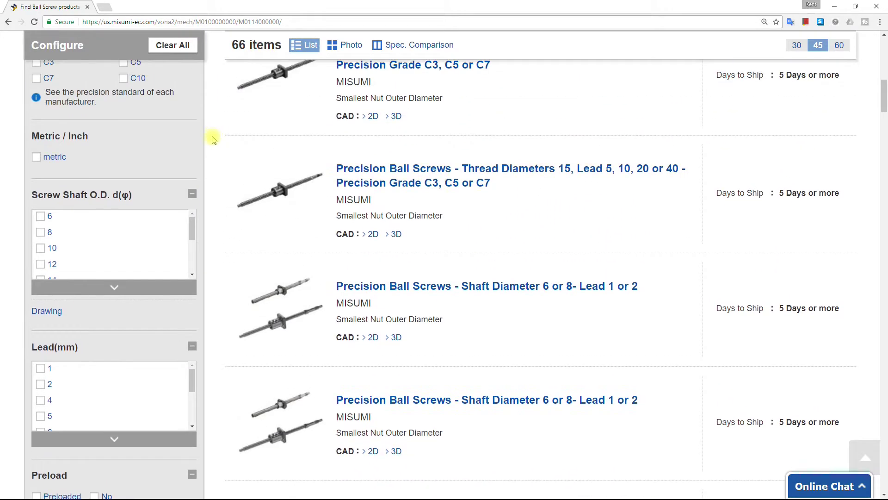
click(41, 266)
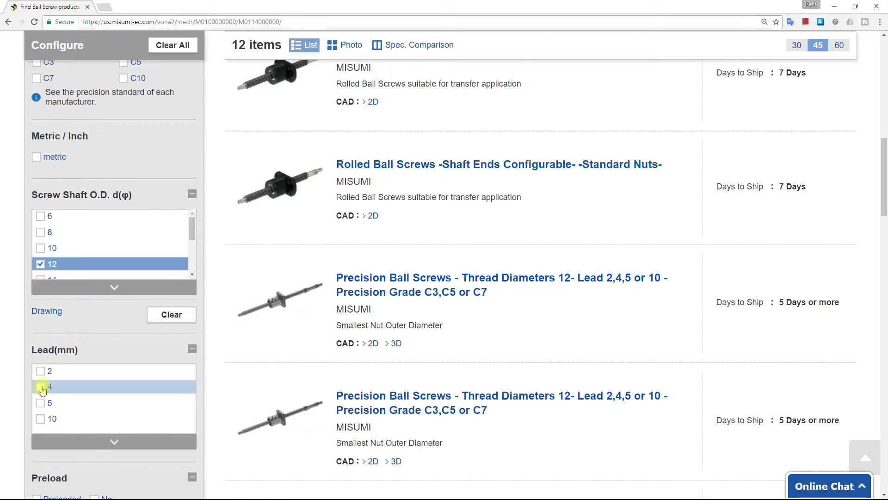
click(41, 387)
scroll(114, 334, up, 1)
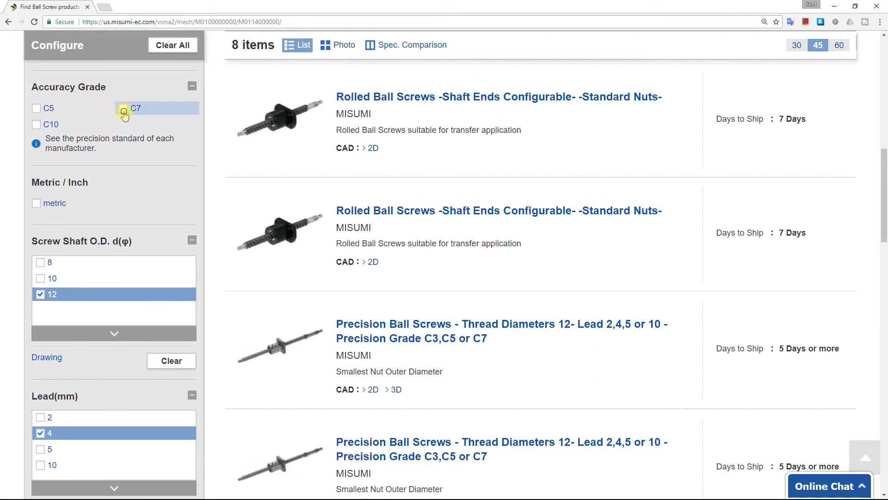
click(123, 111)
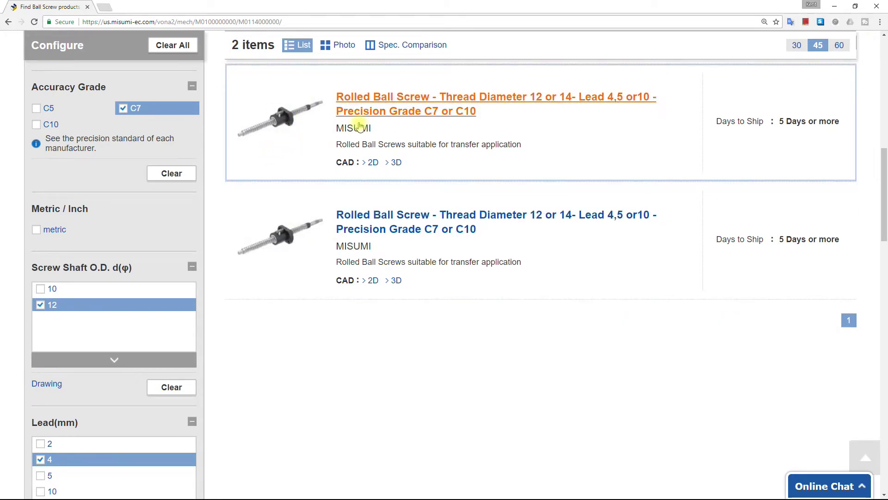
- Open the first rolled ball screw (thread 12 or 14, lead 4/5/10) and review its drawings and specifications
click(353, 110)
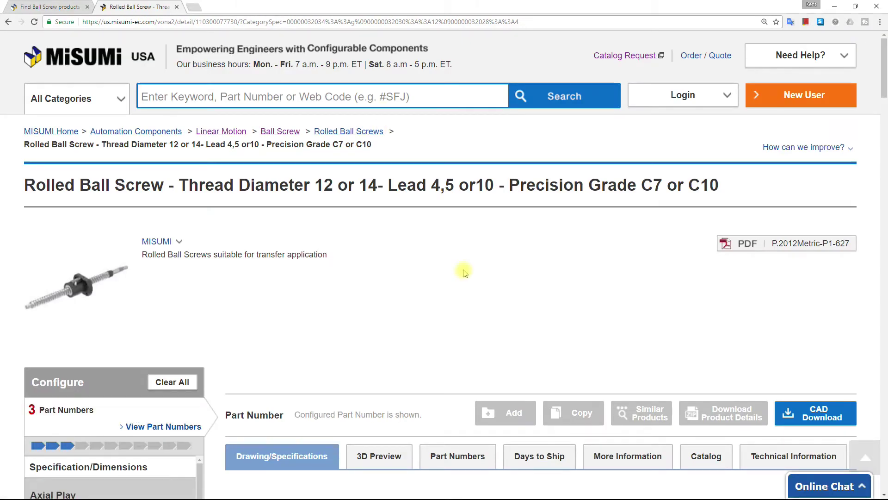
scroll(465, 272, down, 7)
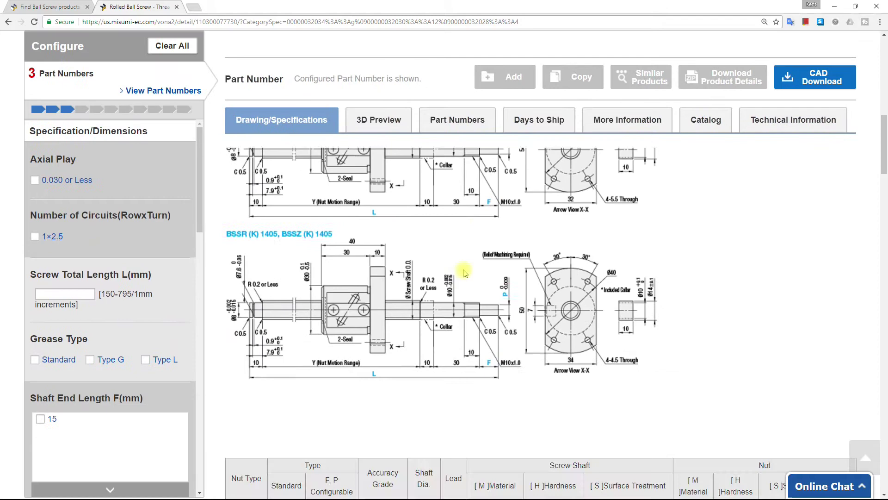
scroll(464, 272, down, 7)
scroll(464, 273, up, 13)
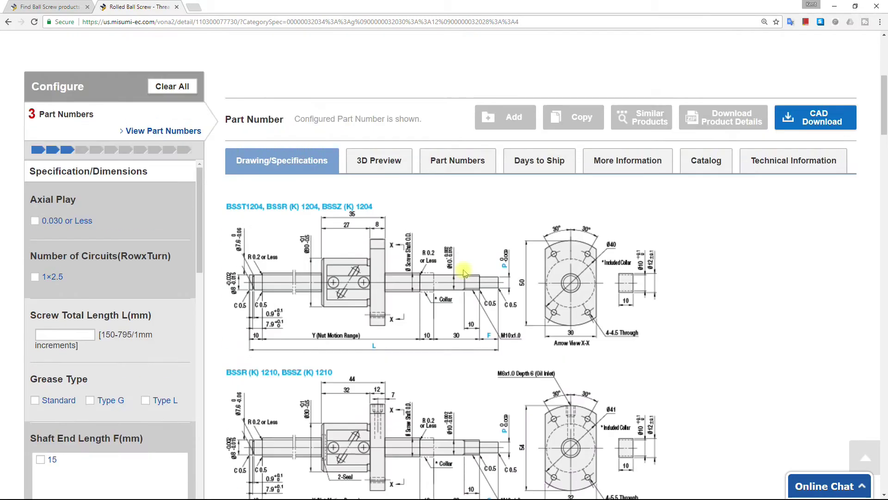
scroll(465, 273, up, 1)
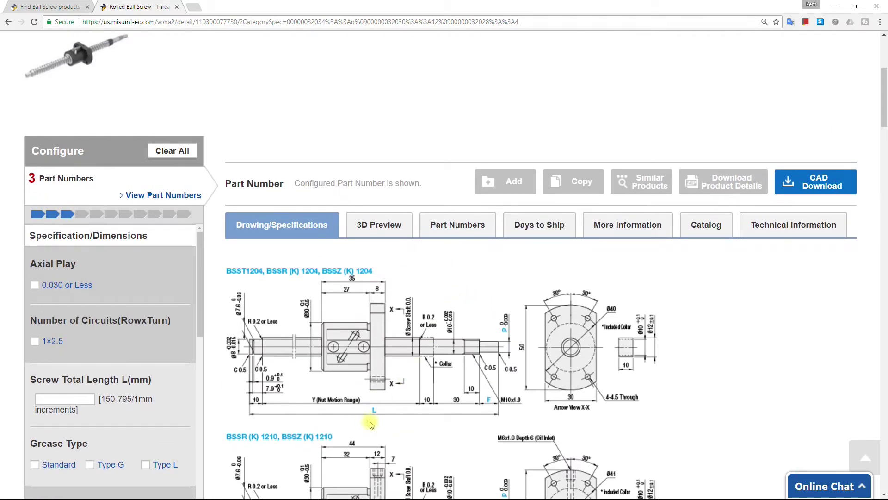
scroll(169, 407, down, 4)
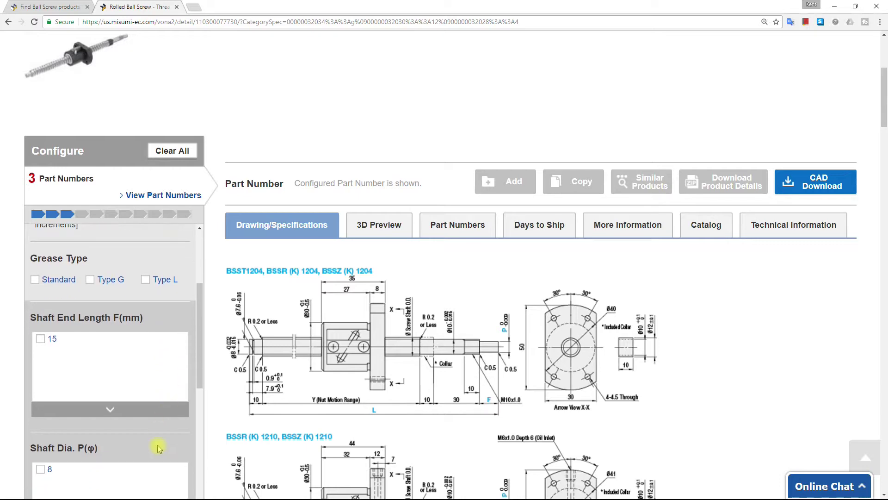
scroll(158, 445, up, 3)
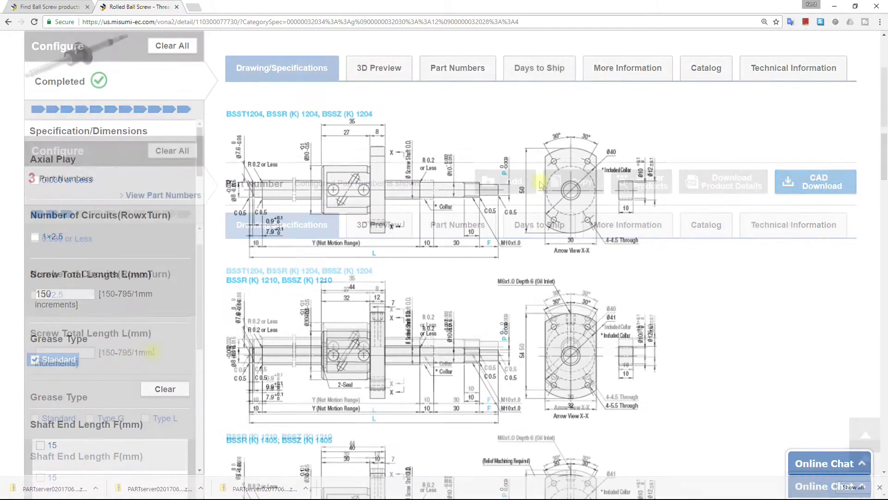
scroll(540, 181, down, 10)
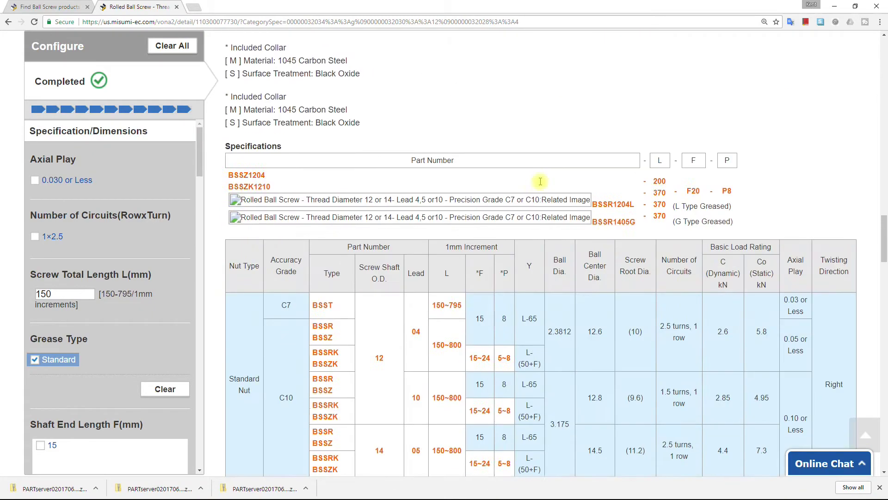
scroll(540, 181, down, 4)
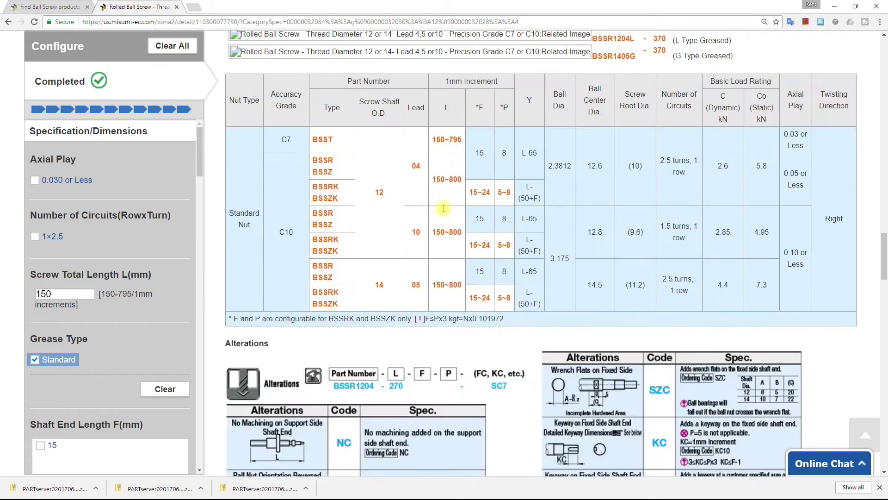
scroll(144, 373, down, 12)
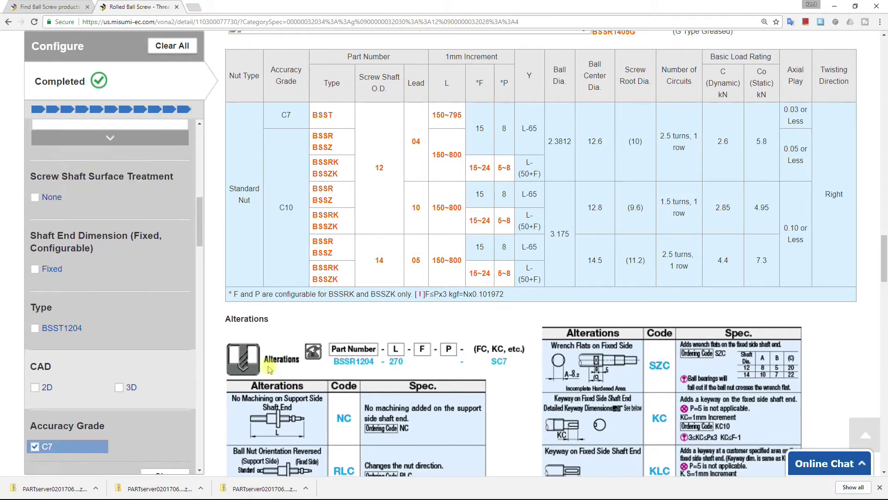
scroll(698, 298, up, 8)
scroll(698, 297, up, 10)
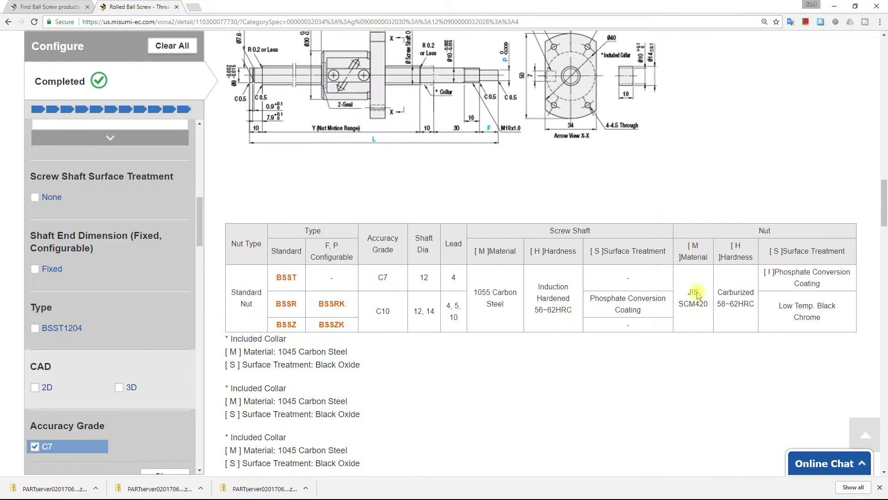
scroll(698, 295, up, 3)
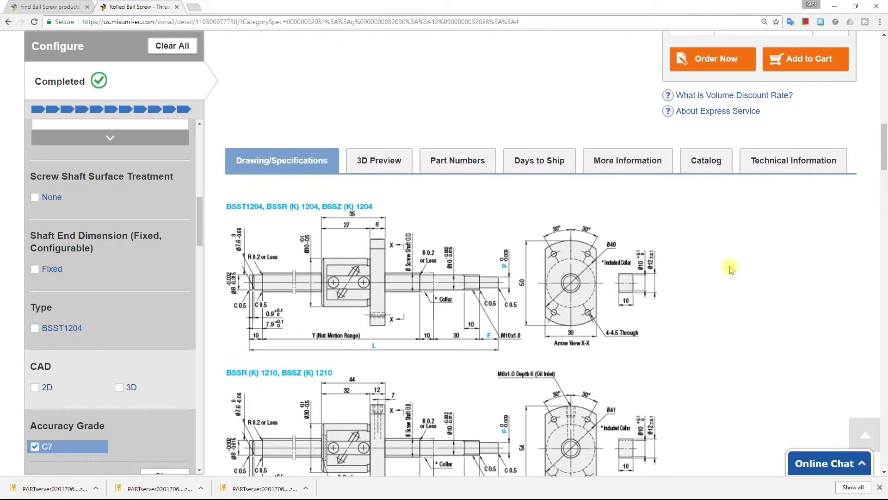
click(776, 165)
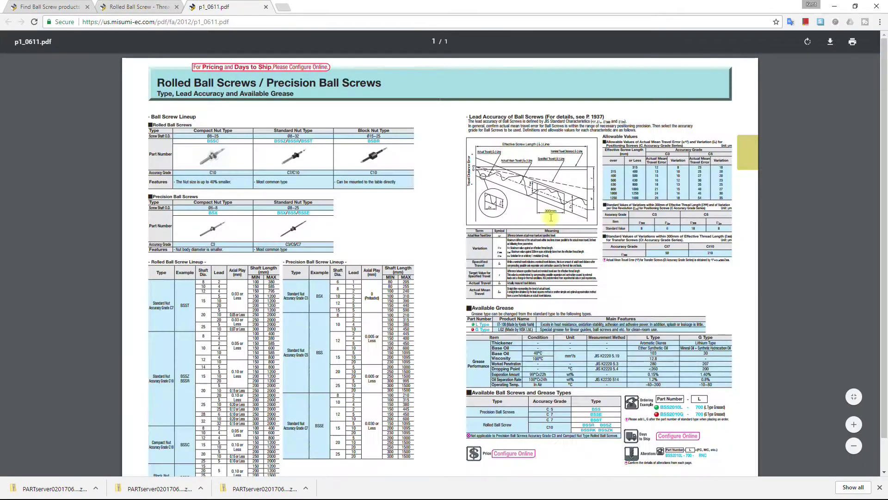
ctrl+scroll(484, 237, up, 5)
scroll(884, 241, down, 3)
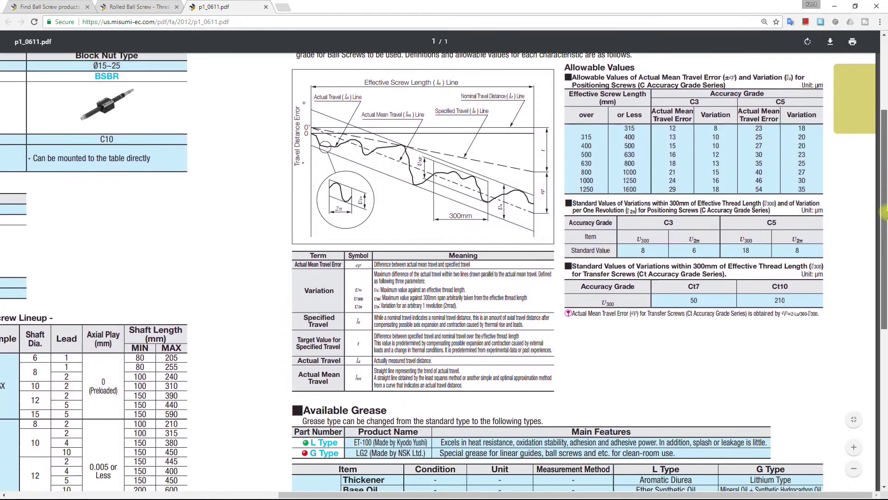
drag(884, 241, 885, 333)
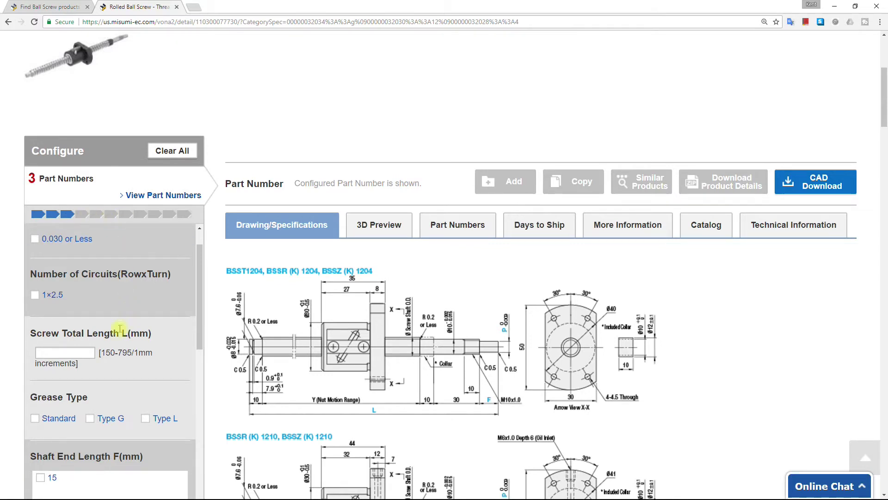
- On the Part Numbers tab, set screw total length 150 mm and Standard grease, giving BSST1204-150
scroll(119, 328, down, 2)
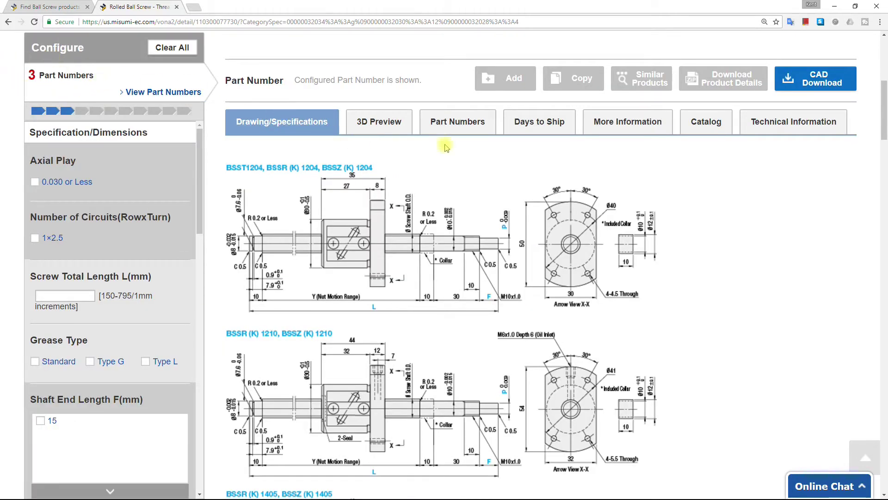
click(464, 130)
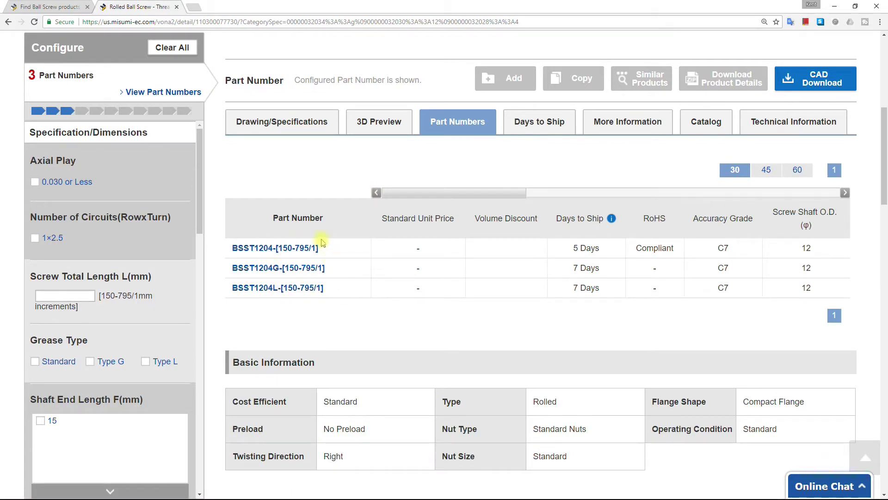
click(69, 296)
text(150)
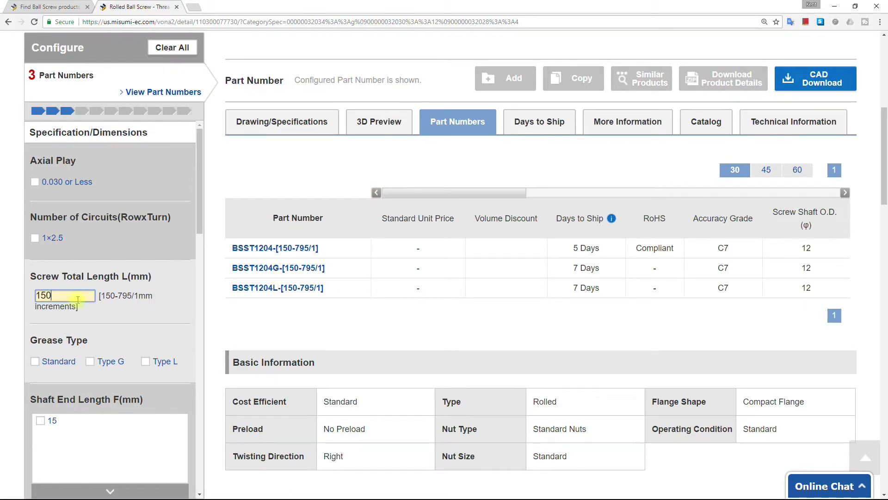
key(Return)
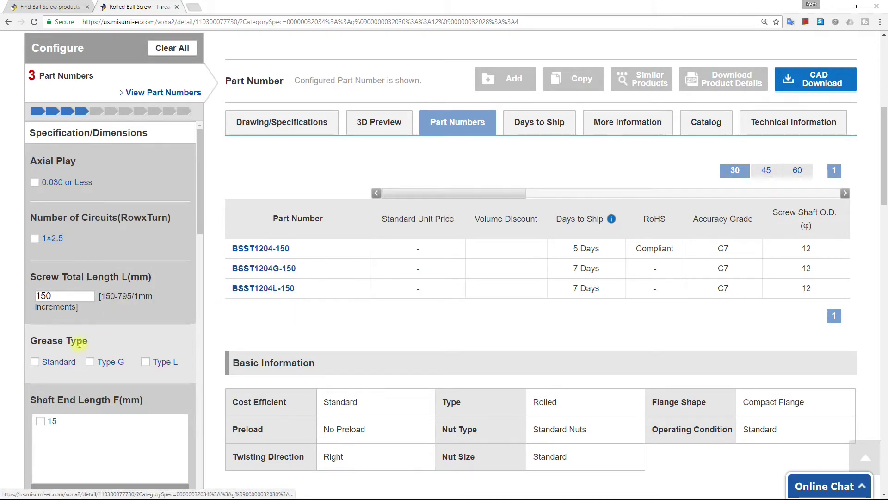
click(35, 361)
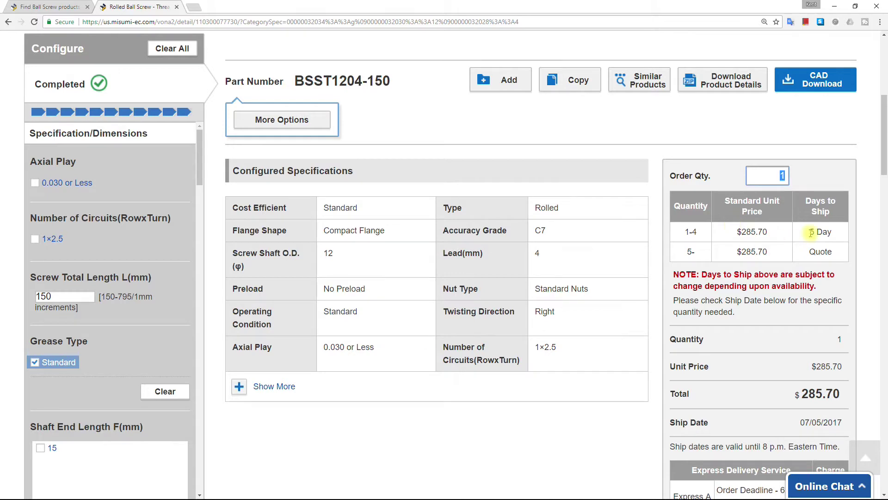
- Check and then clear the RLC reversed ball nut alteration
scroll(814, 234, down, 15)
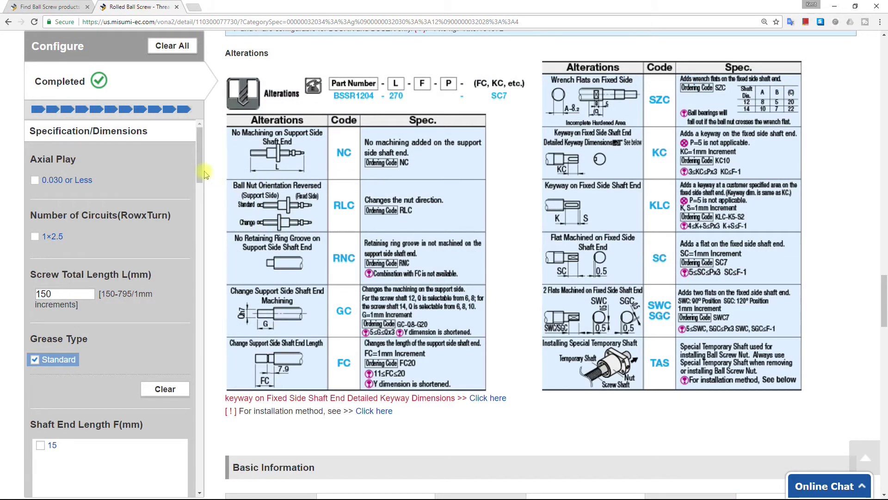
drag(199, 175, 199, 370)
click(36, 230)
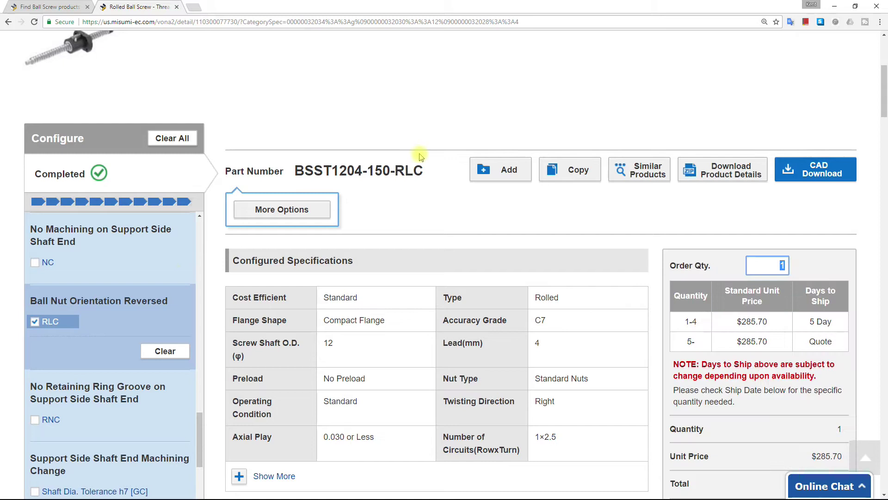
click(35, 321)
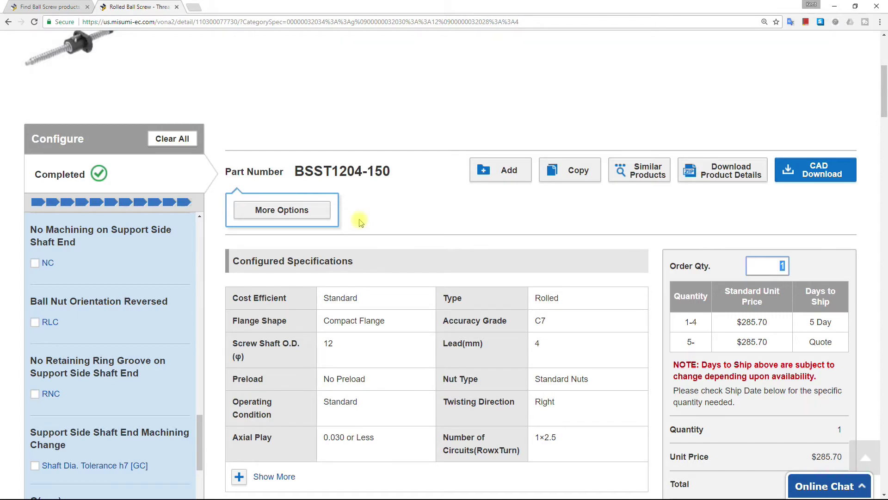
- Show the configured BSST1204-150 ball screw in the 3D Preview
scroll(412, 79, down, 8)
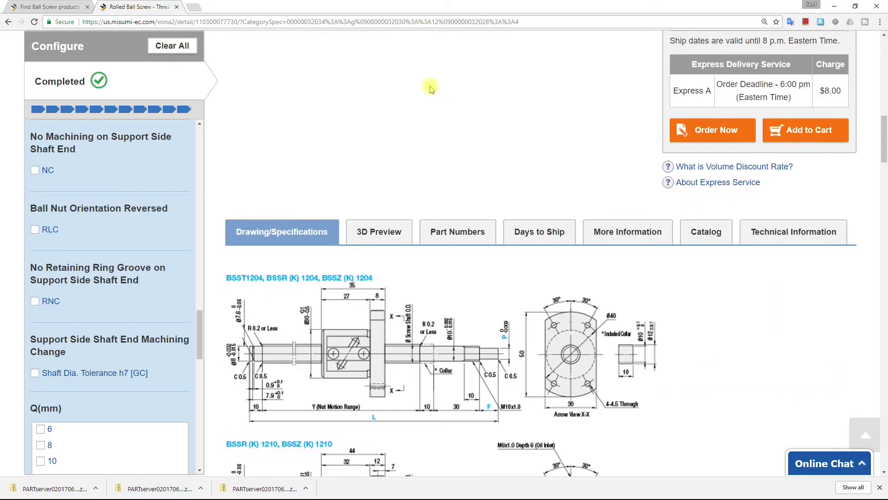
scroll(430, 88, down, 4)
click(389, 48)
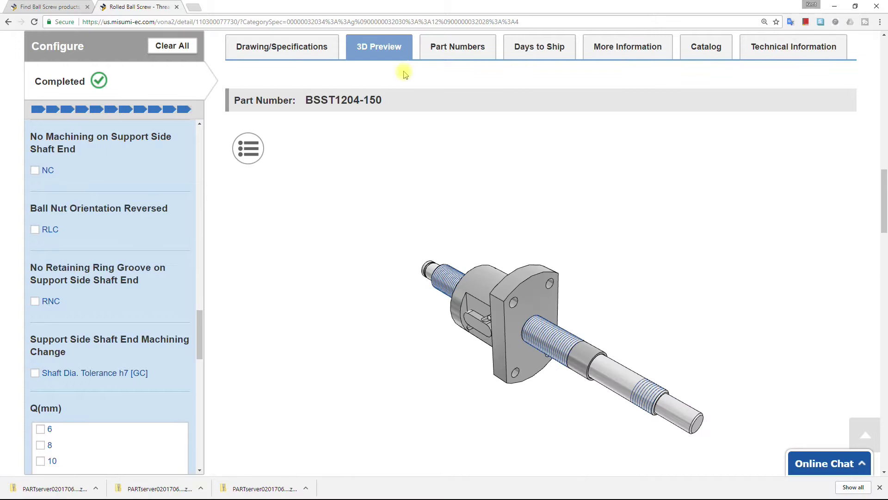
- Toggle the NC and RLC alterations so the part returns to plain BSST1204-150
click(46, 168)
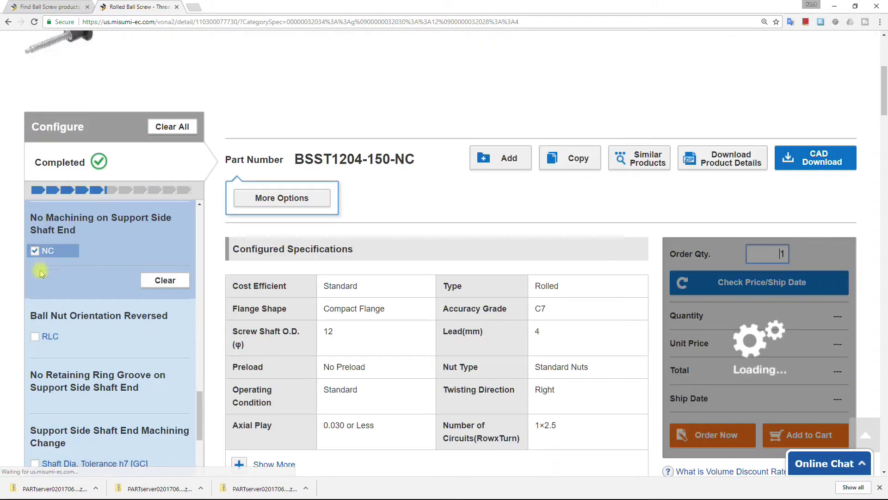
click(35, 337)
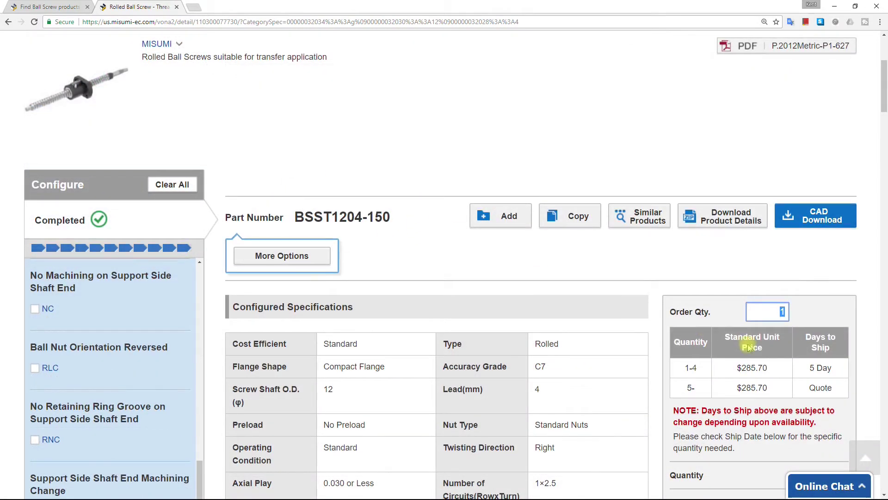
scroll(749, 347, down, 2)
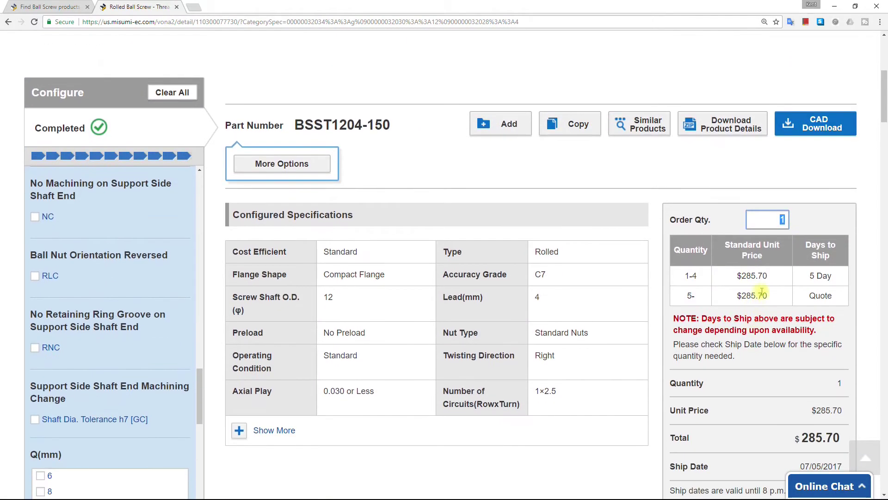
scroll(786, 231, down, 2)
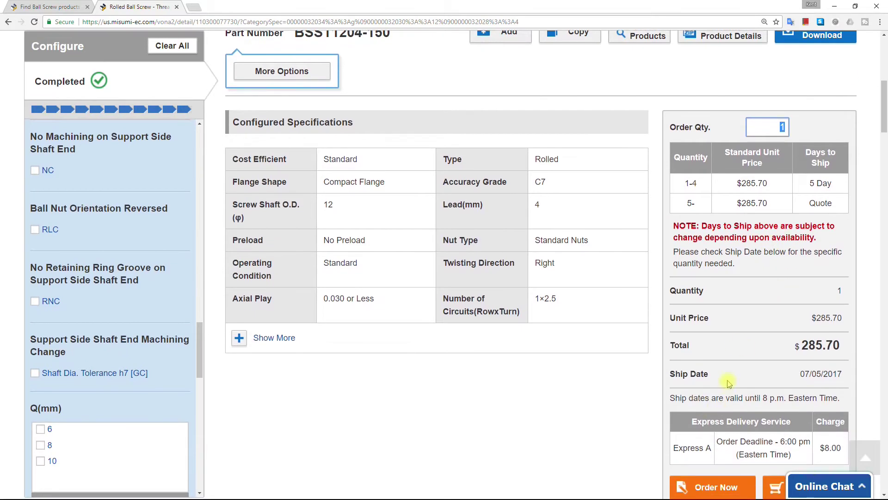
scroll(727, 383, up, 8)
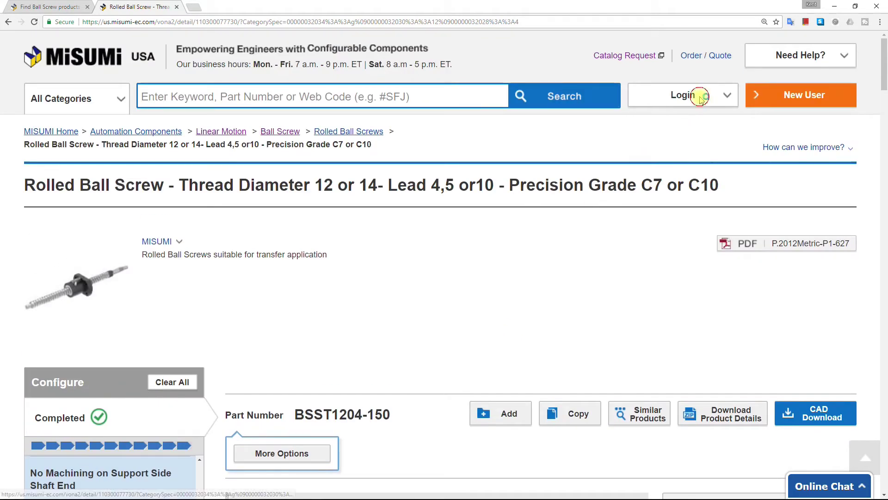
- Sign in to the Misumi account with the saved credentials
click(701, 96)
click(674, 242)
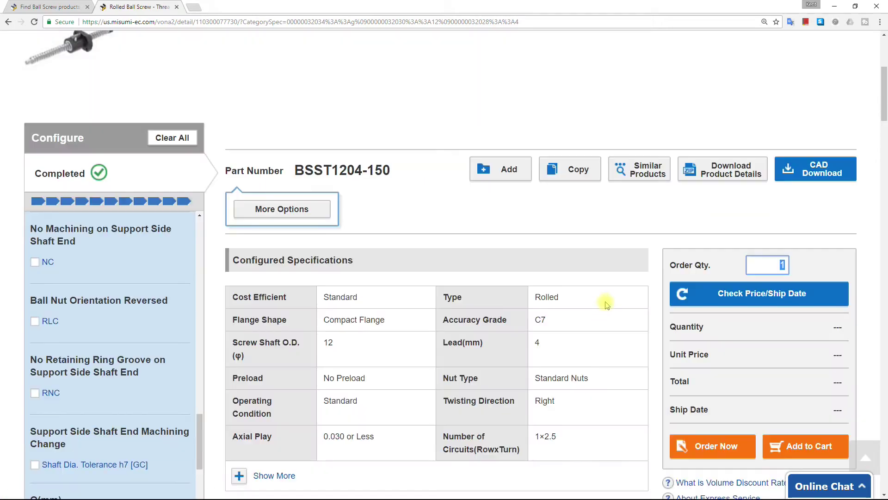
scroll(661, 312, up, 3)
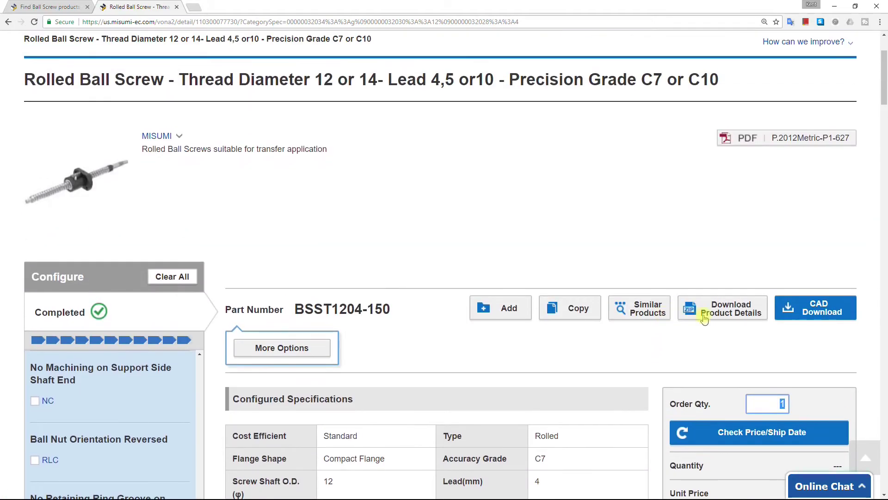
- Generate a STEP AP214 CAD download of the BSST1204-150 ball screw
click(803, 319)
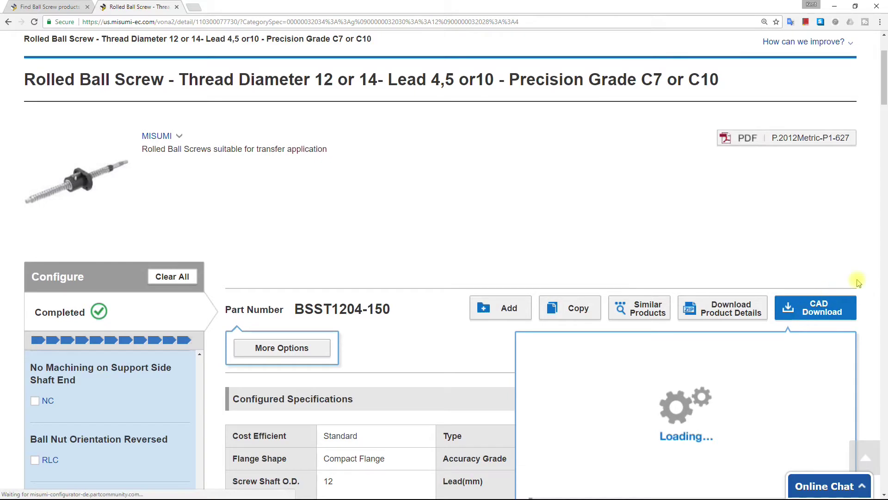
scroll(864, 280, down, 4)
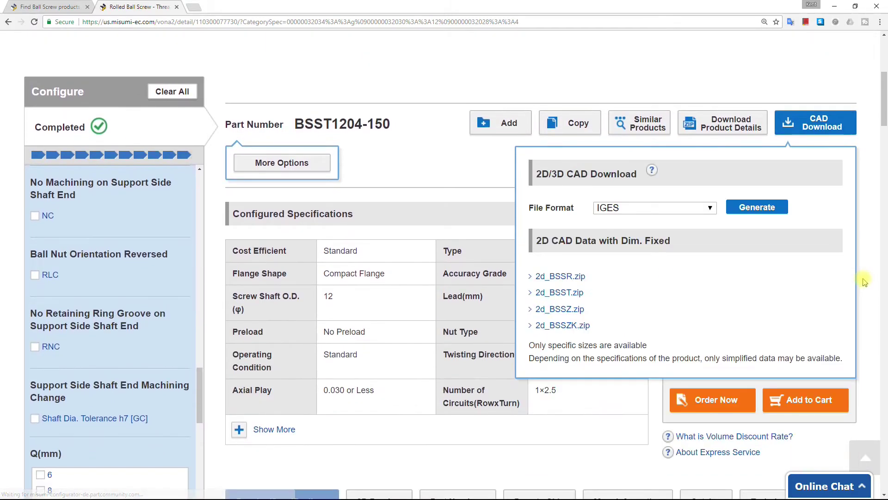
click(664, 208)
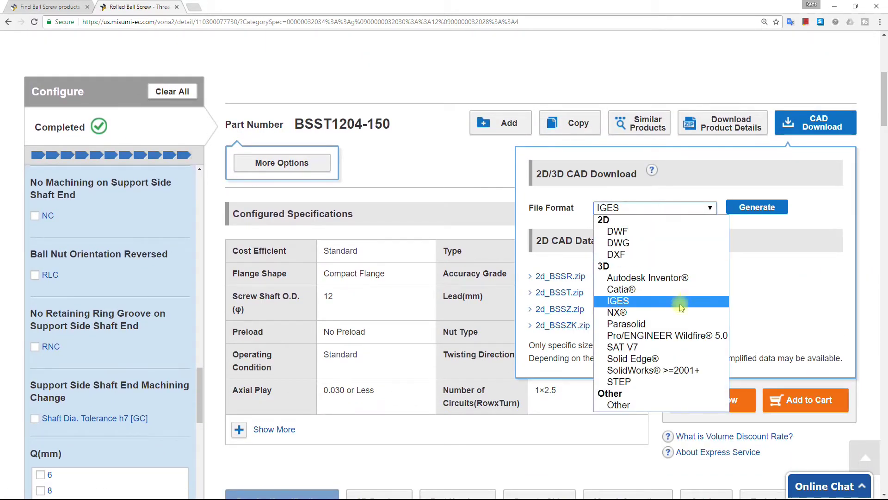
click(618, 405)
click(655, 228)
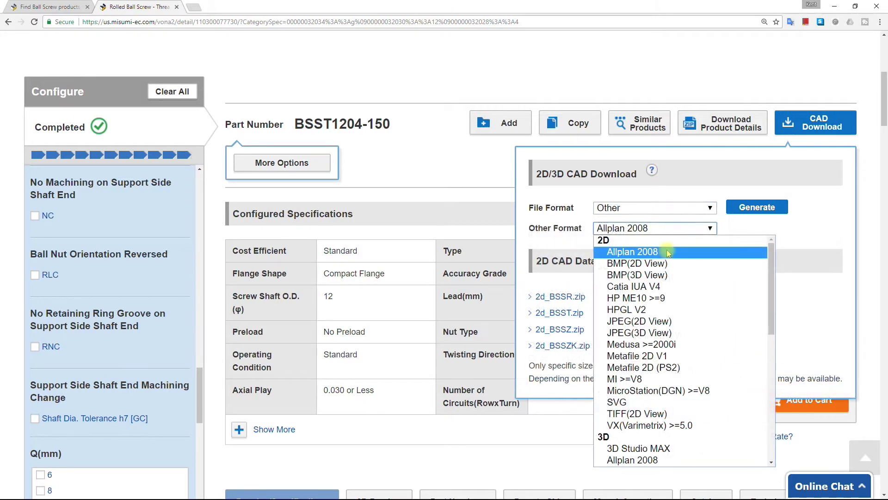
scroll(692, 313, down, 3)
scroll(693, 314, down, 5)
scroll(712, 333, up, 10)
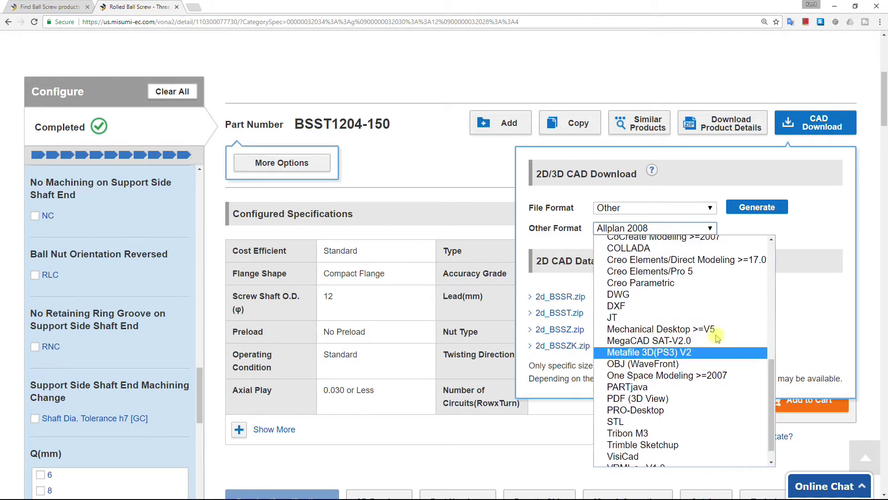
click(664, 208)
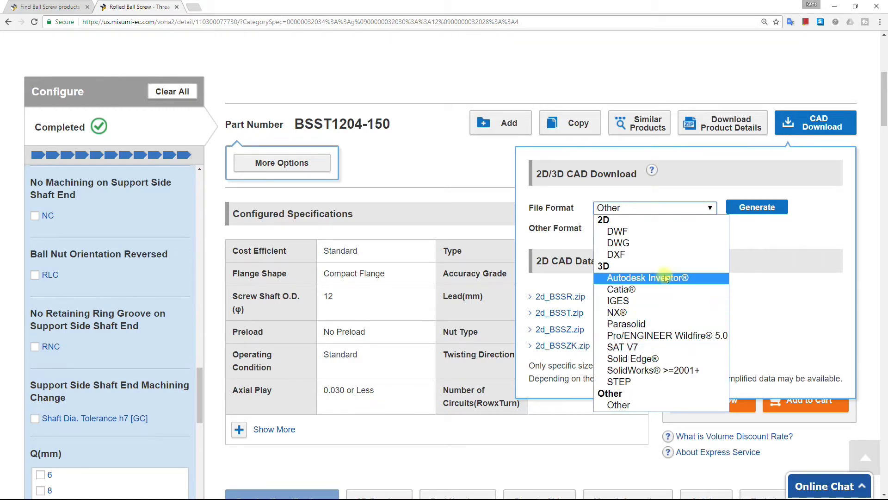
click(647, 381)
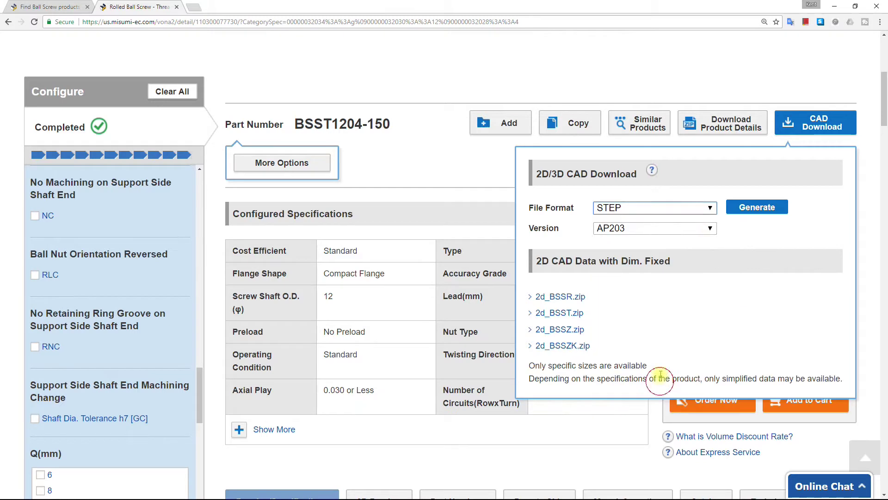
click(693, 229)
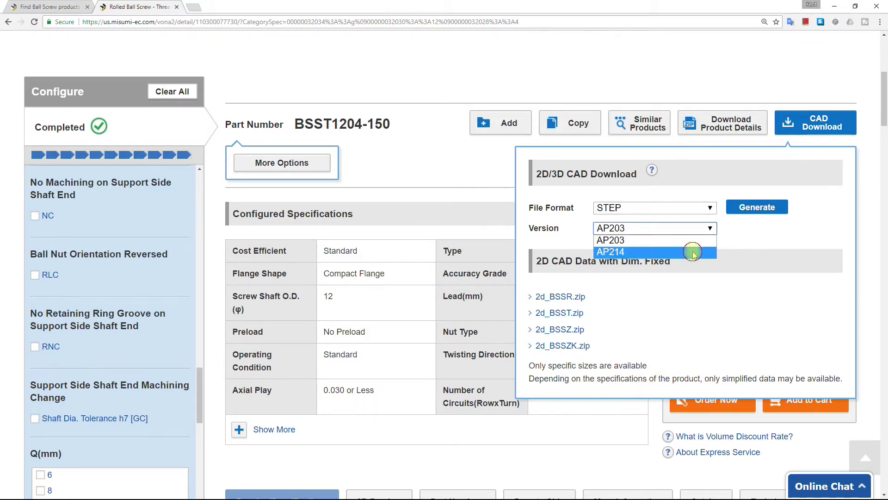
click(692, 251)
click(770, 209)
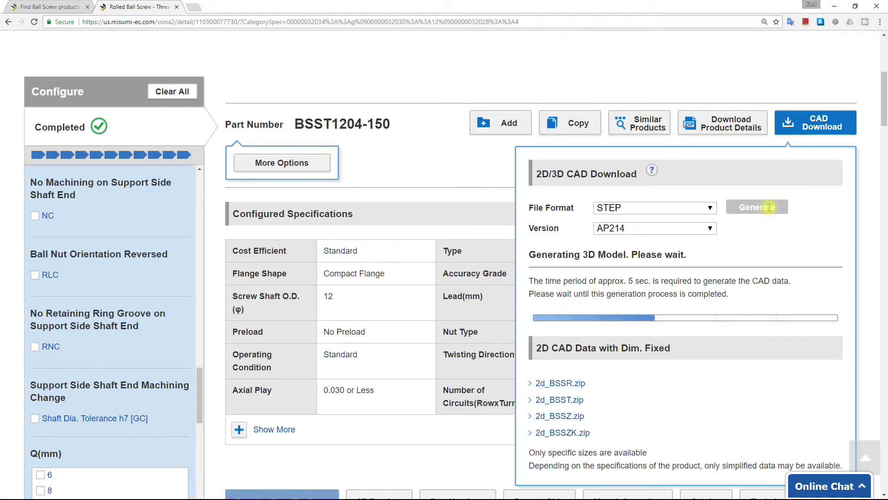
- Generate IGES and Autodesk Inventor CAD downloads of the same ball screw
click(710, 207)
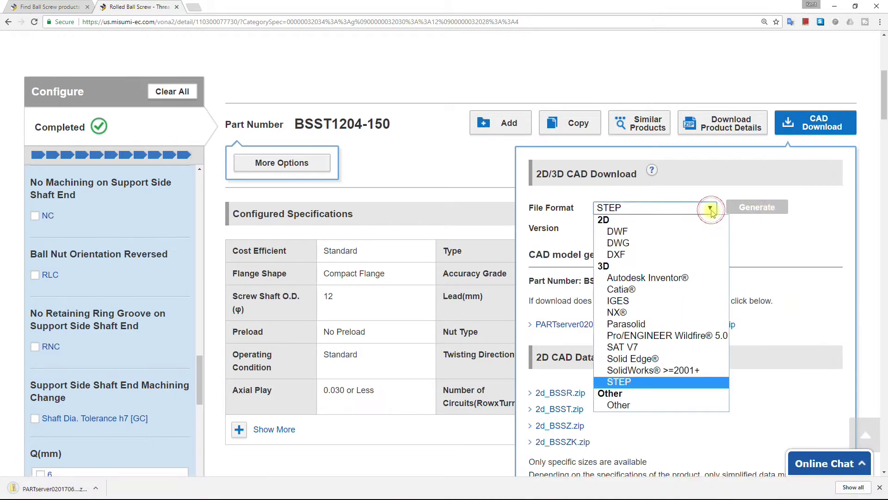
click(597, 242)
click(757, 207)
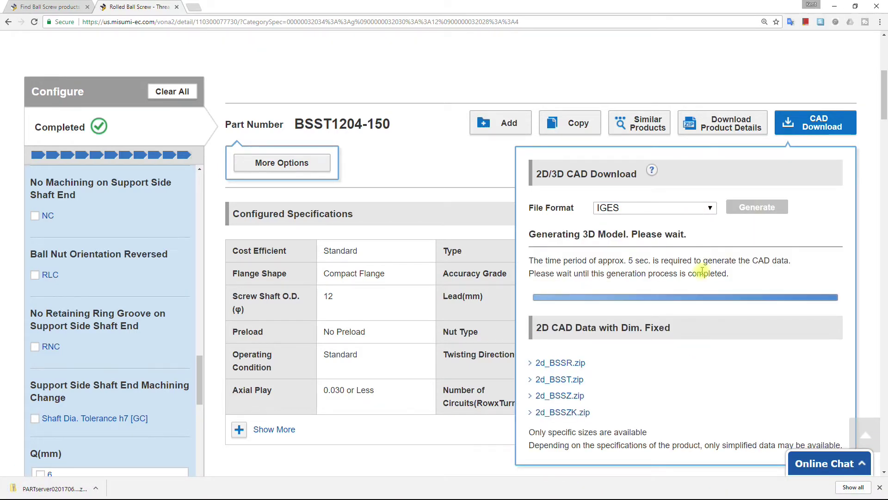
click(710, 208)
click(676, 335)
click(745, 209)
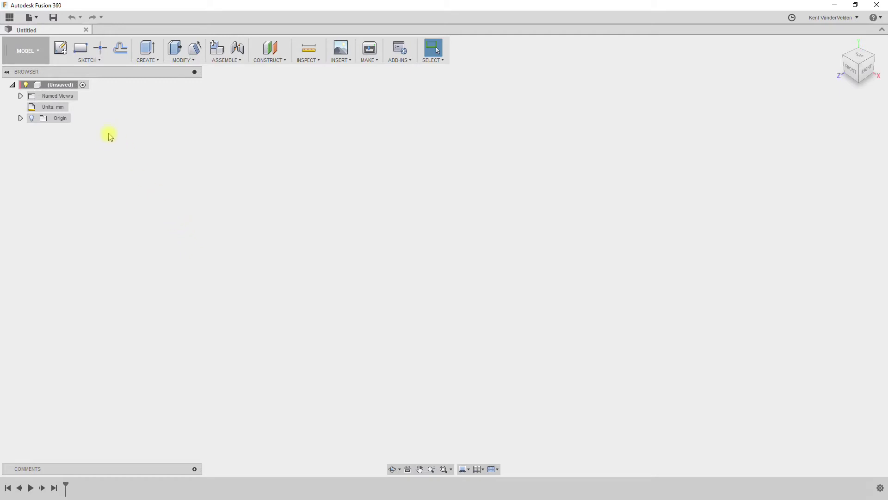
- Create a new design from the BSST1204-150.igs IGES file and show the Data Panel
click(29, 17)
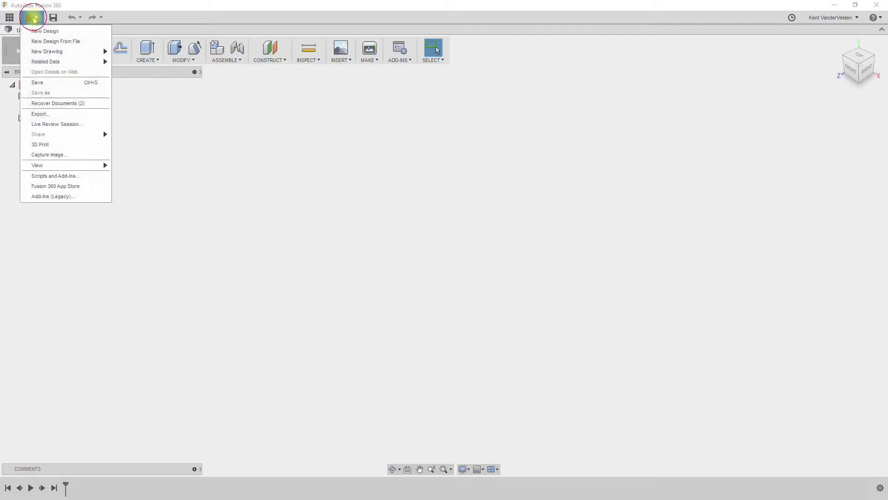
click(51, 40)
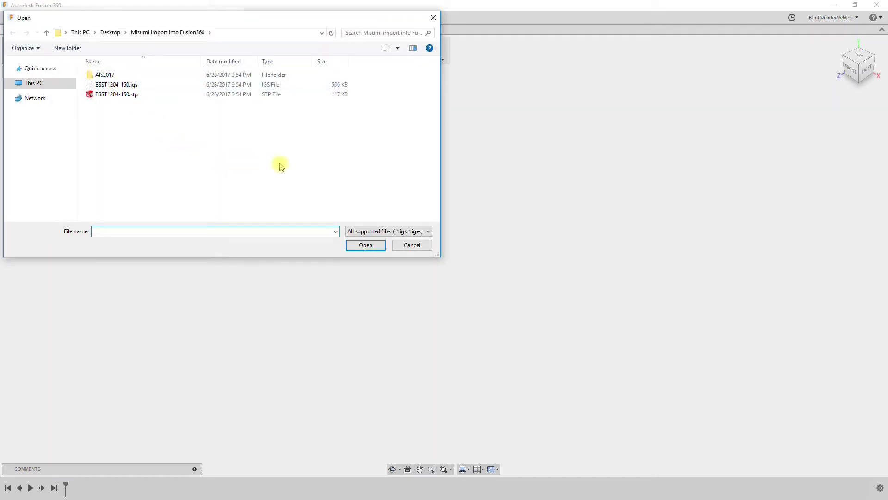
click(367, 231)
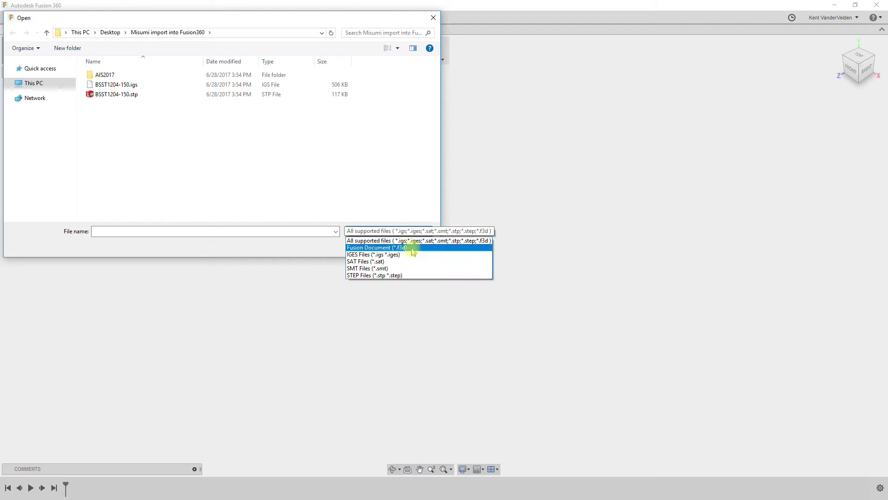
click(413, 255)
double_click(116, 97)
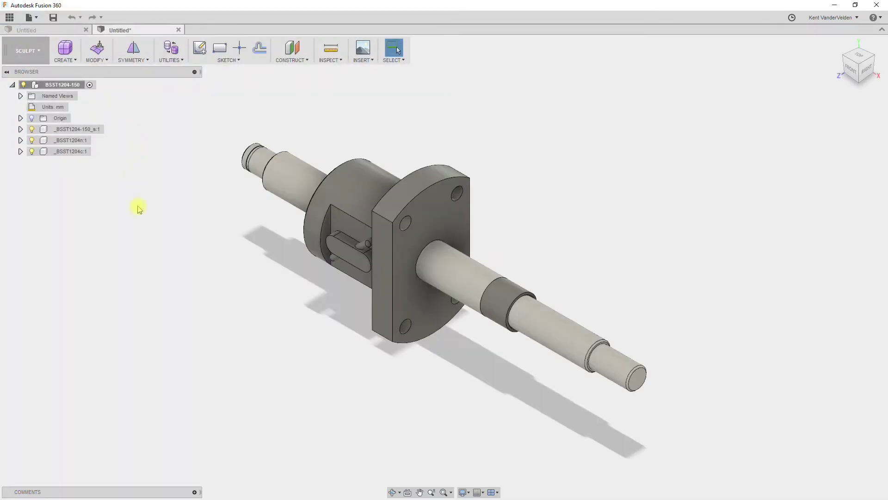
click(10, 18)
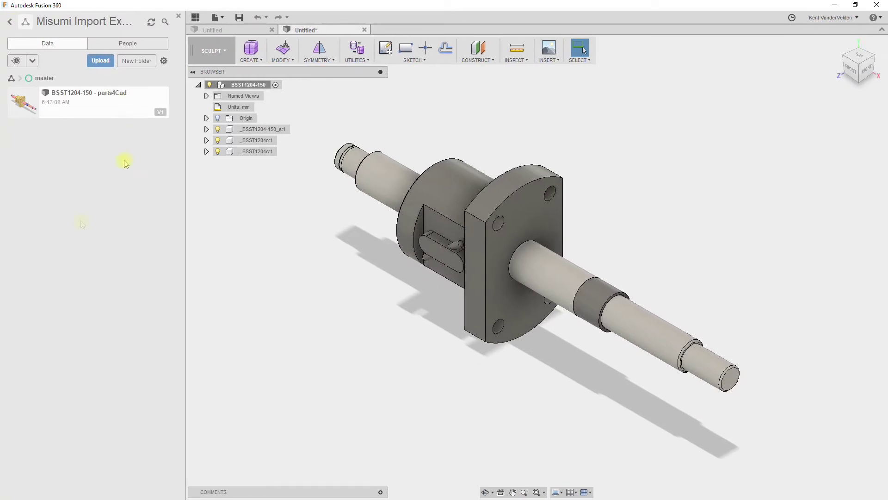
- Upload BSST1204-150.stp to the Misumi Import Example project
click(102, 60)
click(305, 236)
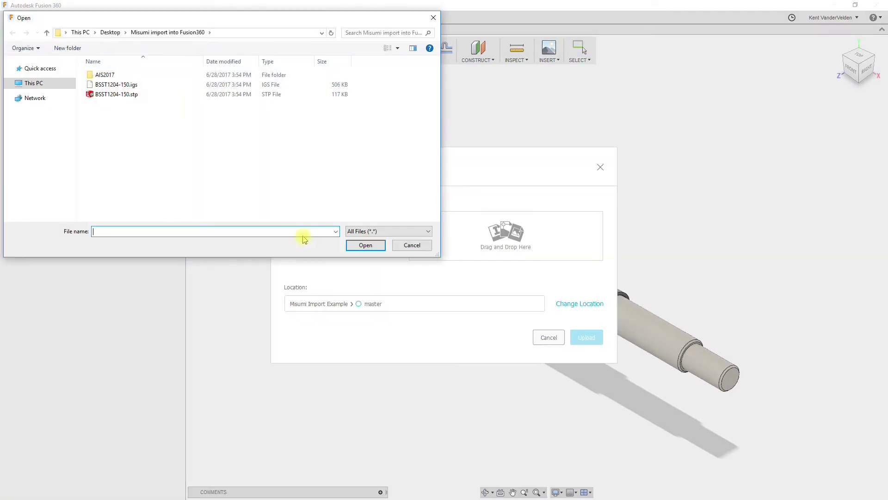
double_click(129, 95)
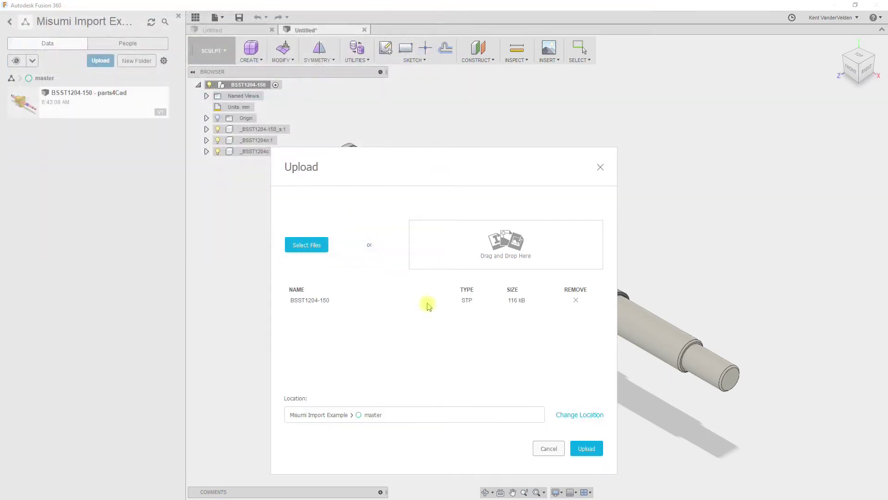
click(586, 448)
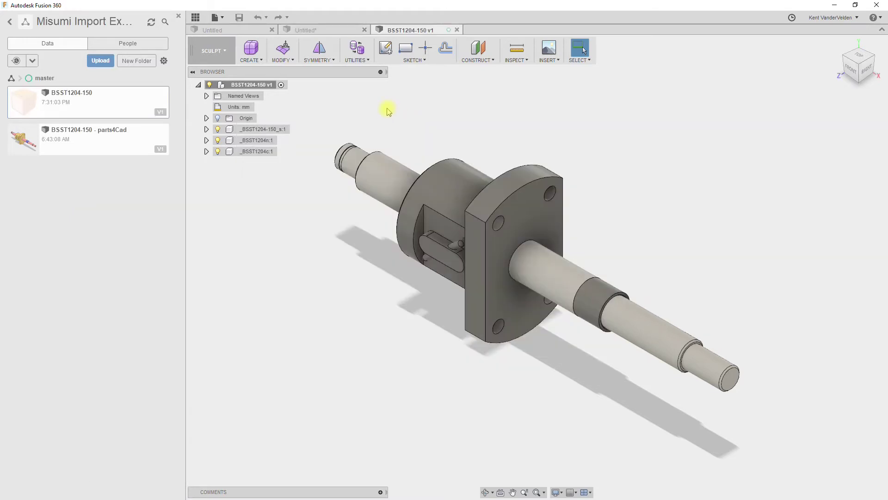
- Save the untitled imported design under its default name and close the extra design tabs
click(339, 30)
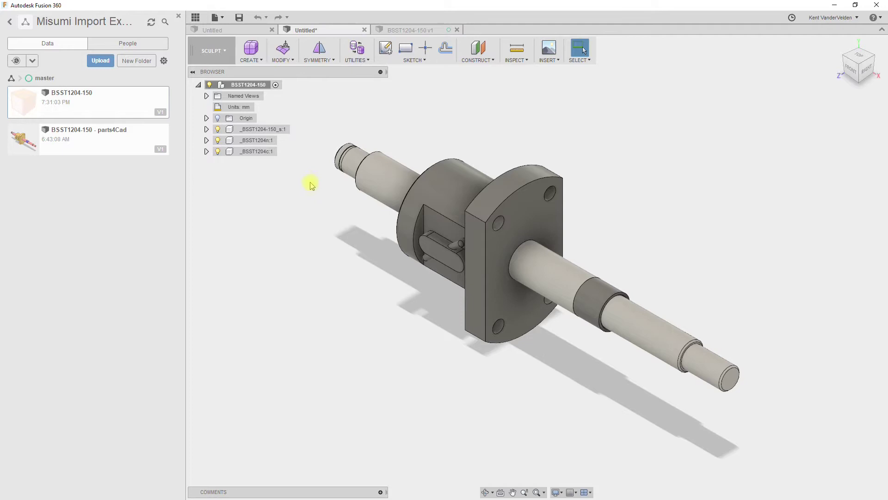
key(ctrl+s)
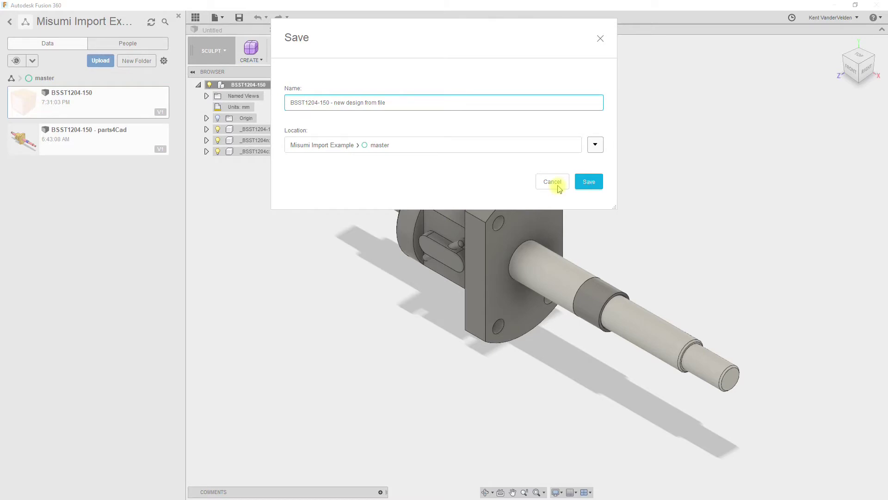
click(587, 184)
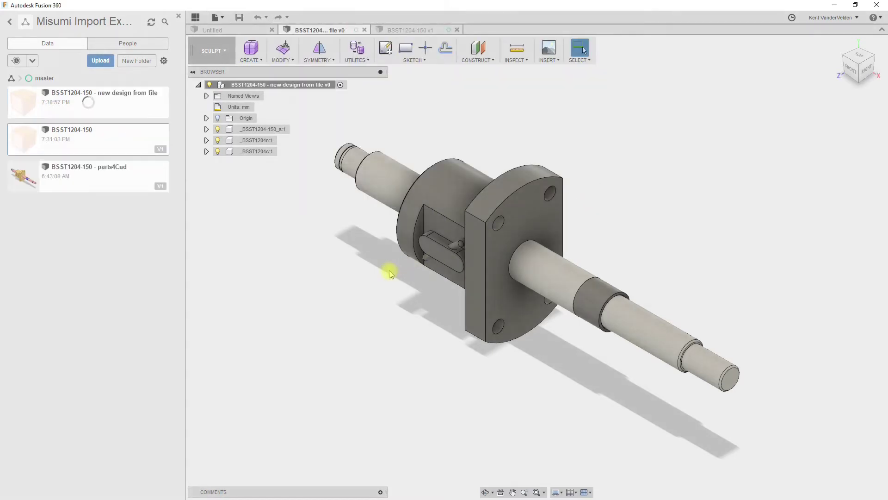
click(340, 32)
click(411, 31)
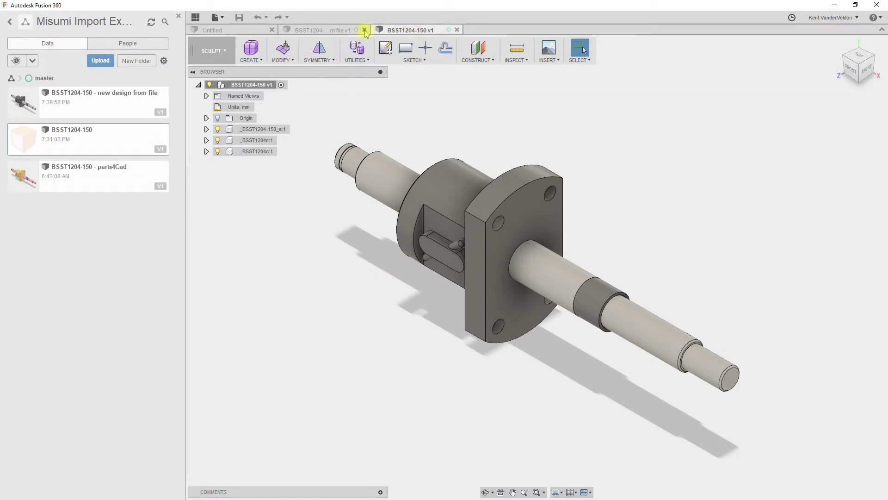
click(324, 33)
click(420, 29)
click(337, 33)
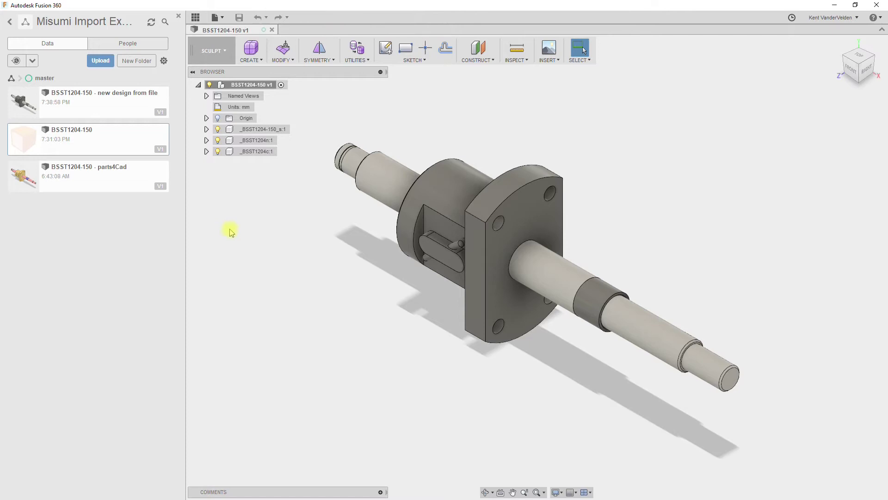
- Start another new design from the IGES file and return to the untitled import
click(216, 17)
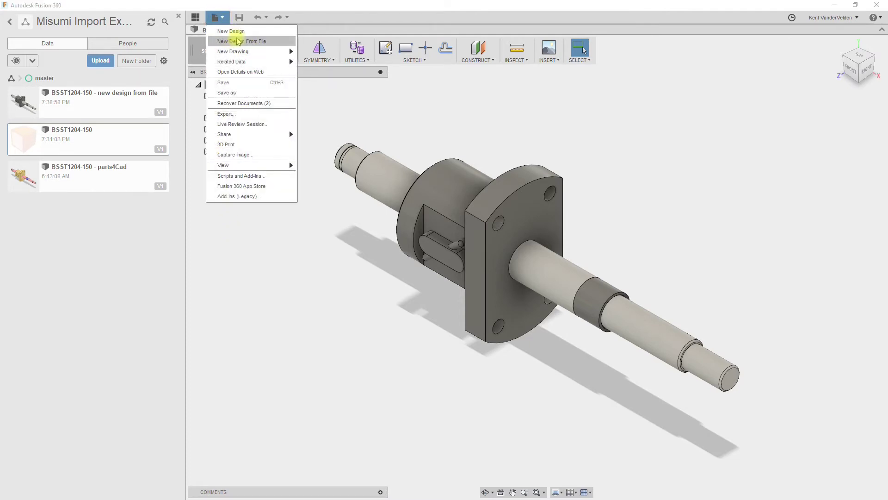
click(238, 42)
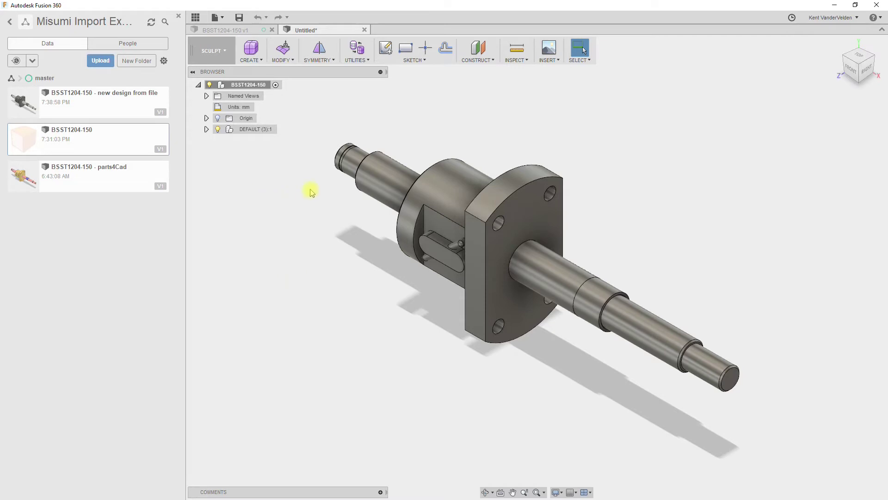
click(234, 29)
click(305, 30)
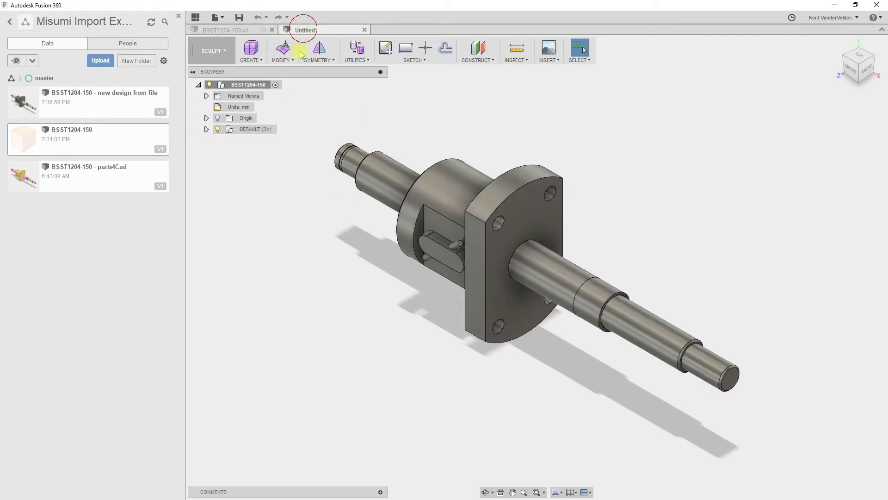
- Select Body1 through Body19 under DEFAULT:1 > Bodies > Unstitched (19)
click(206, 130)
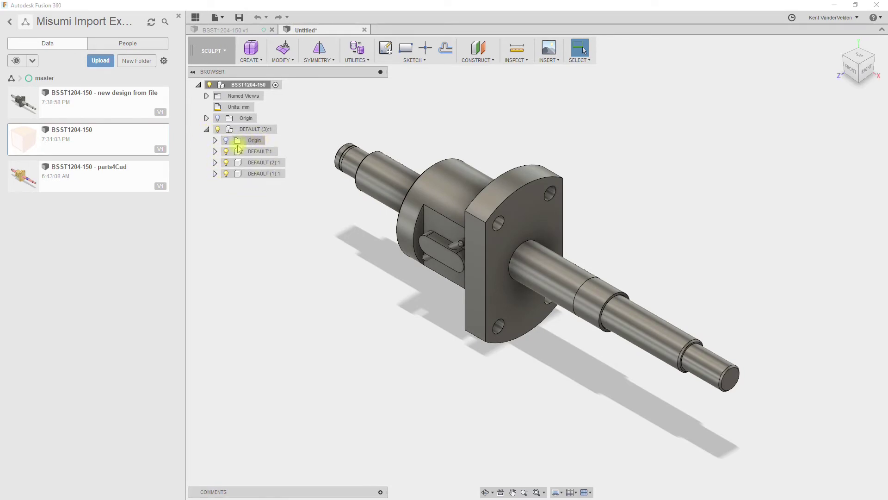
click(215, 152)
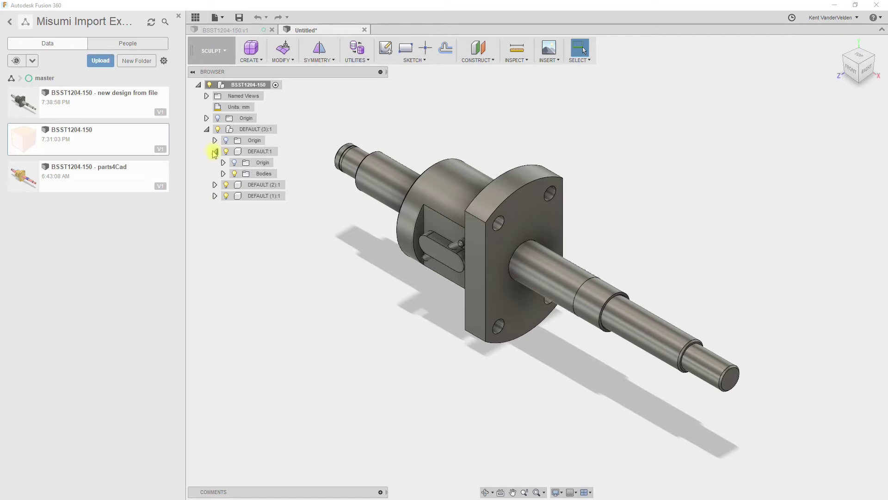
click(224, 174)
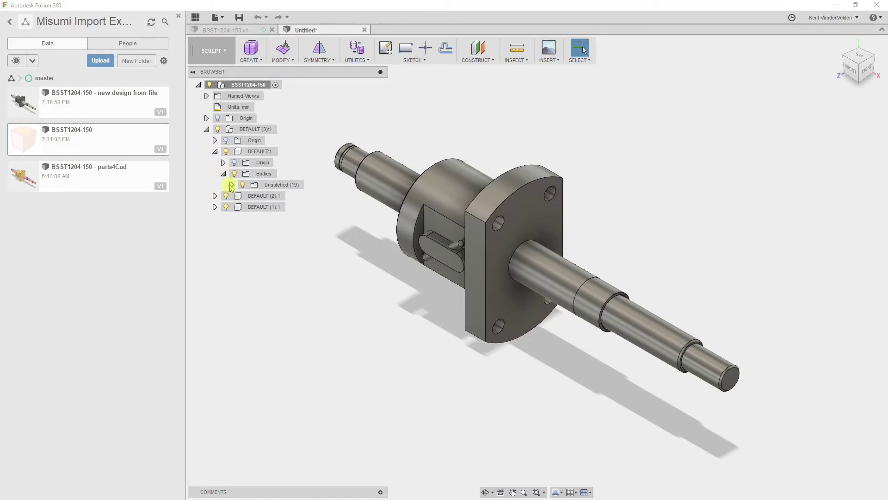
click(231, 185)
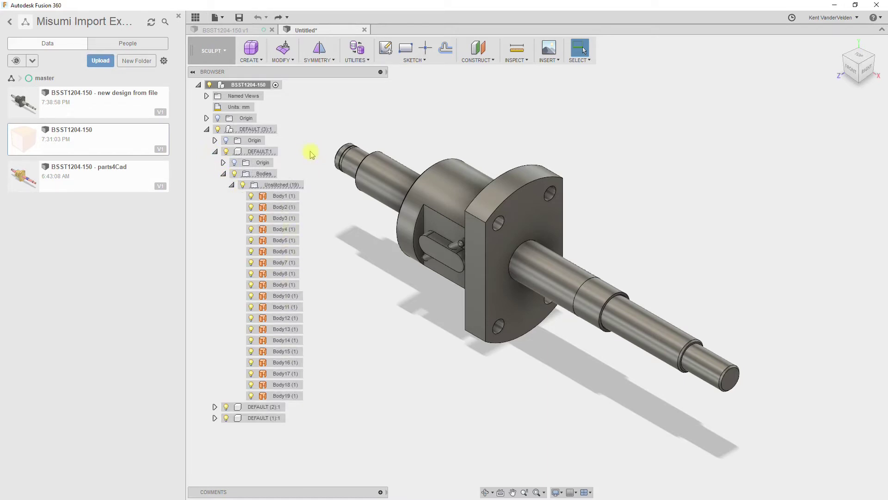
click(284, 196)
shift+click(287, 397)
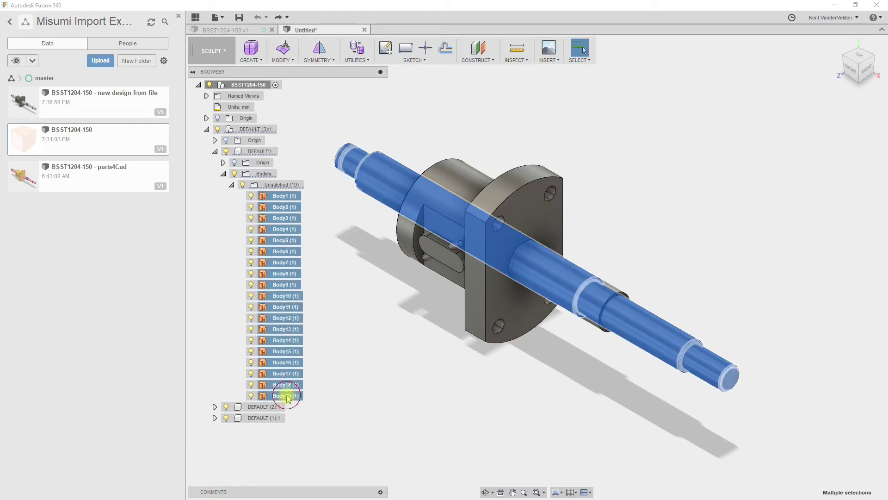
- Stitch the 19 selected bodies into one solid in the PATCH workspace
click(211, 50)
click(217, 98)
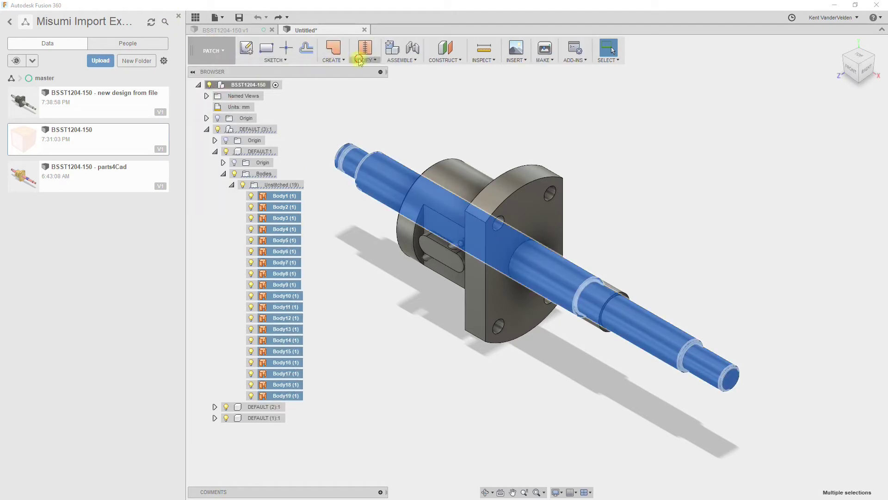
click(360, 61)
click(367, 134)
click(835, 278)
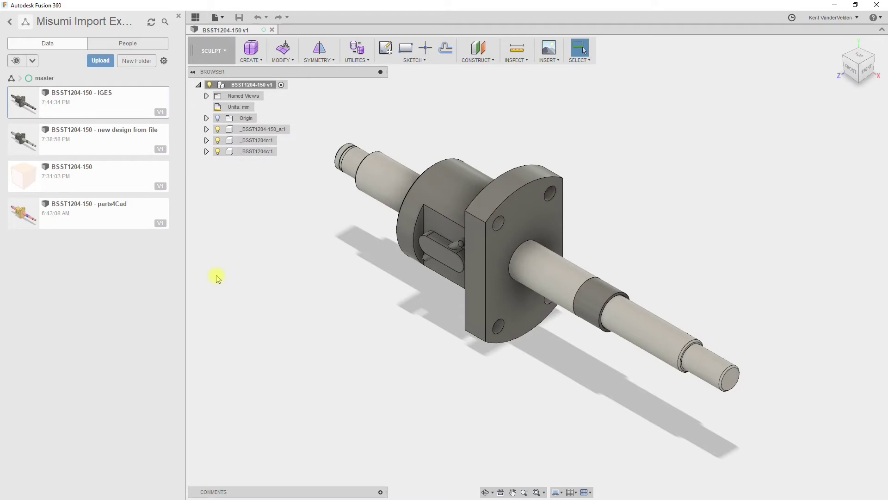
- Upload the .iam assembly and three .ipt Inventor files to the project
click(108, 61)
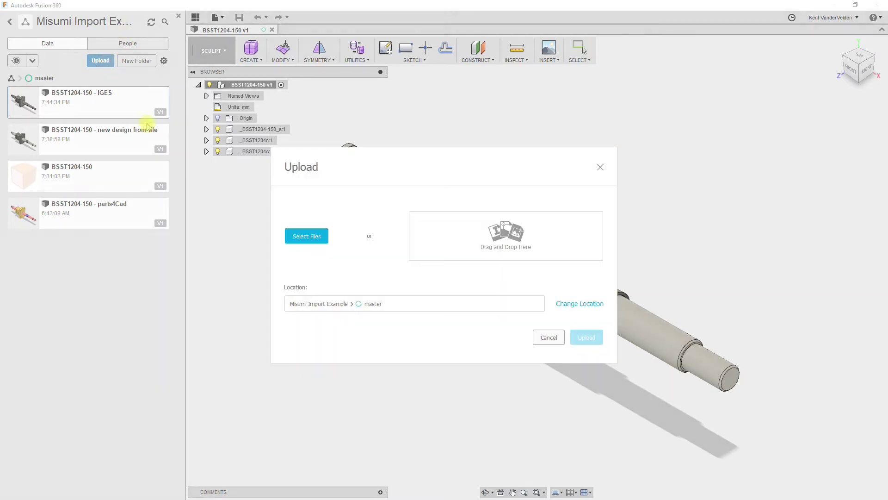
click(307, 236)
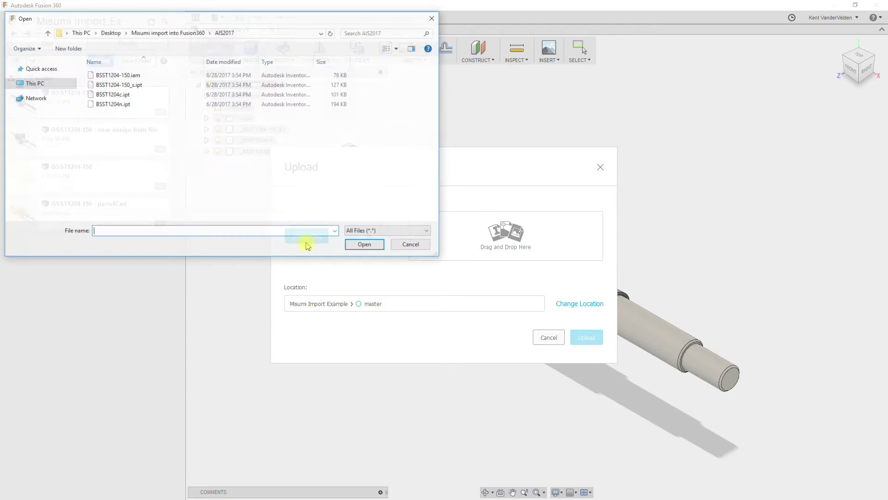
drag(165, 153, 90, 77)
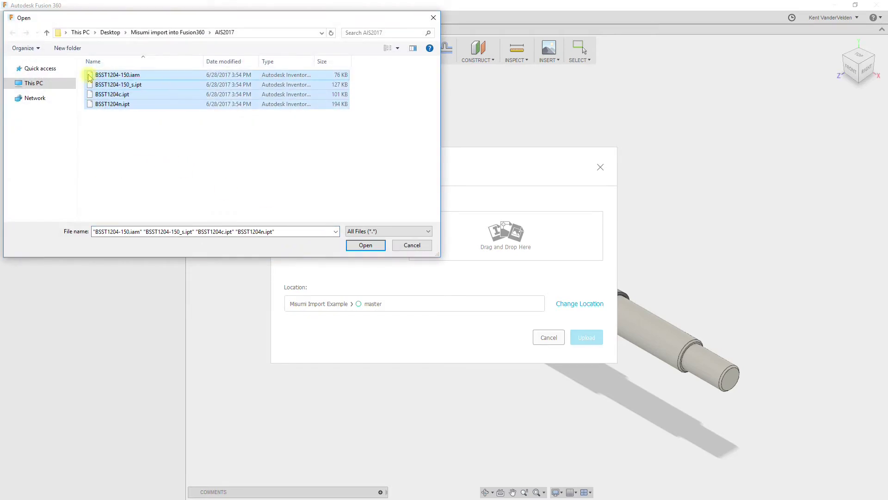
click(366, 246)
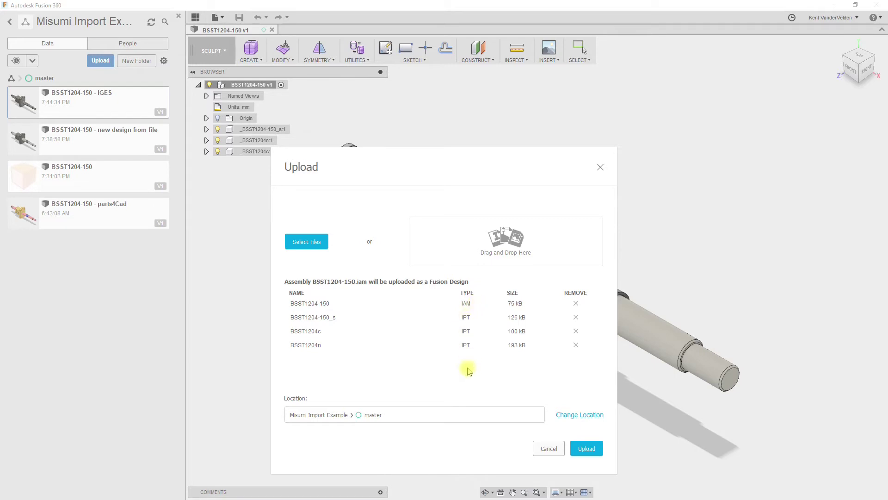
click(586, 449)
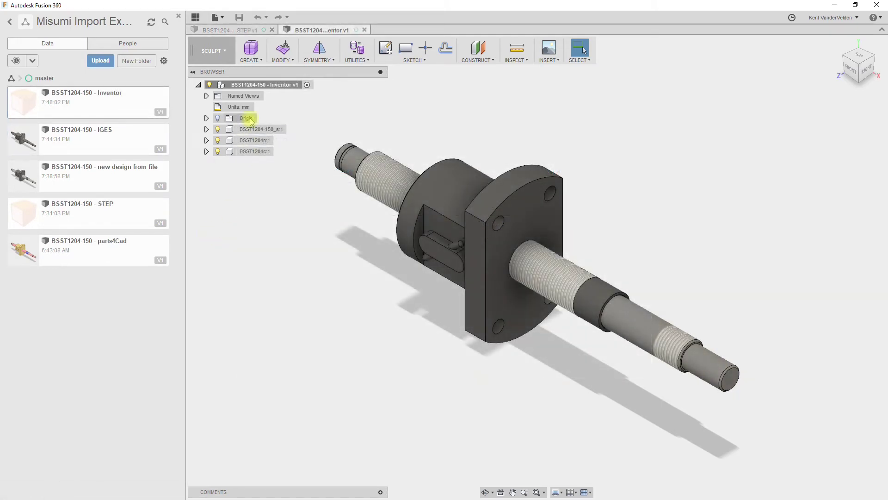
- Compare the STEP and Inventor designs, expanding the BSST1204-150_s:1 and BSST1204n:1 components
click(248, 30)
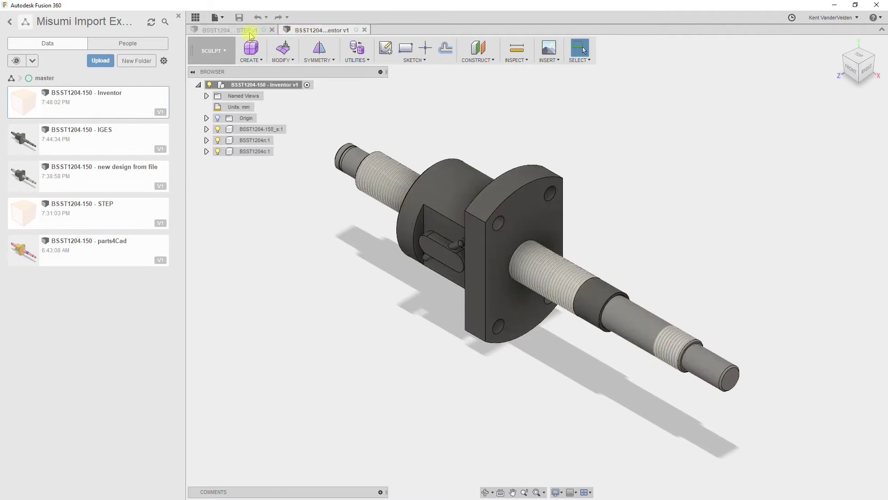
click(248, 31)
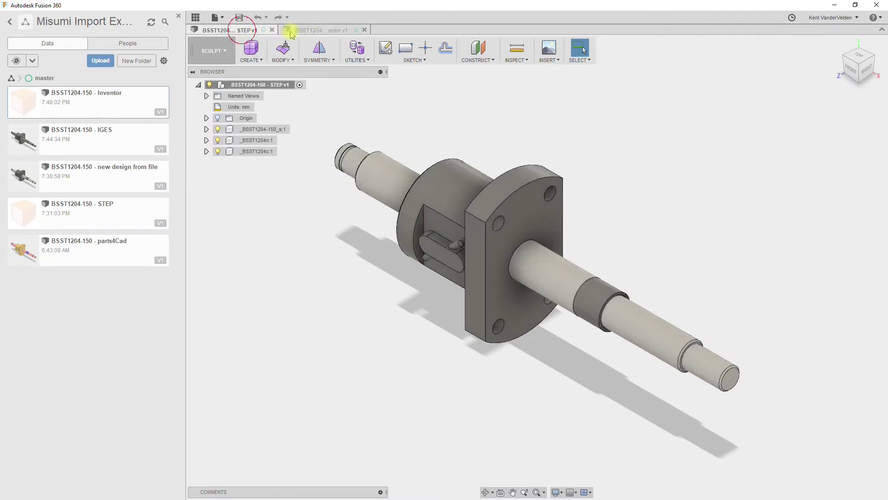
click(324, 30)
click(246, 32)
click(330, 31)
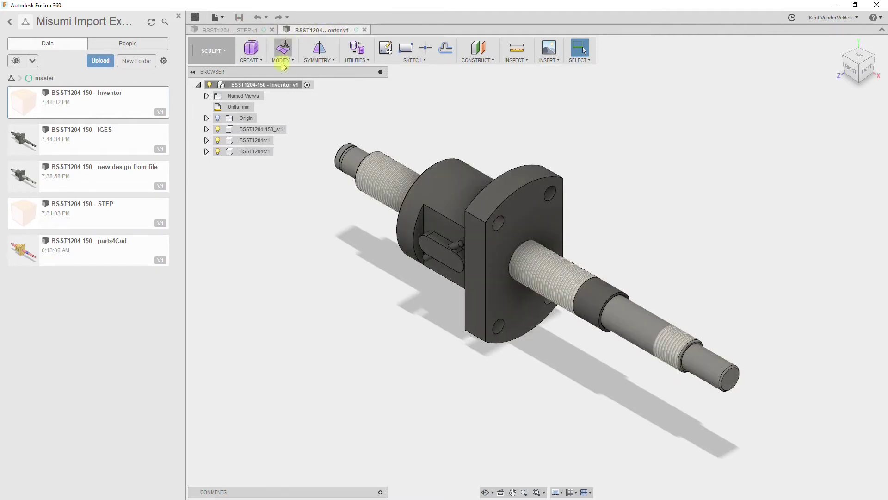
click(248, 31)
click(327, 30)
click(206, 129)
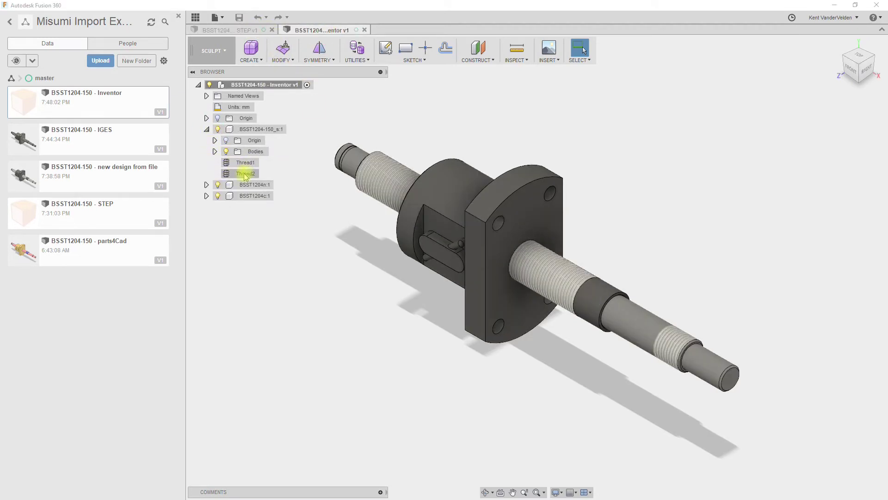
click(207, 185)
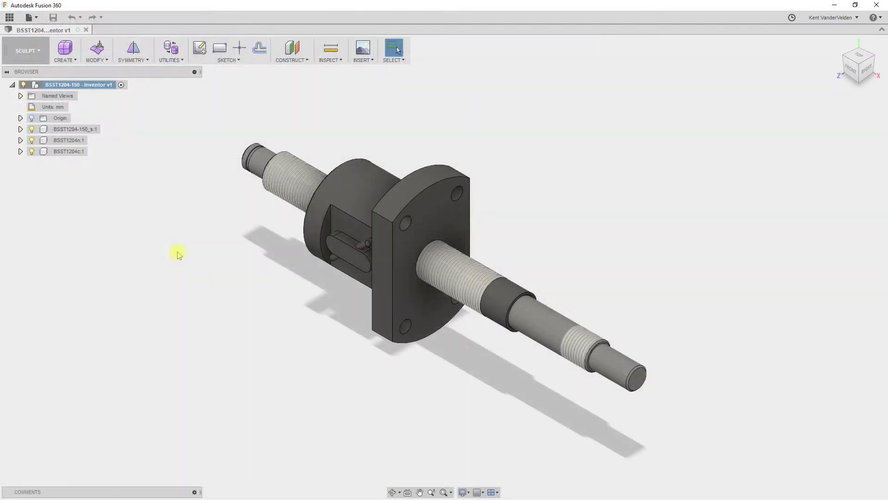
- Copy the part number BSST1204-150 into the root component's Description property
click(88, 85)
right_click(89, 85)
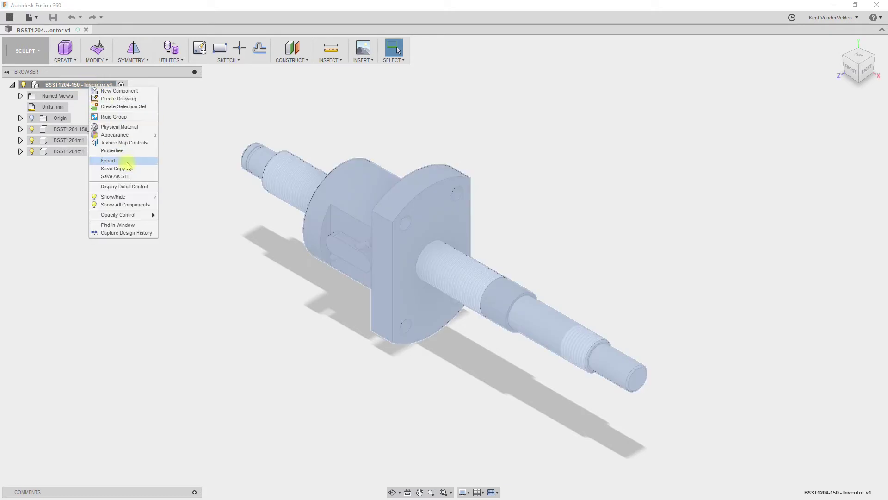
click(113, 151)
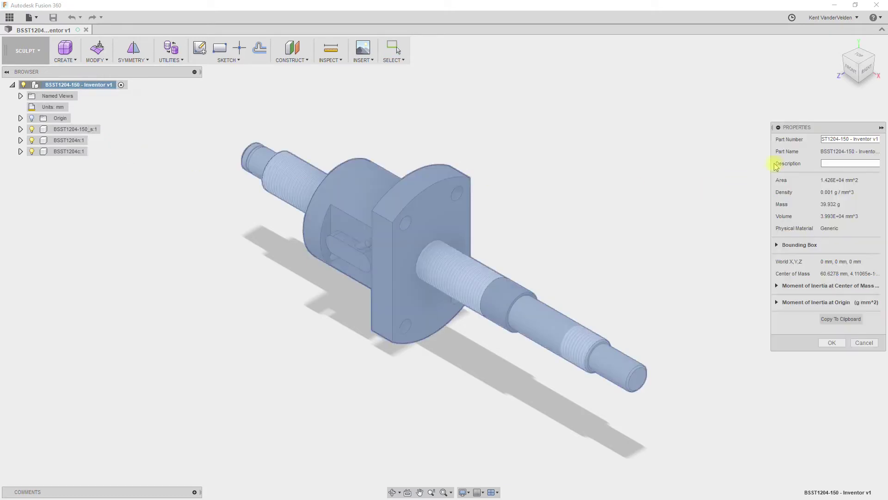
drag(847, 138, 814, 140)
key(ctrl+c)
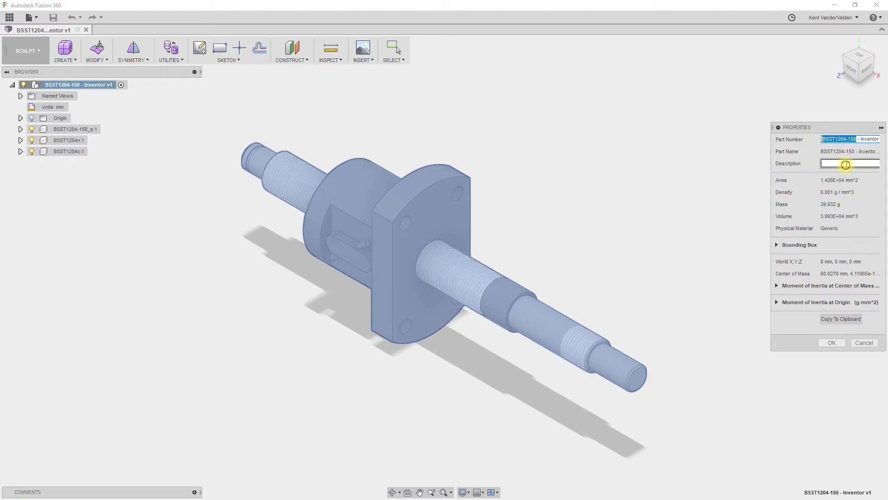
click(845, 164)
key(ctrl+v)
click(832, 342)
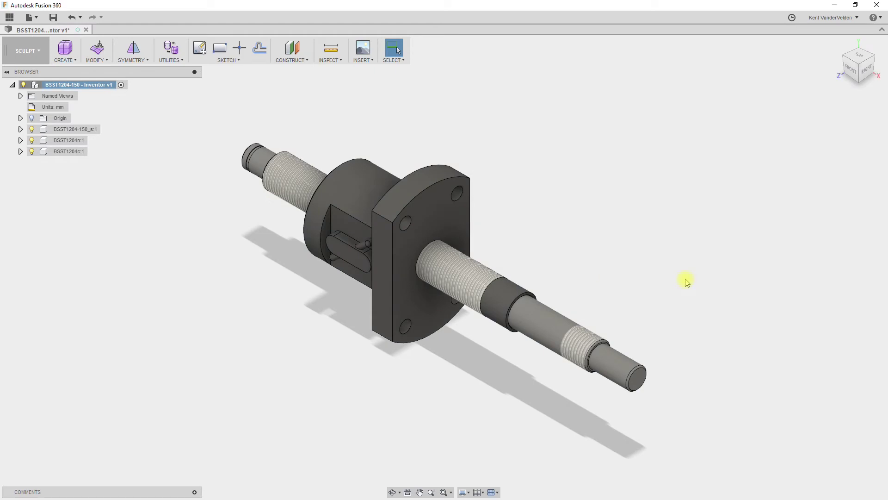
- Turn on design history capture and ground the screw shaft component
right_click(111, 86)
click(145, 230)
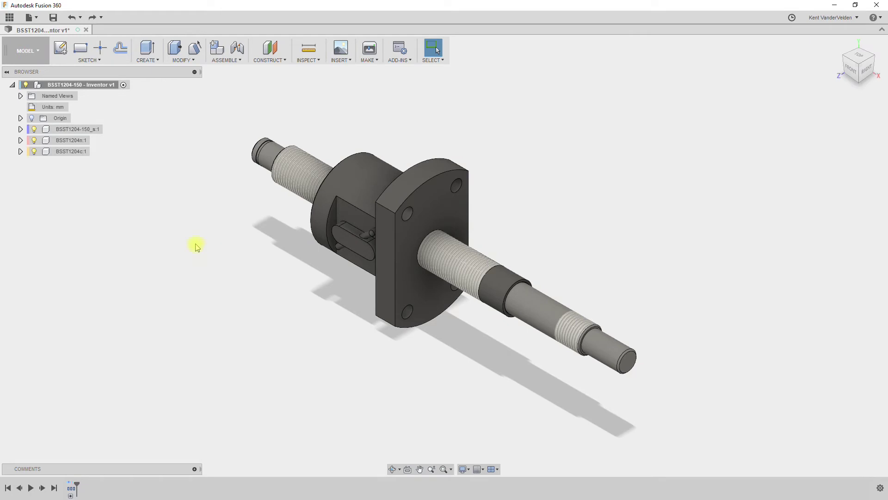
right_click(89, 130)
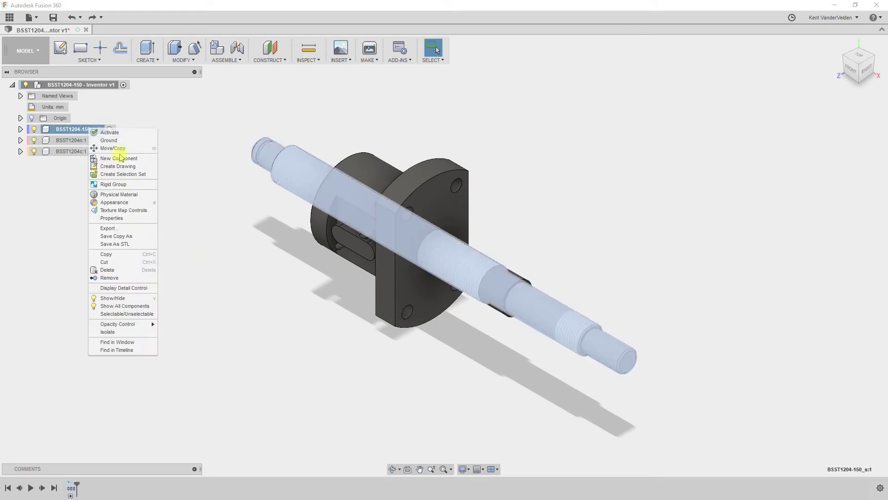
click(124, 140)
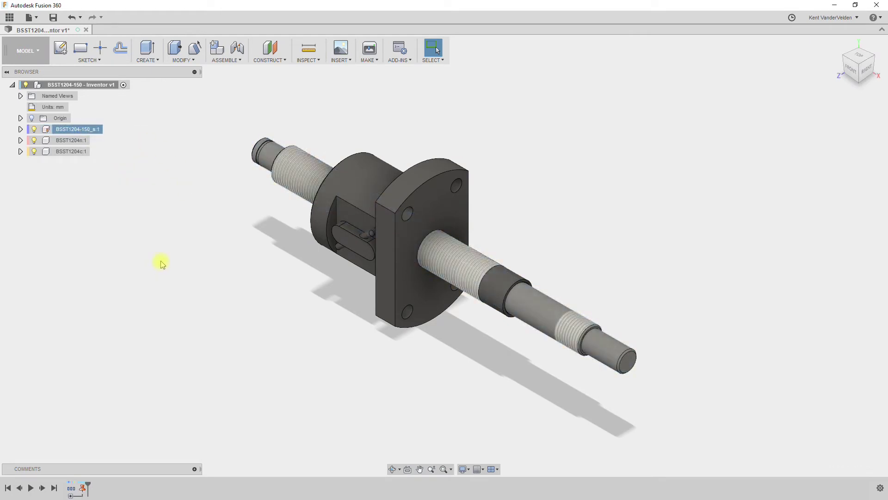
- Create an as-built cylindrical joint between the nut and the screw shaft
click(226, 59)
click(238, 86)
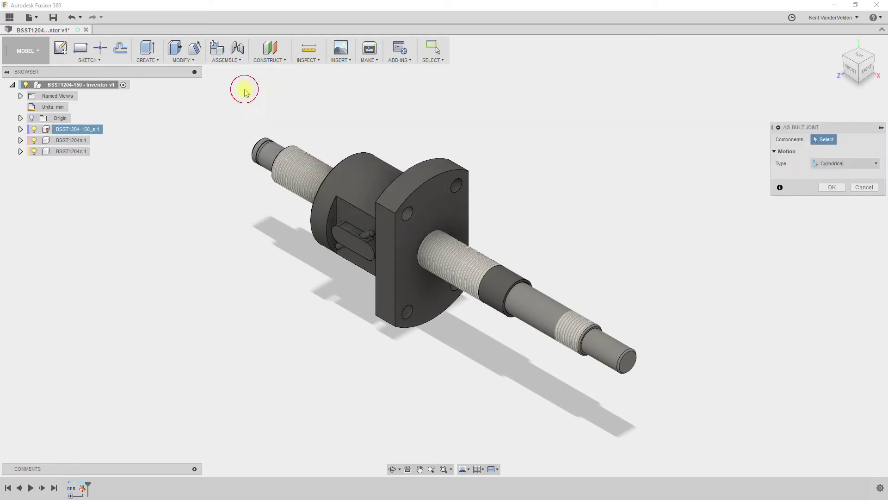
click(430, 201)
click(463, 261)
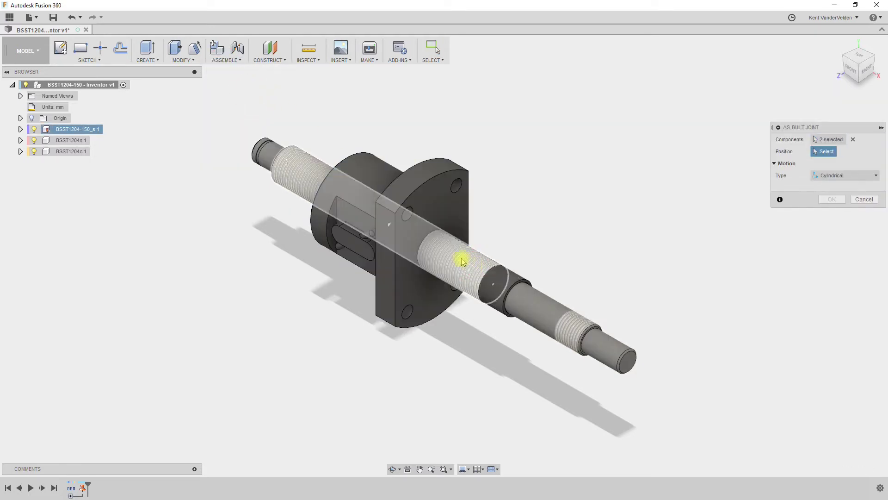
click(435, 240)
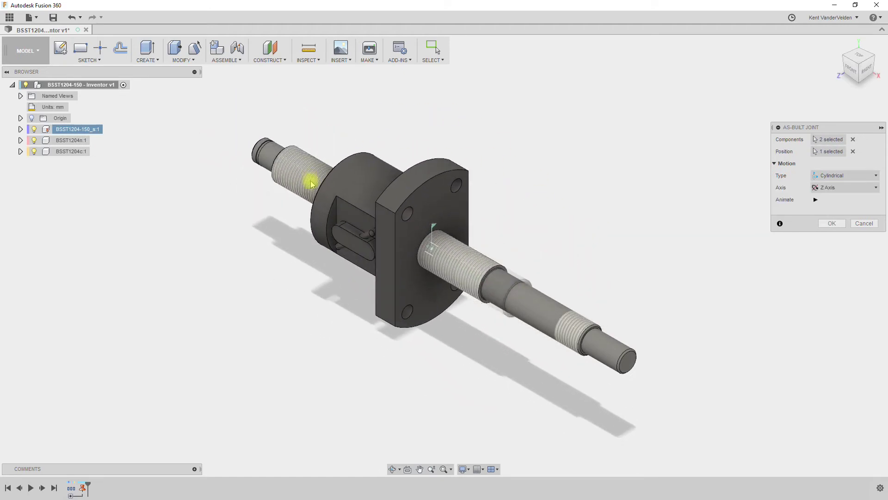
click(832, 224)
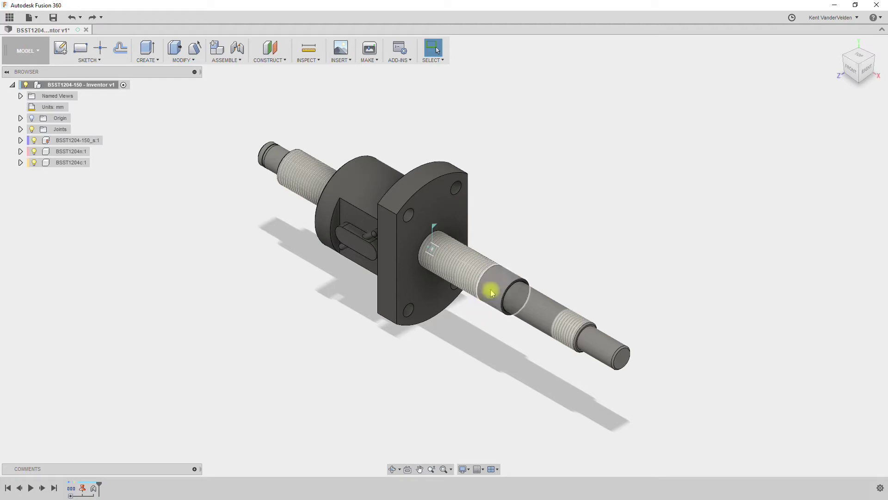
- Move the sleeve off the shaft and join nut to shaft with a revolute joint
drag(487, 290, 458, 333)
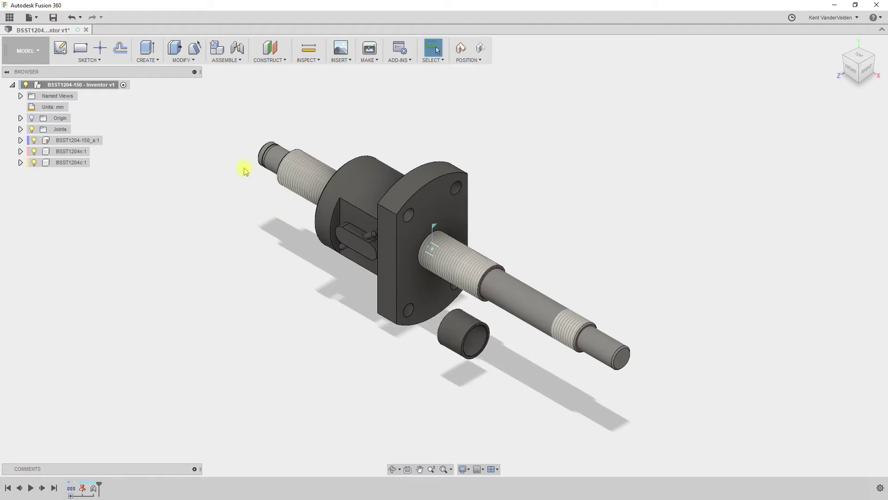
click(225, 60)
click(229, 81)
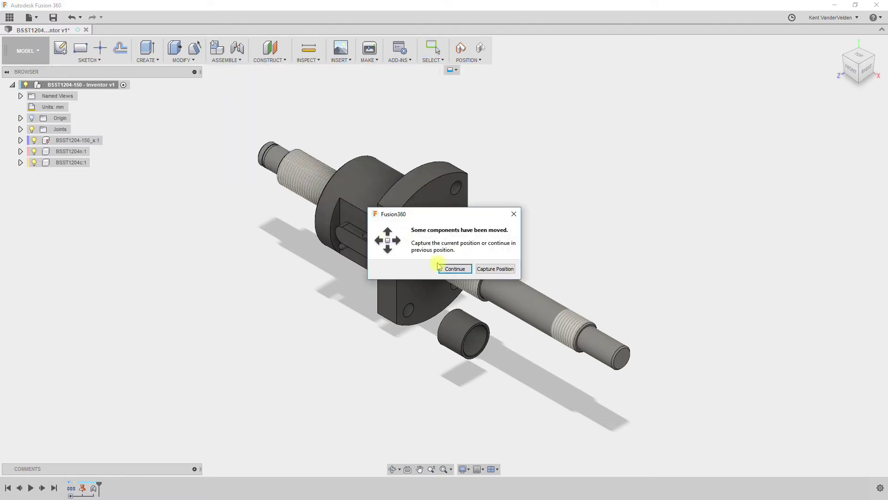
click(492, 272)
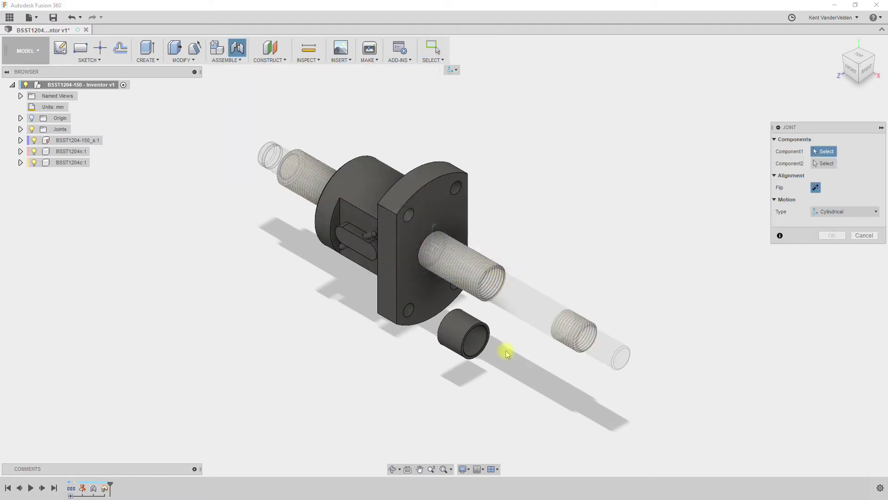
click(452, 331)
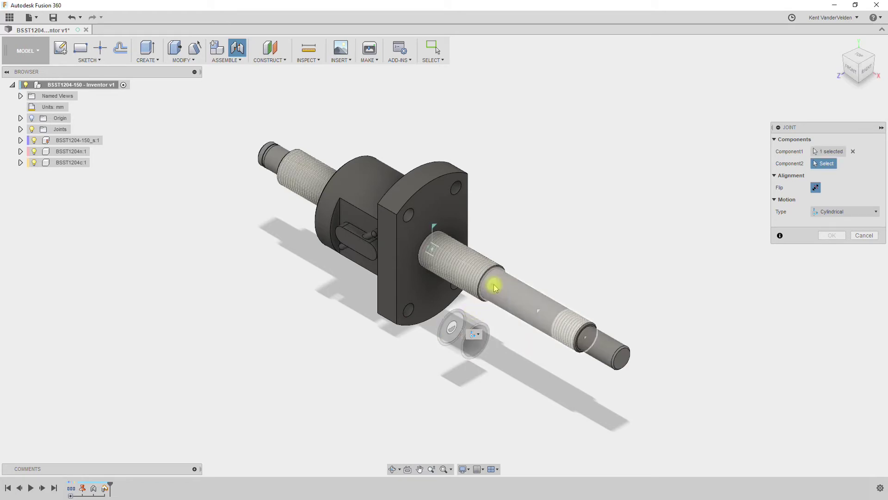
click(492, 281)
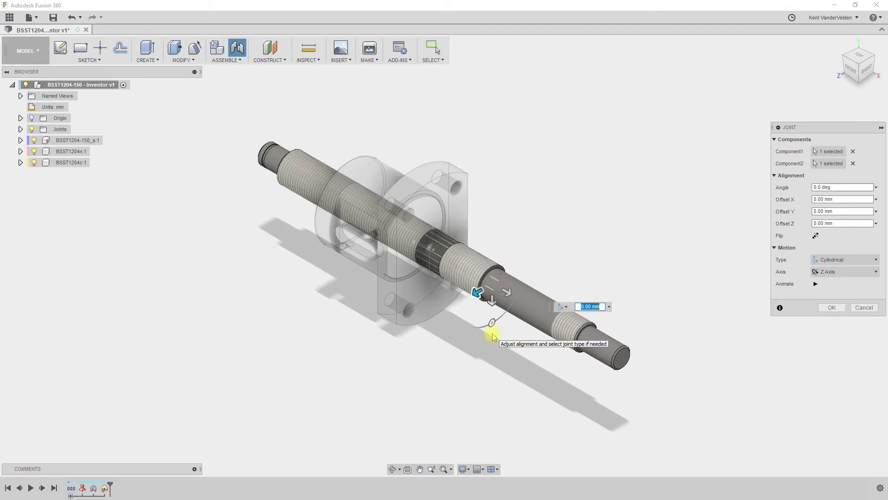
click(833, 260)
click(840, 283)
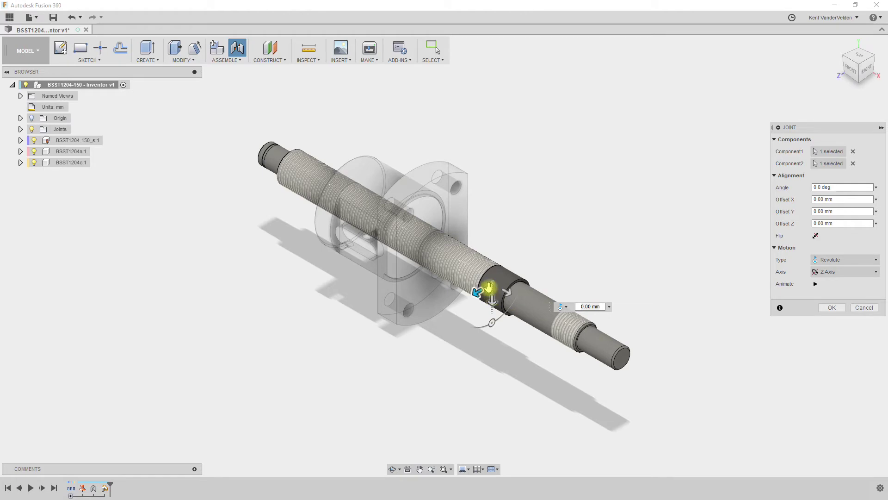
click(841, 307)
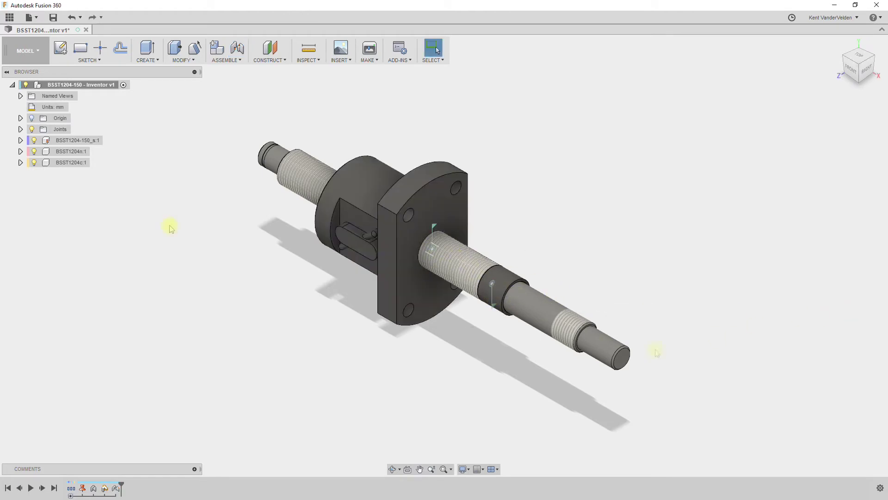
- Apply the Steel physical material to the three selected ball screw components
click(85, 140)
shift+click(74, 161)
right_click(78, 145)
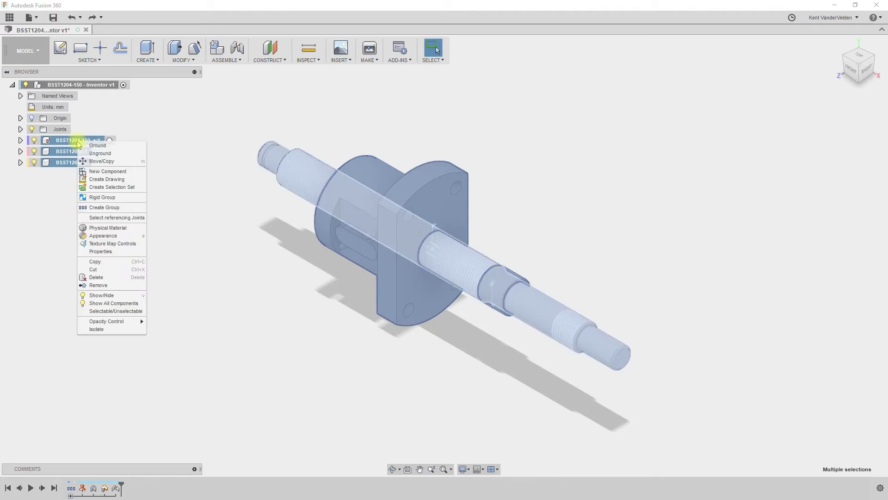
click(113, 226)
drag(773, 161, 434, 194)
click(863, 466)
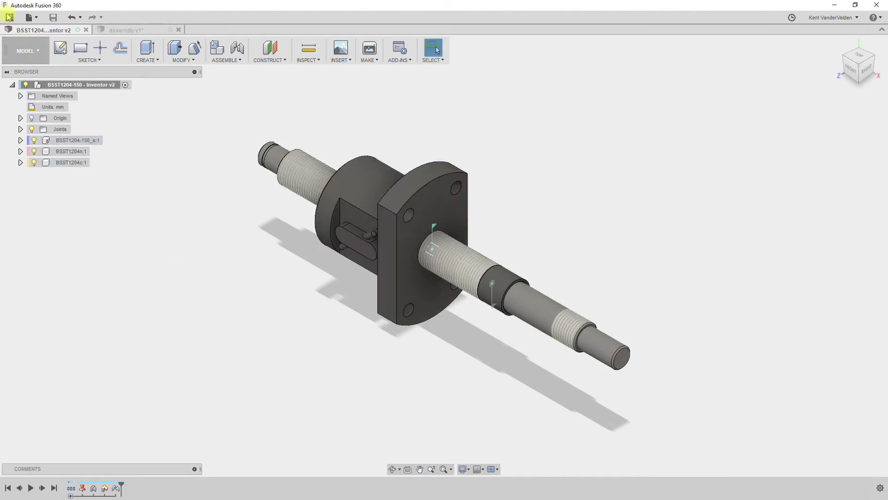
- Insert the BSST1204-150 - Inventor design twice, offsetting the second copy 50 mm in Z
click(9, 17)
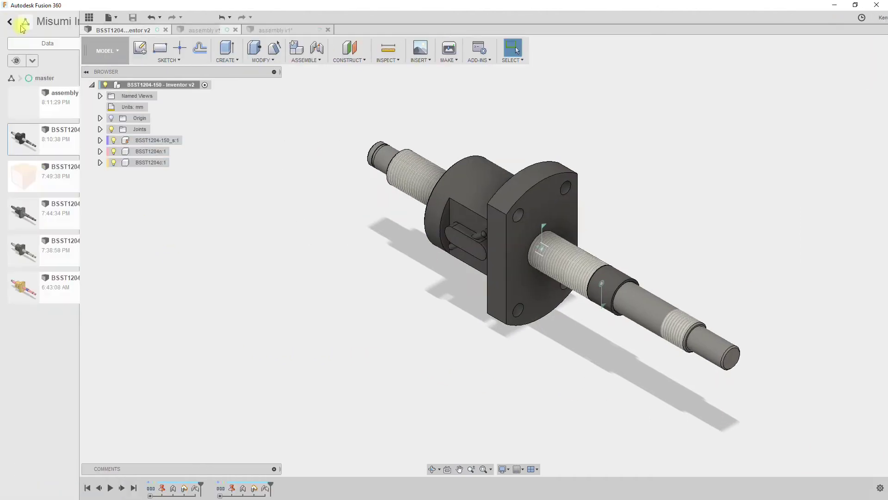
click(309, 30)
drag(70, 136, 547, 174)
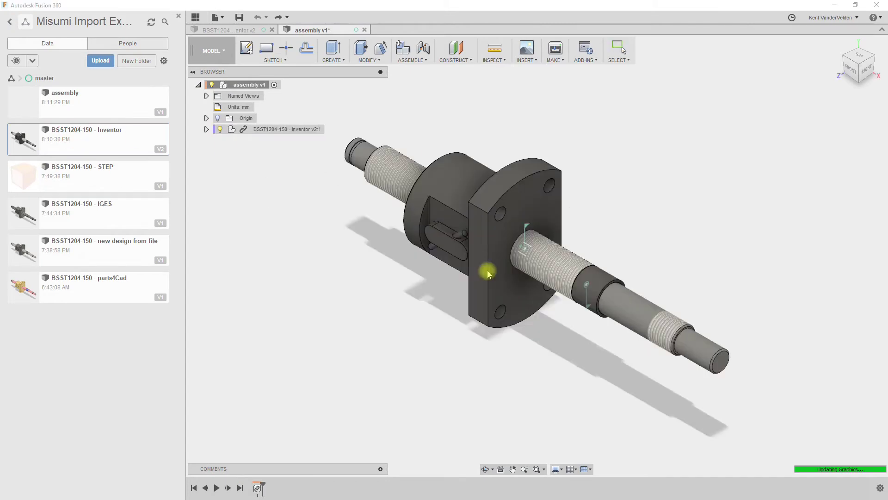
drag(333, 160, 212, 231)
click(822, 286)
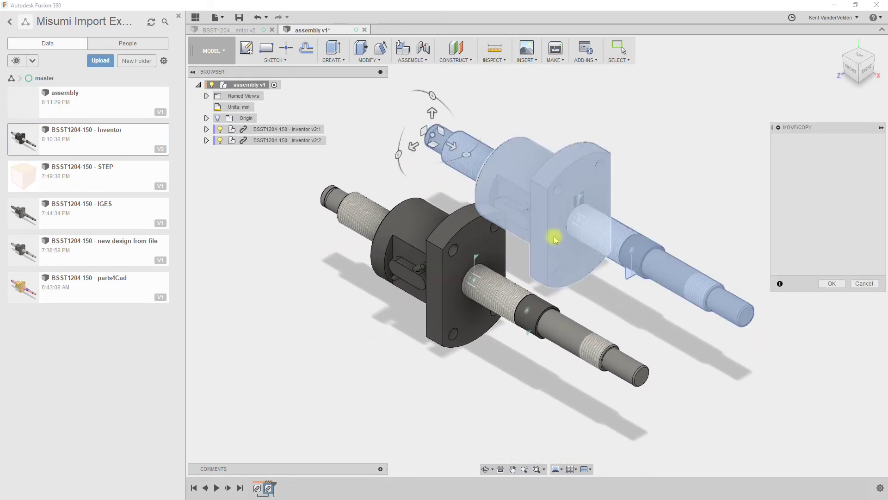
click(834, 284)
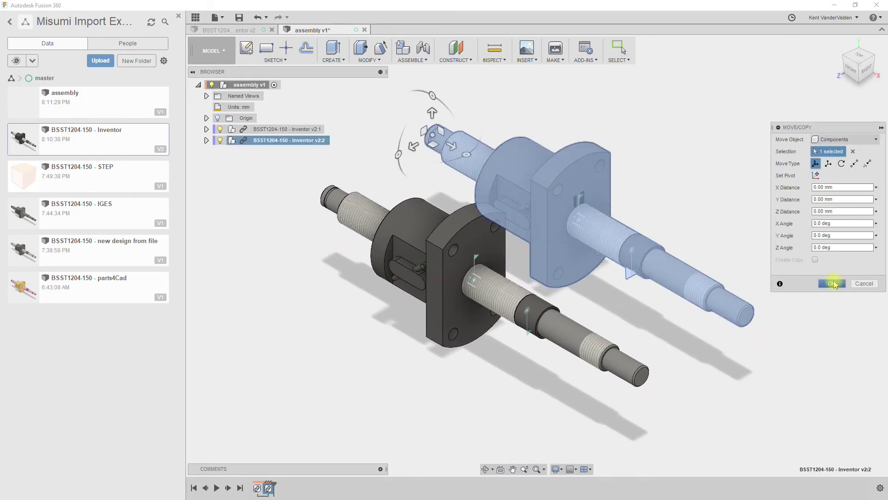
- Ground the screw shaft in each of the two ball screw copies
click(206, 129)
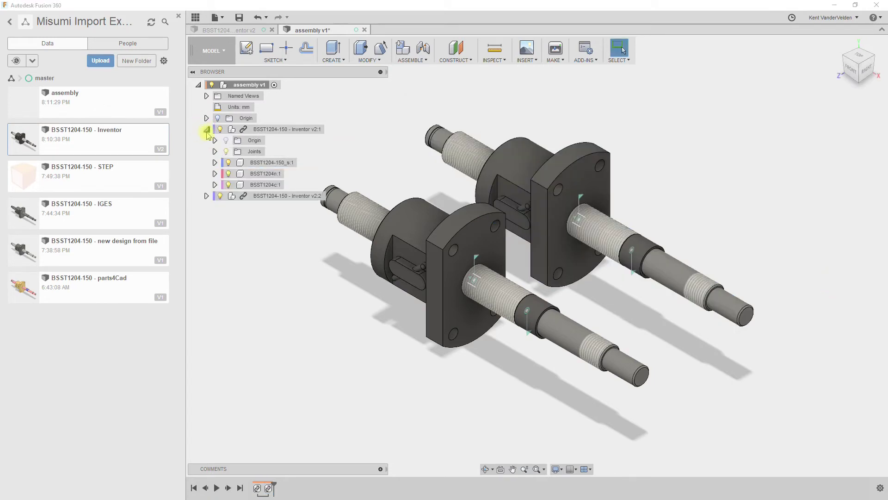
click(206, 196)
right_click(259, 164)
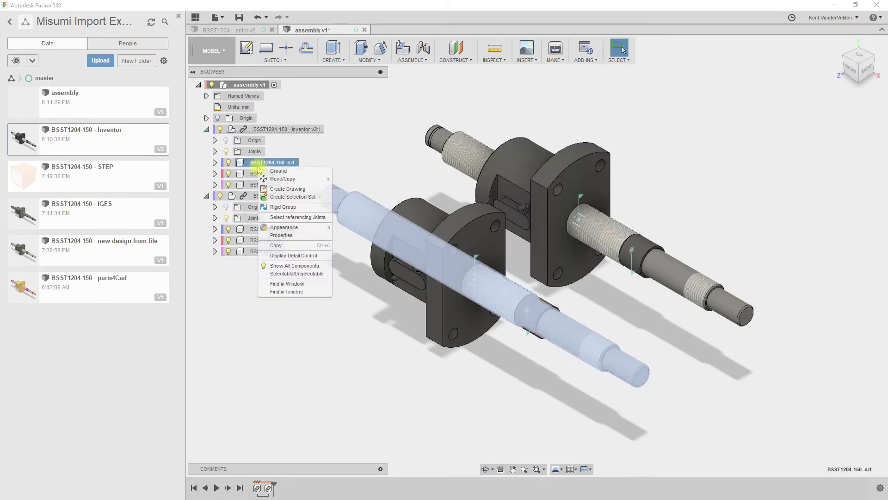
click(279, 171)
click(265, 229)
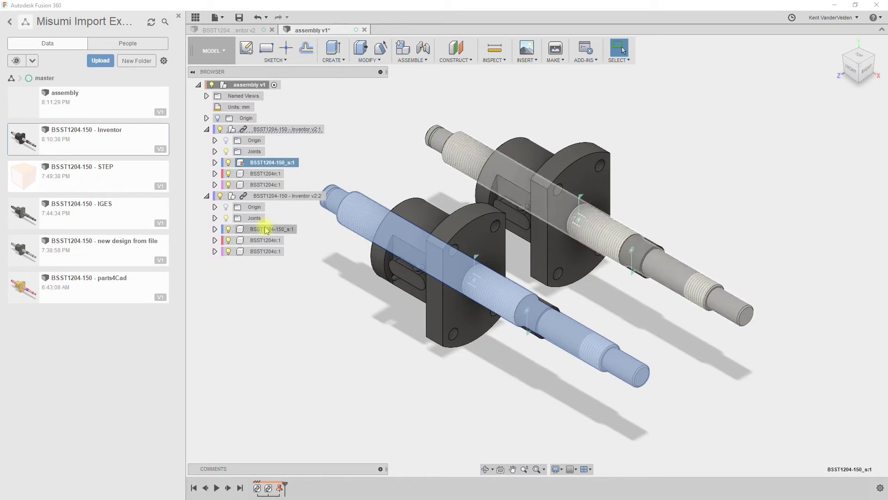
right_click(264, 229)
click(284, 235)
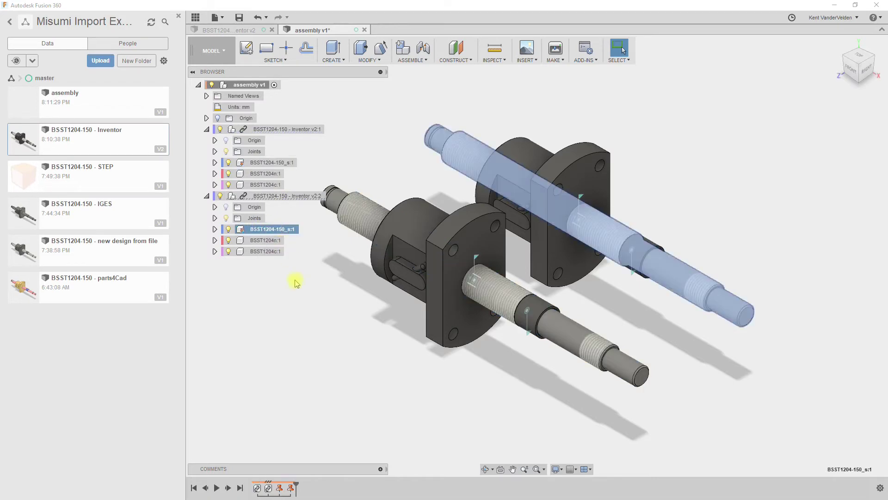
click(304, 318)
- Lock the two nuts in a rigid group and slide them along the screws
click(411, 59)
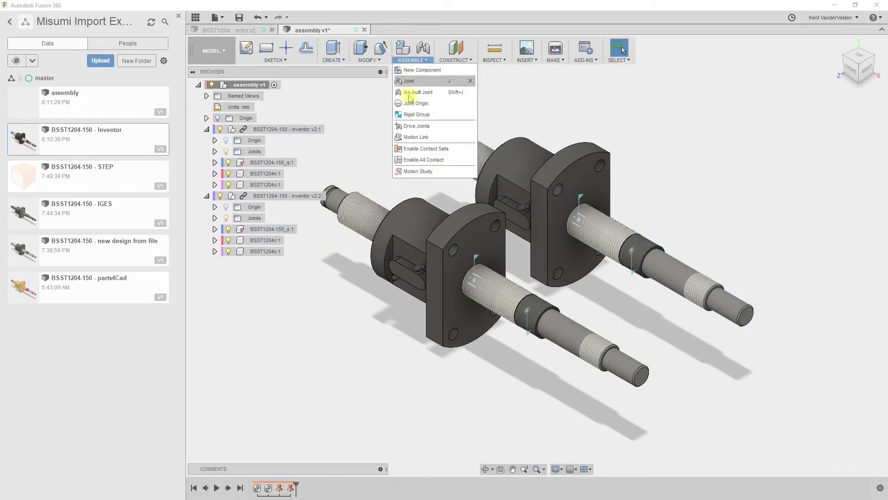
click(416, 114)
click(462, 224)
click(585, 192)
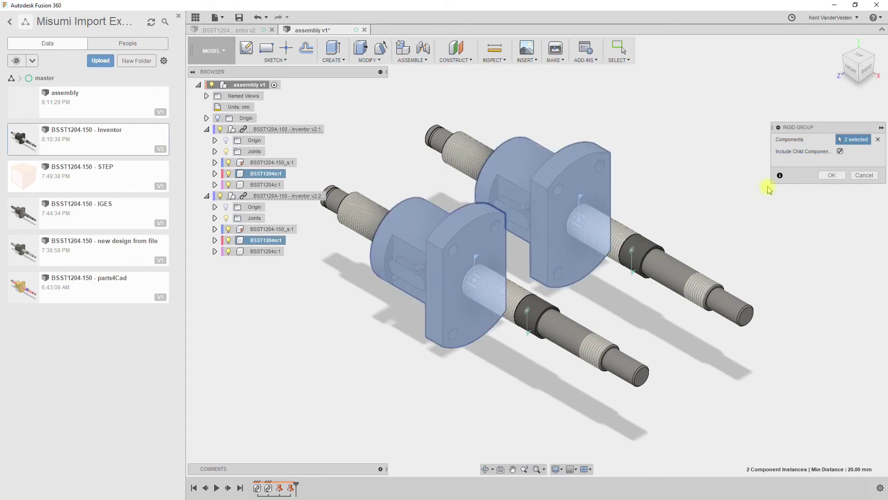
click(831, 174)
drag(593, 186, 576, 189)
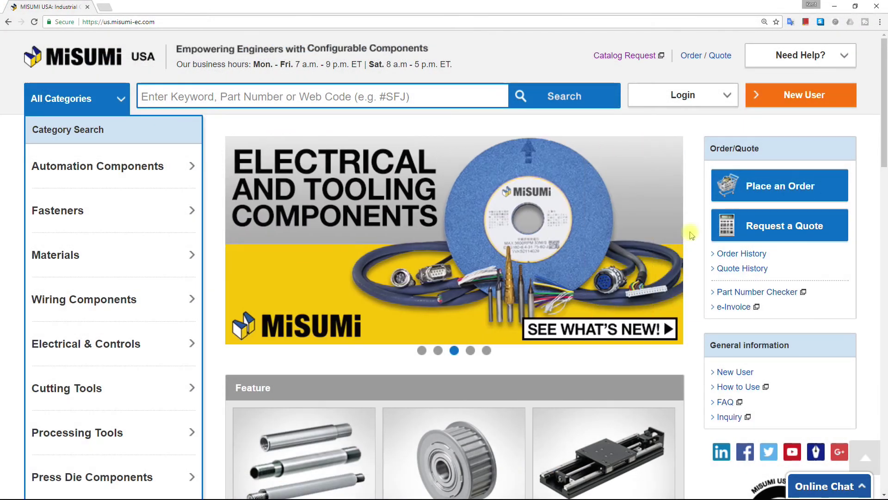
- Go from the inCAD Library through Positioning/Clamping to the No.000006 Workpiece Clamp page
scroll(690, 235, down, 7)
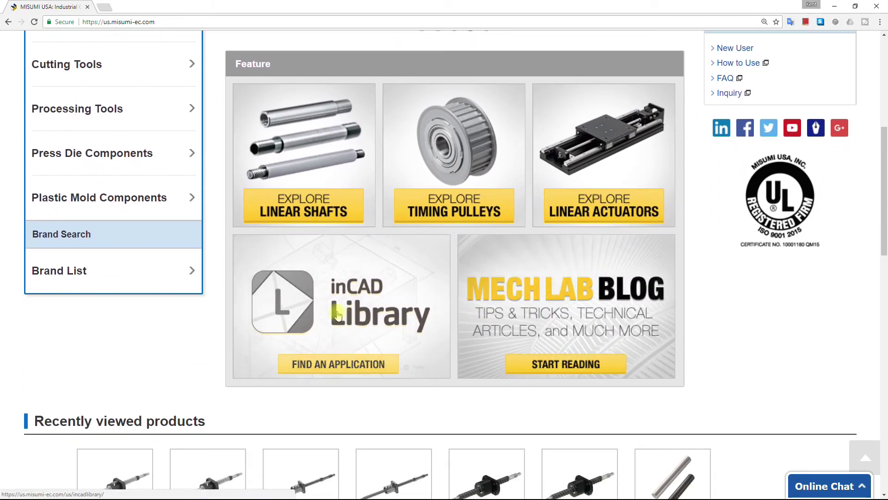
click(342, 314)
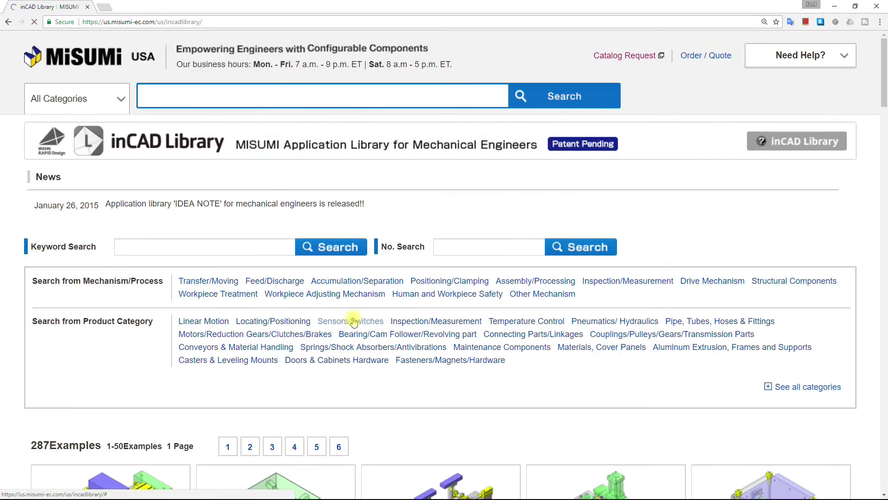
scroll(382, 352, down, 10)
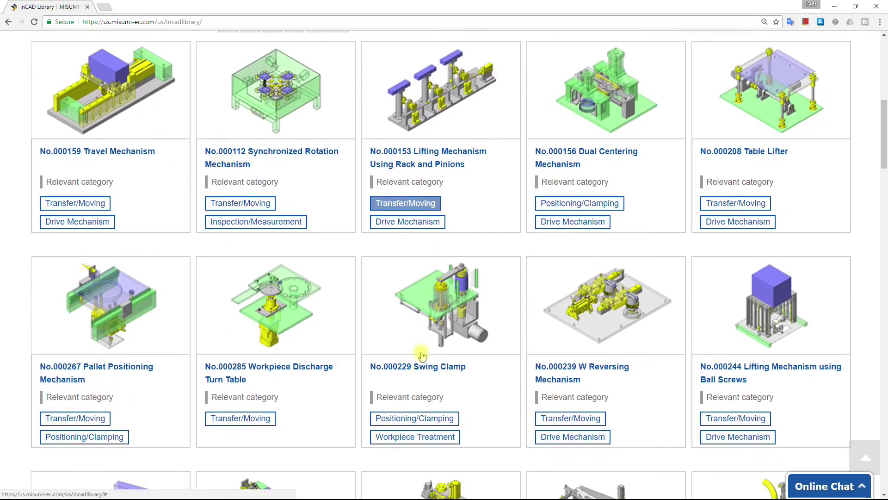
scroll(422, 355, up, 8)
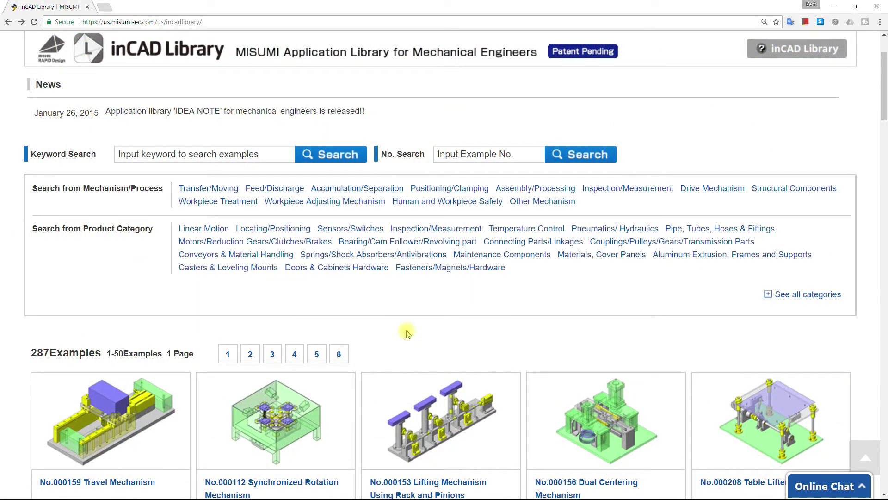
click(466, 188)
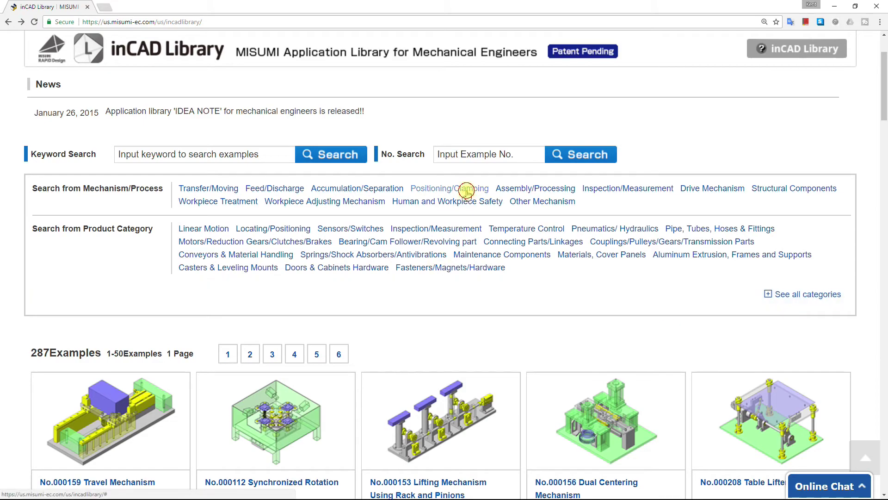
scroll(440, 313, down, 11)
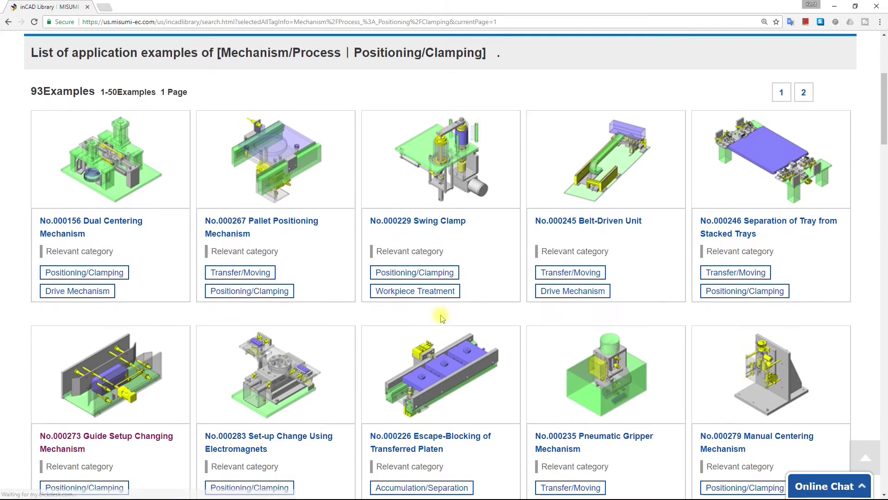
scroll(445, 322, down, 10)
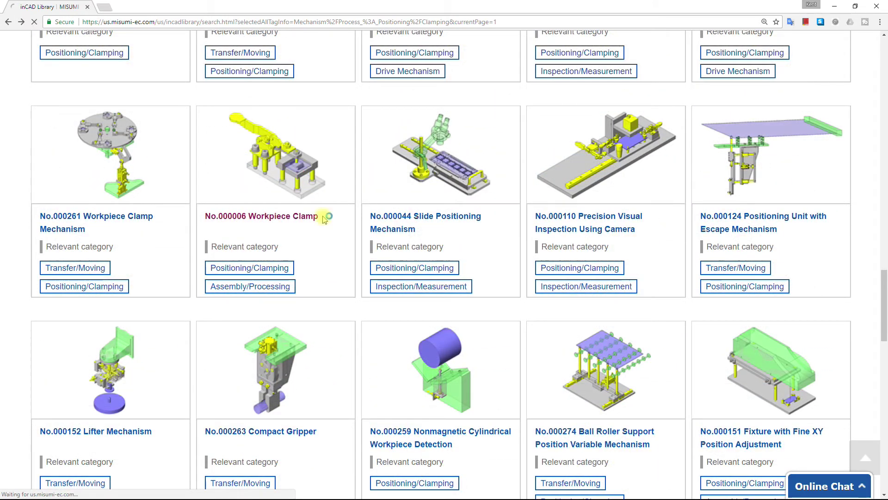
click(319, 215)
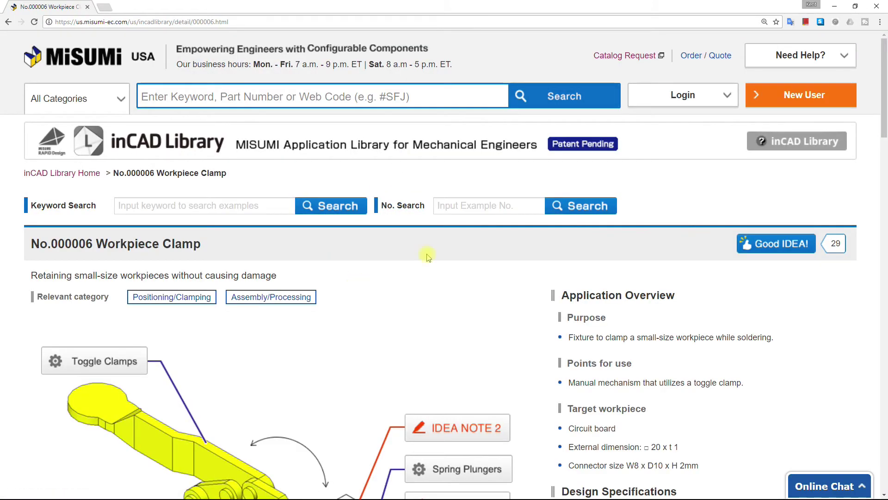
- Scroll down to the Workpiece Clamp's CAD Data Download (Unit Assembly) option
scroll(427, 257, down, 6)
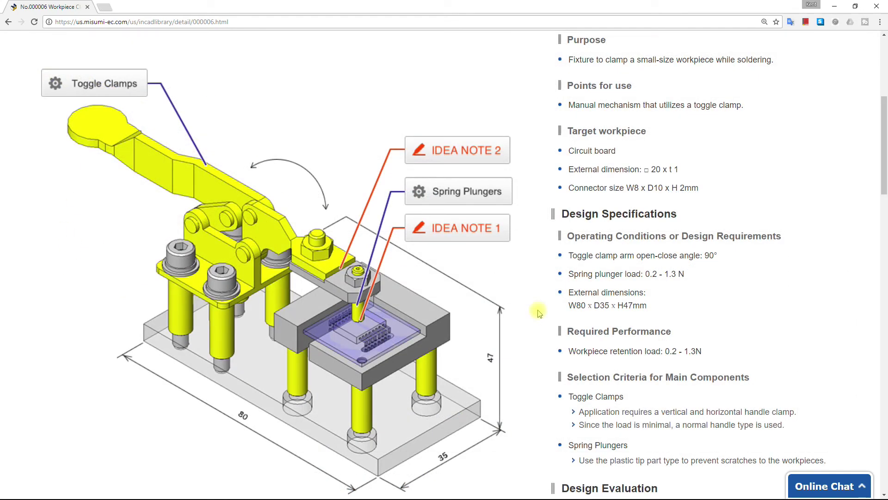
scroll(538, 312, down, 6)
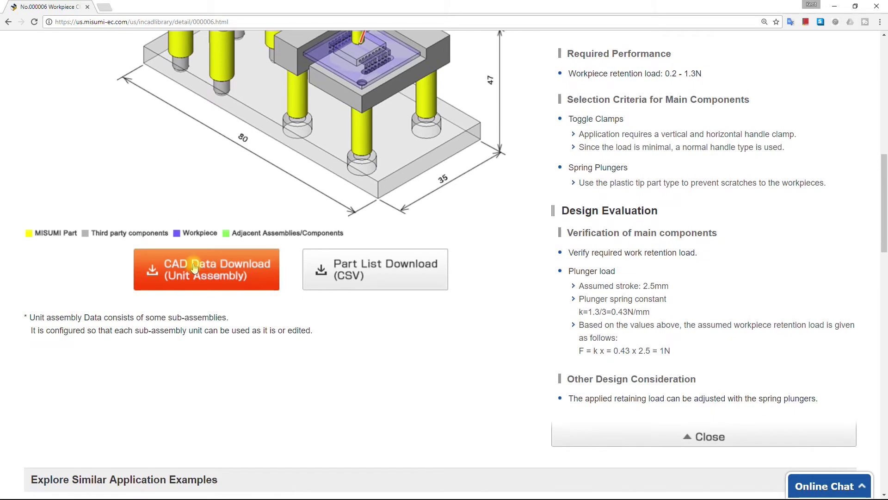
mouse_move(194, 266)
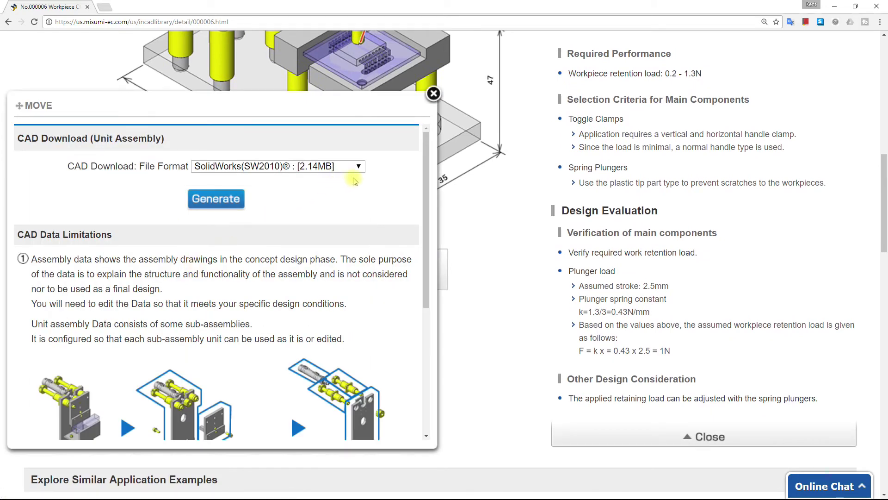
- Choose STEP(AP214) as the CAD format and generate the Workpiece Clamp unit download
click(358, 170)
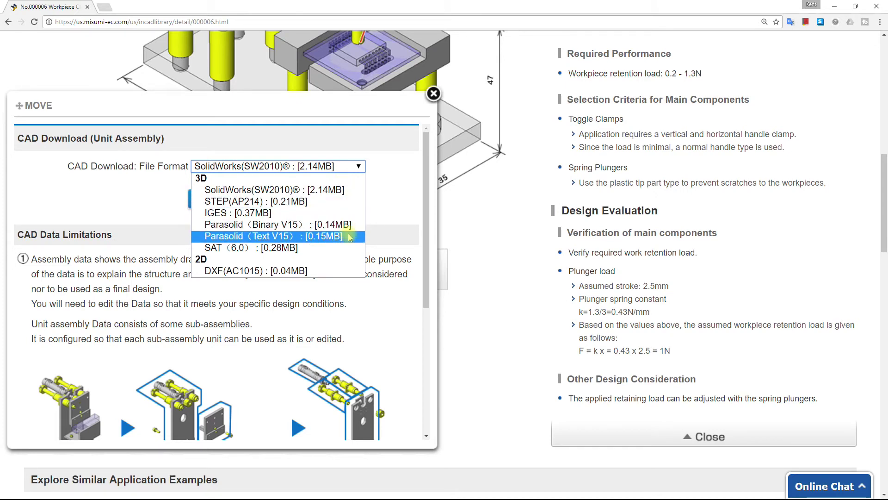
click(317, 200)
click(213, 199)
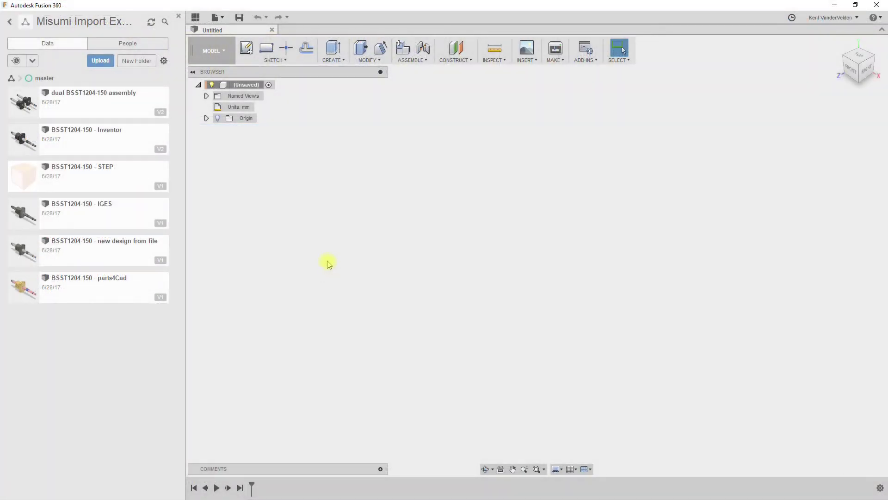
- Upload No000006_ASSY.STEP to the project, dismiss the finished job status, and open the assembly
click(102, 61)
click(304, 235)
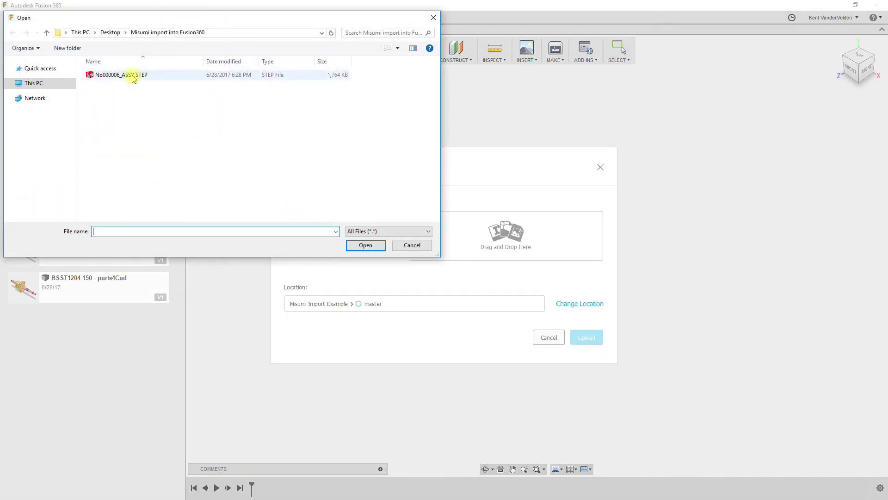
double_click(133, 77)
click(587, 449)
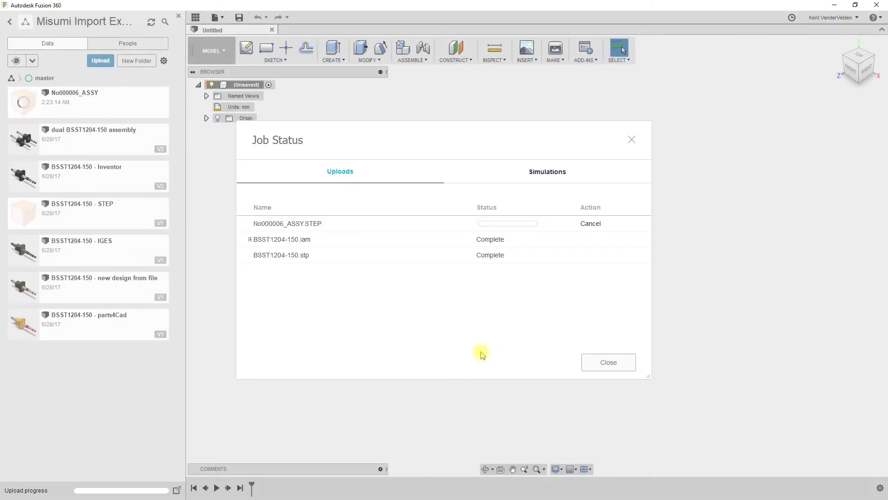
click(597, 367)
double_click(67, 112)
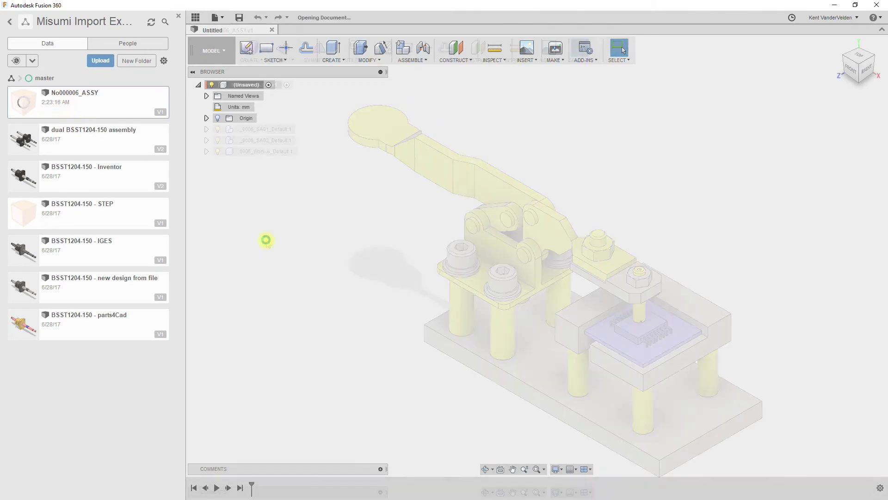
- Switch to the MODEL workspace and ground the base Plate component found from its top face
click(214, 57)
click(208, 87)
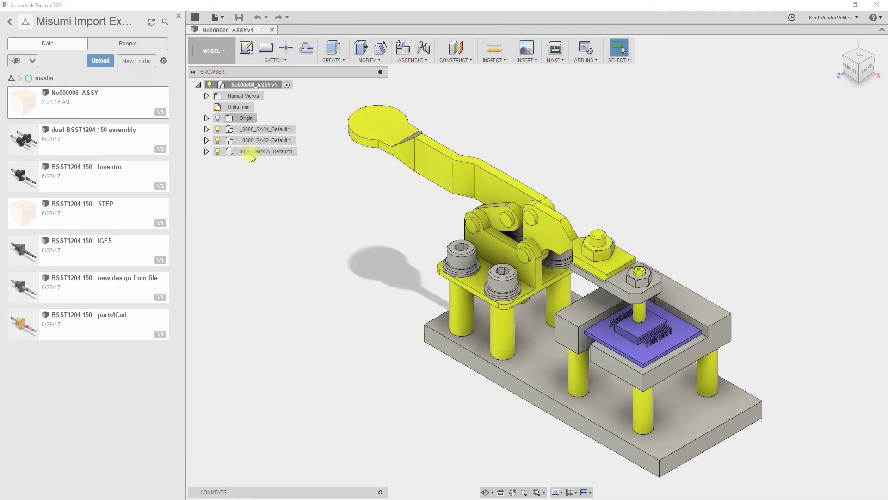
click(545, 380)
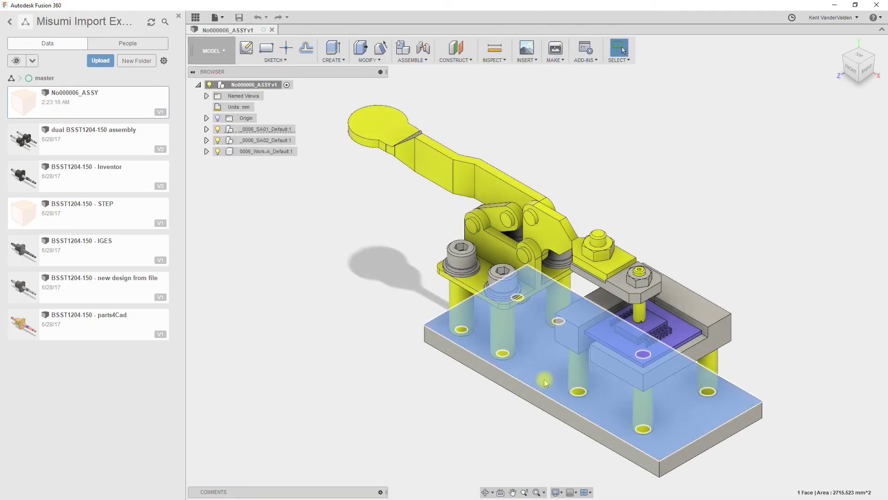
right_click(545, 380)
click(545, 333)
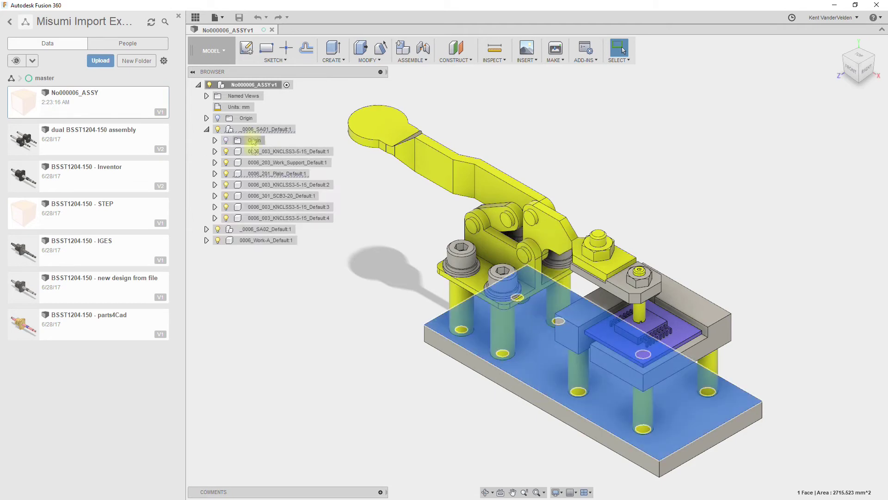
right_click(264, 174)
click(279, 185)
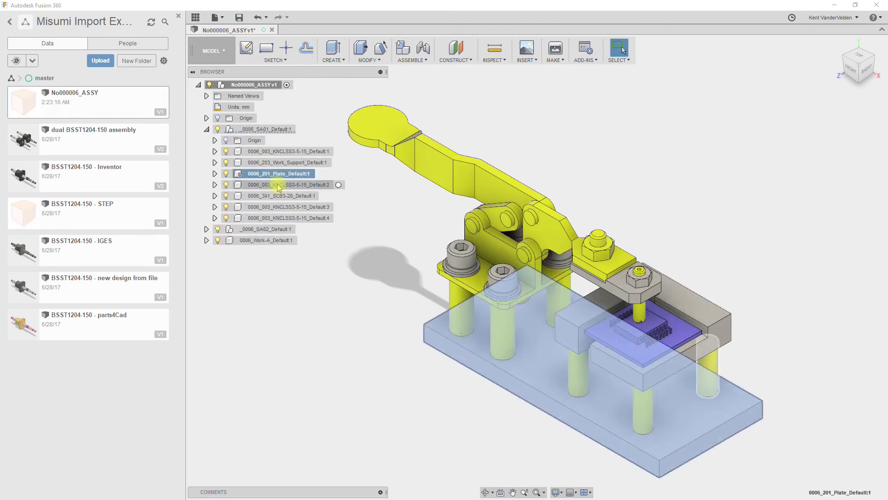
click(313, 271)
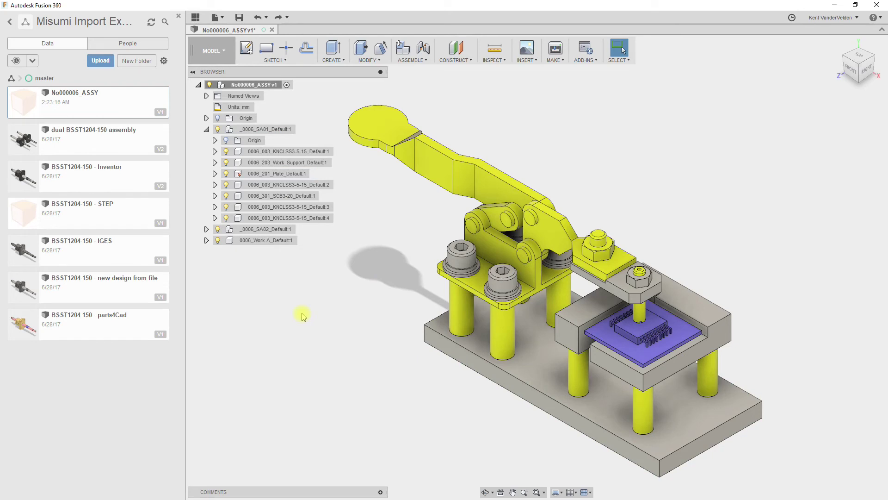
- Show distinct component colours, test-drag the clamp-base bracket, undo the move, and turn colours off
key(shift+n)
drag(462, 234, 577, 211)
key(ctrl+z)
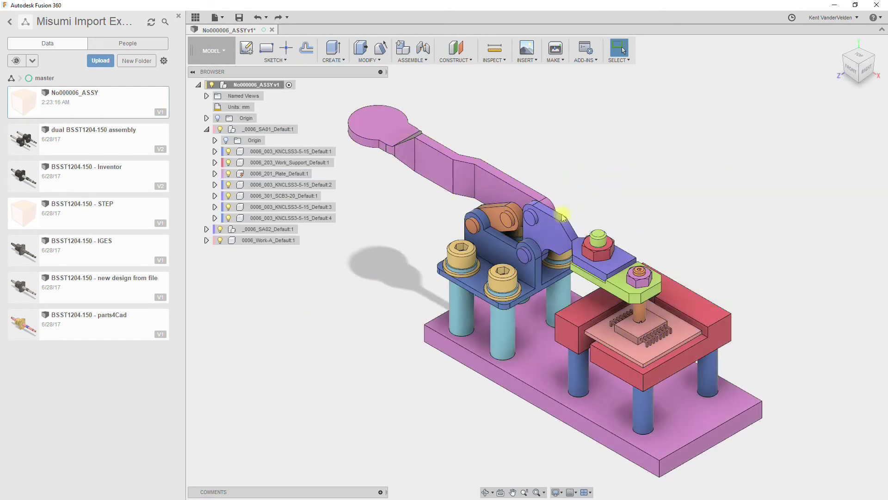
key(shift+n)
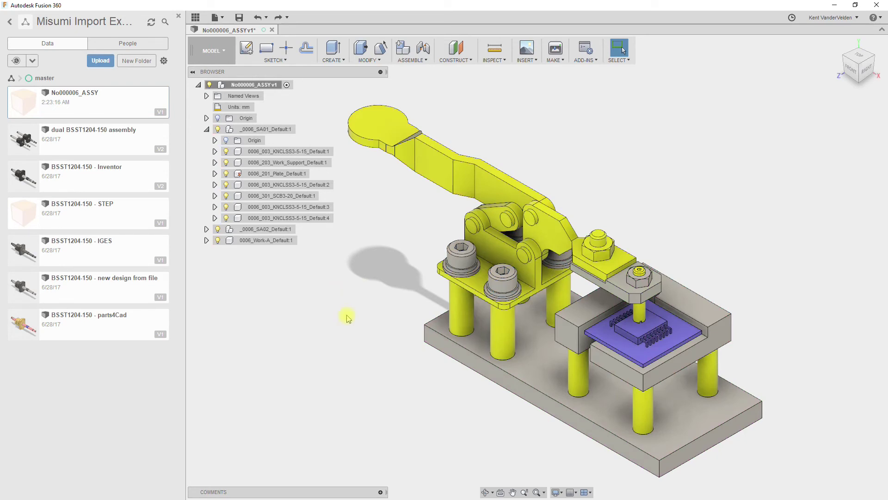
- Lock 0006_Work-A and the _0006_SA01 subassembly together in a rigid group
click(290, 241)
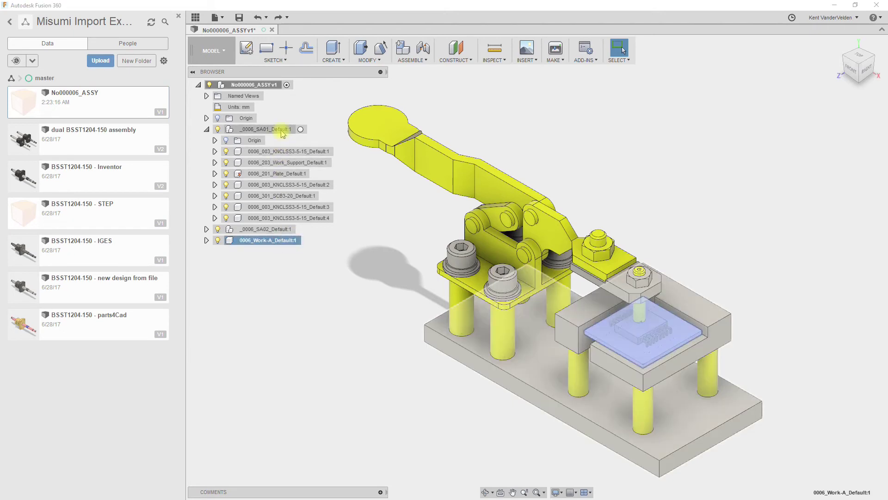
ctrl+click(283, 130)
right_click(281, 131)
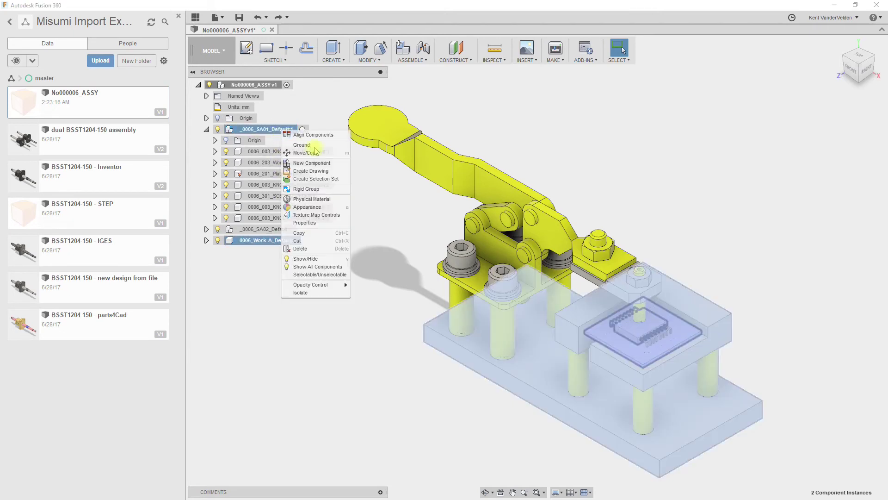
click(314, 190)
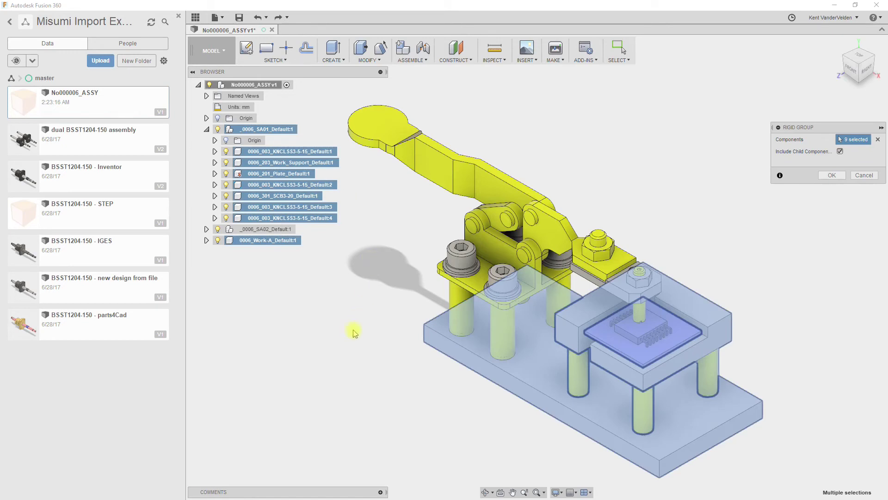
click(831, 175)
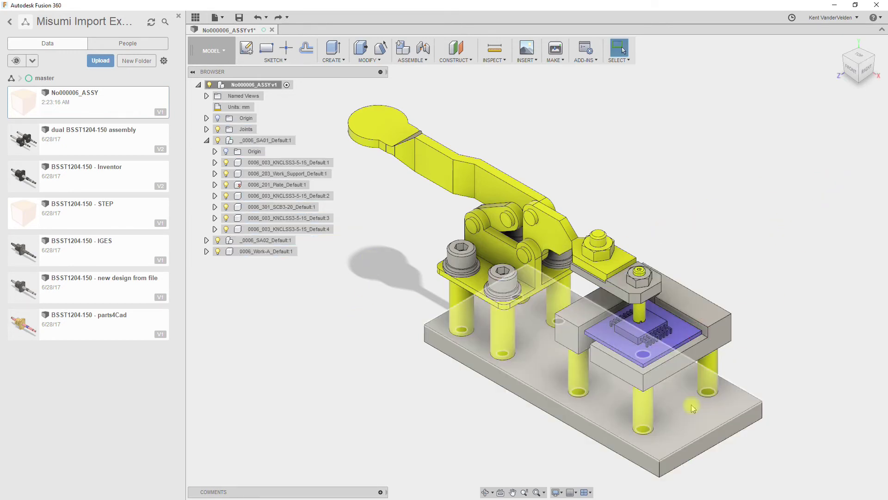
- Collapse SA01 and window-select the bracket's bolts and support posts in the front view
click(207, 142)
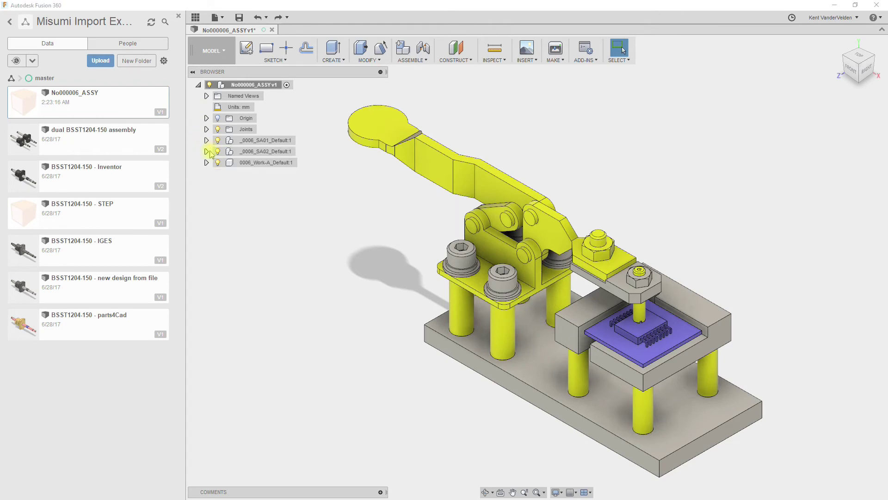
click(231, 153)
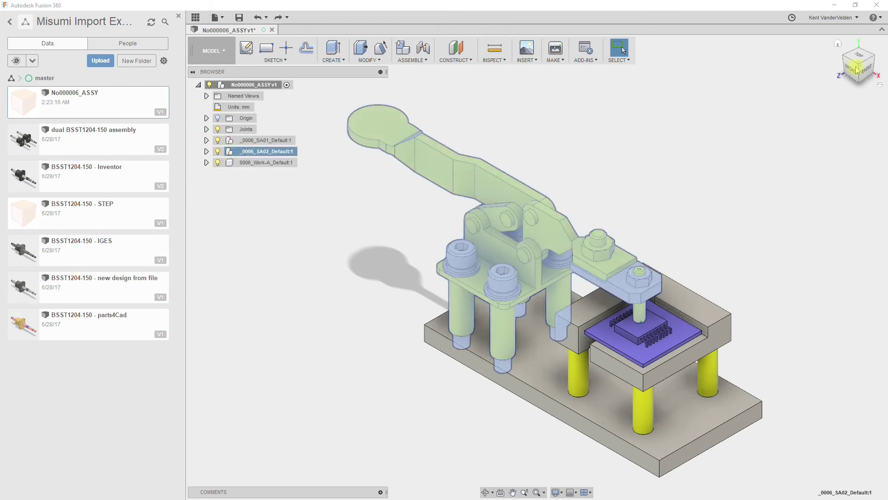
click(850, 69)
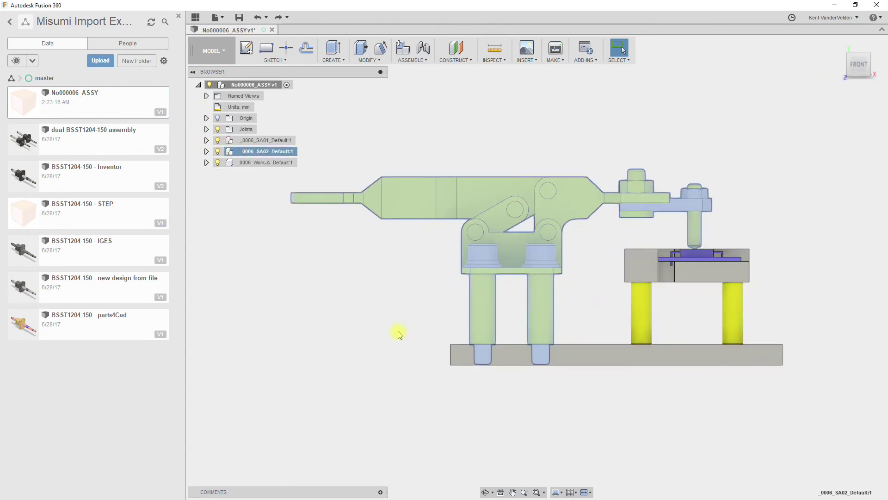
click(400, 334)
drag(438, 243, 576, 337)
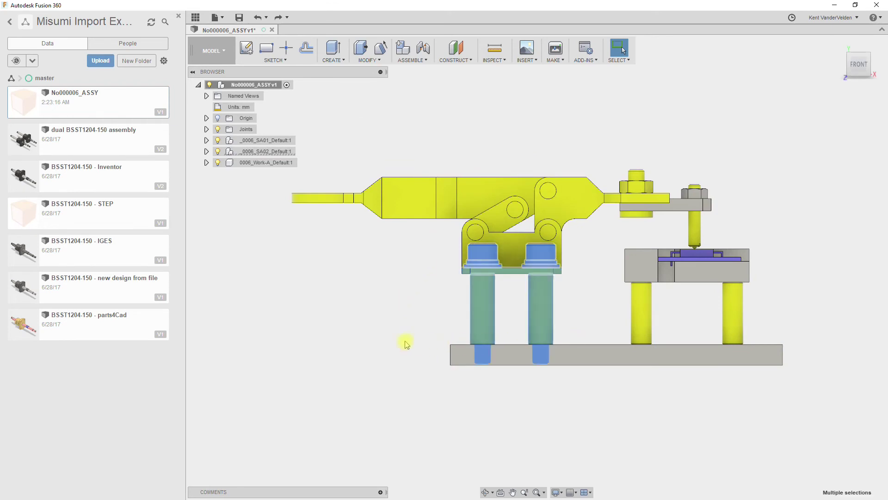
shift+middle_drag(405, 343, 405, 342)
click(867, 66)
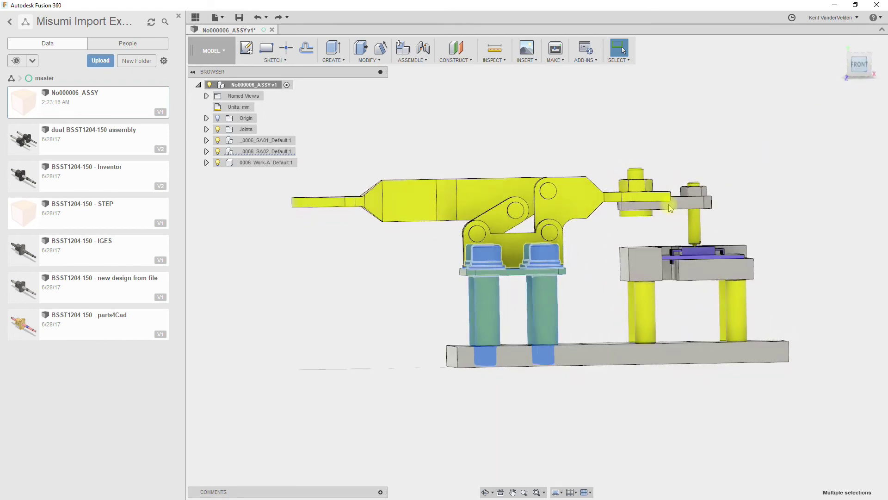
- Add the clamp-base bracket and base plate, then lock the 18 components into a rigid group
click(517, 253)
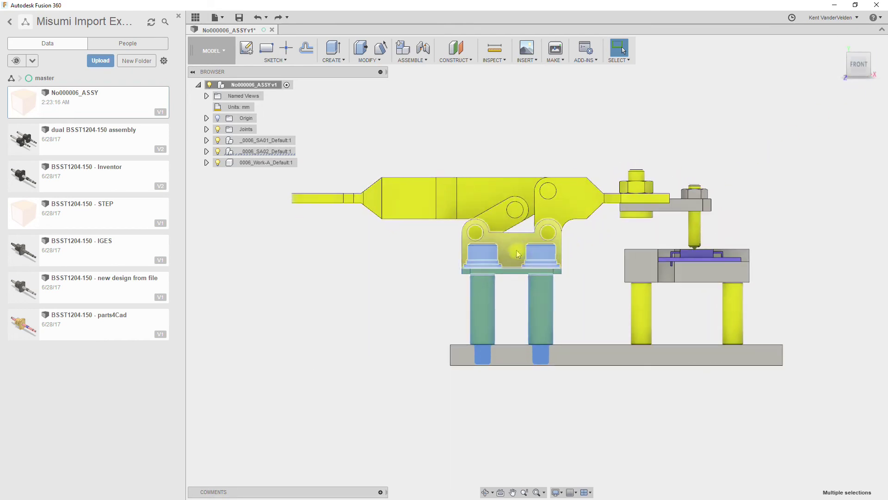
click(509, 356)
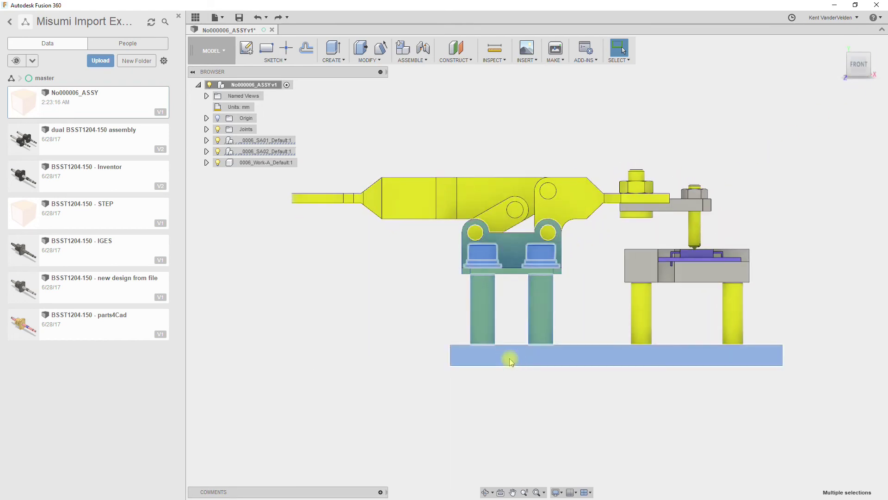
click(411, 59)
click(427, 99)
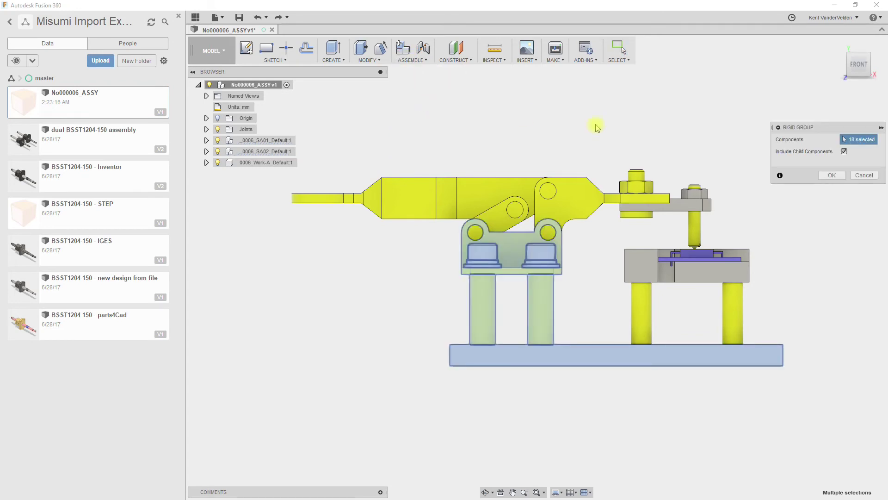
click(834, 175)
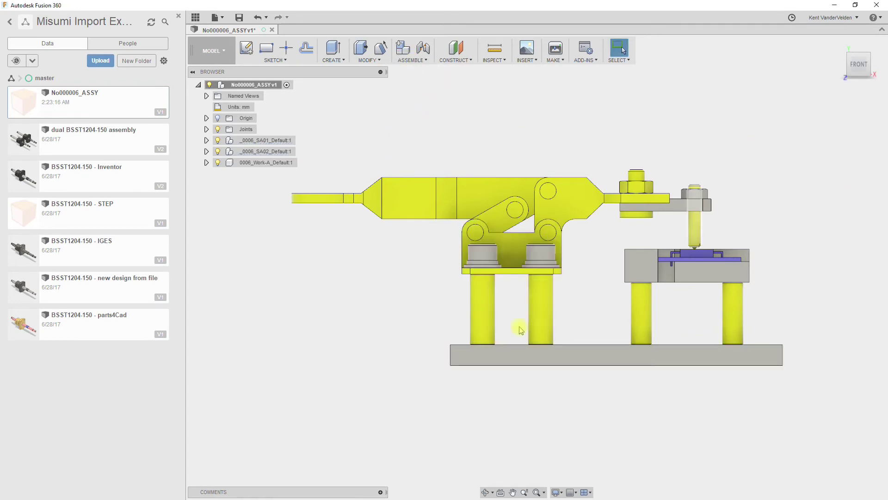
- Zoom in and lock the 7 tip components (nuts, arm, spindle) into a rigid group, then return home
drag(683, 215, 594, 282)
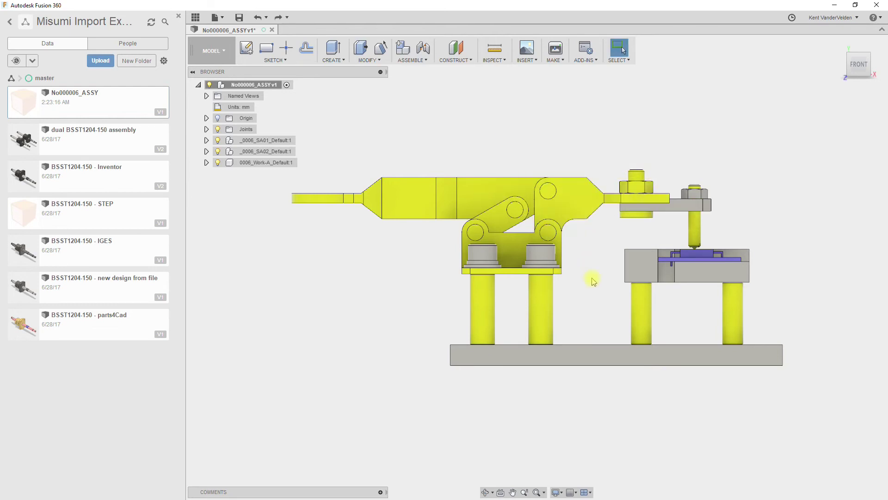
scroll(786, 200, up, 6)
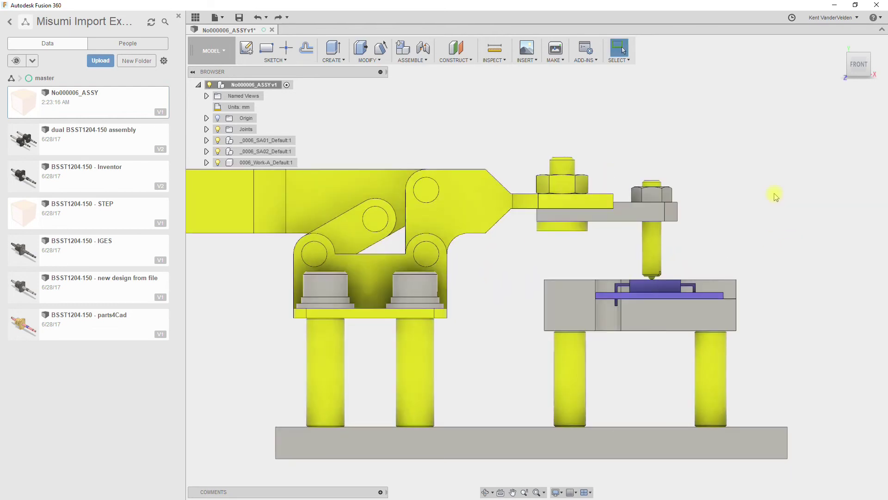
drag(494, 122, 683, 290)
click(412, 58)
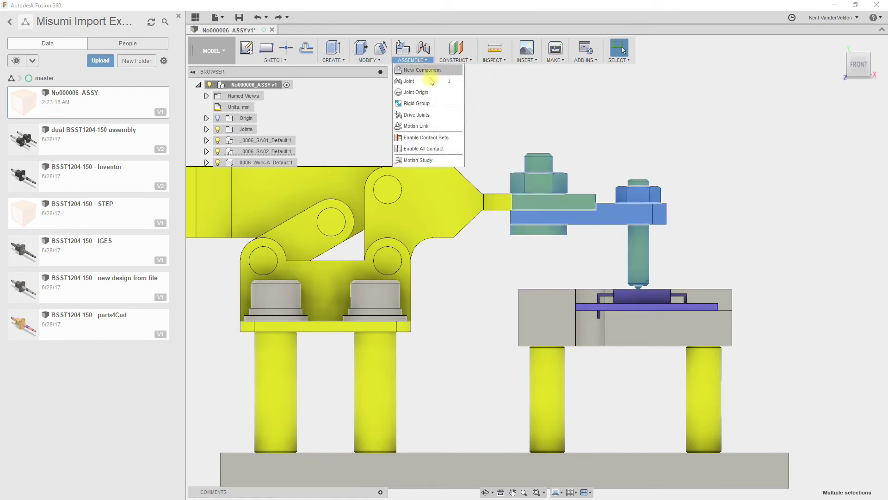
click(428, 102)
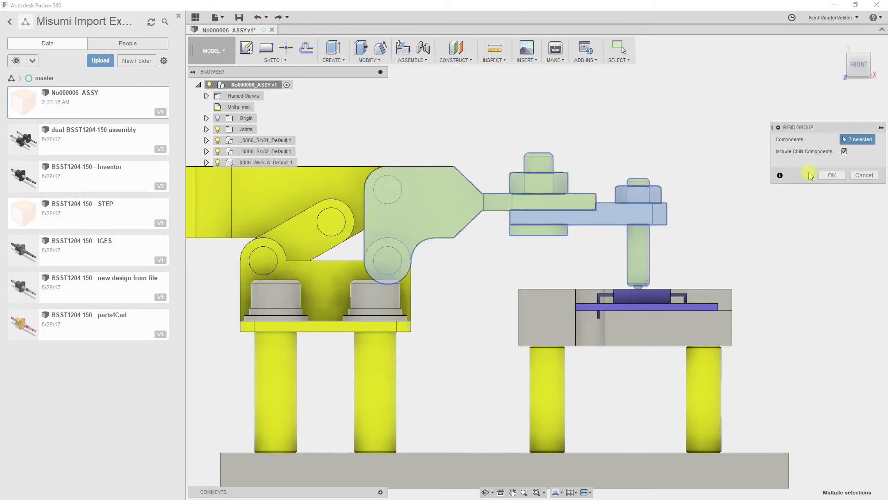
click(831, 175)
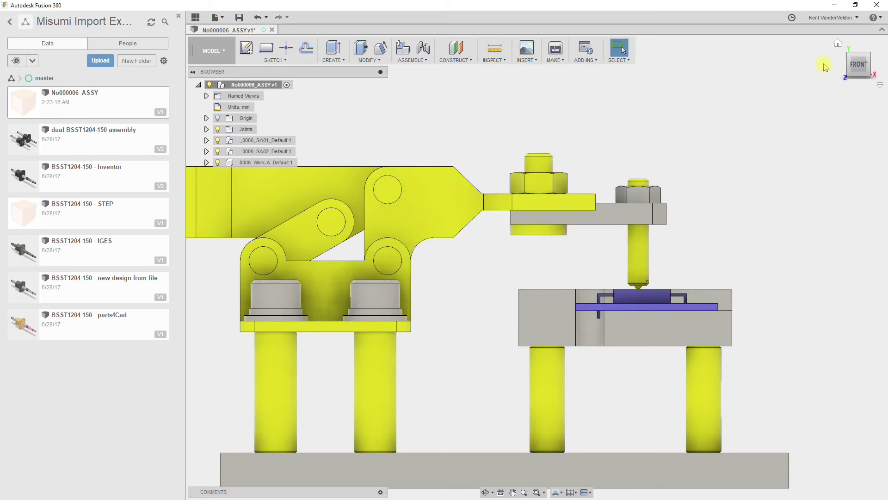
click(838, 44)
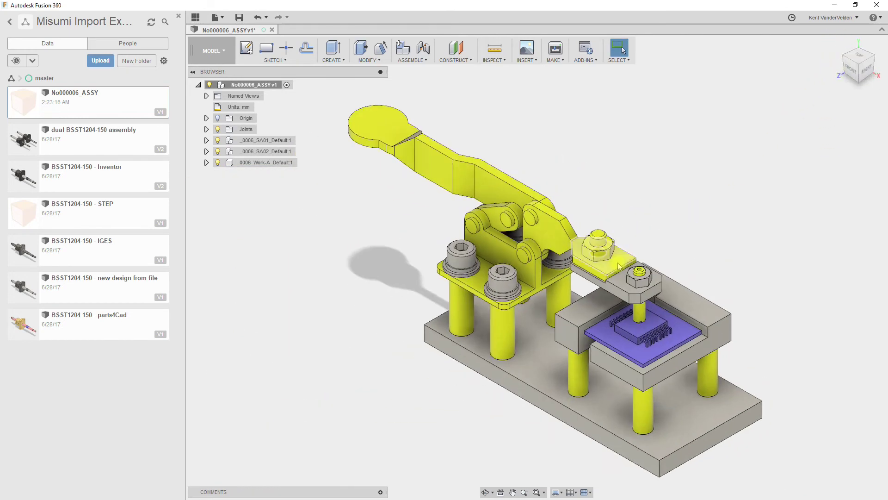
- Swing the clamp arm and handle to test motion, then enable Capture Design History on the root
mouse_move(615, 225)
mouse_down()
mouse_move(606, 150)
mouse_move(618, 216)
mouse_up()
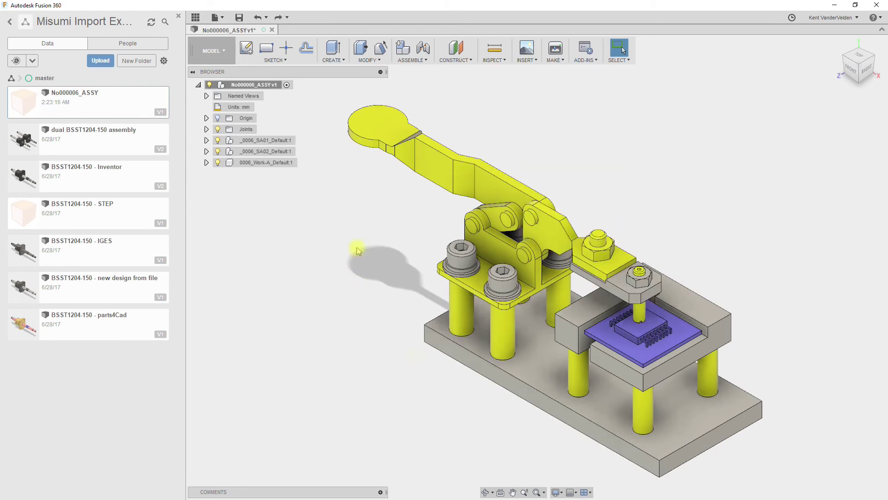
drag(370, 135, 319, 181)
right_click(268, 85)
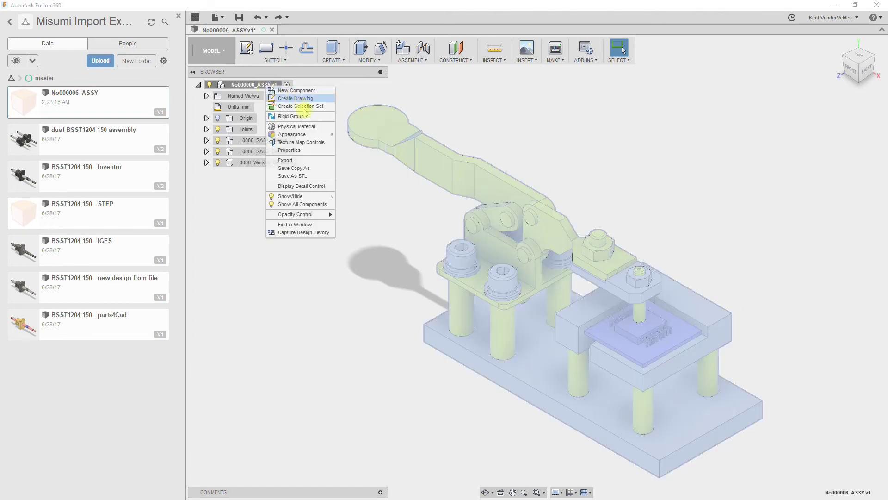
click(310, 232)
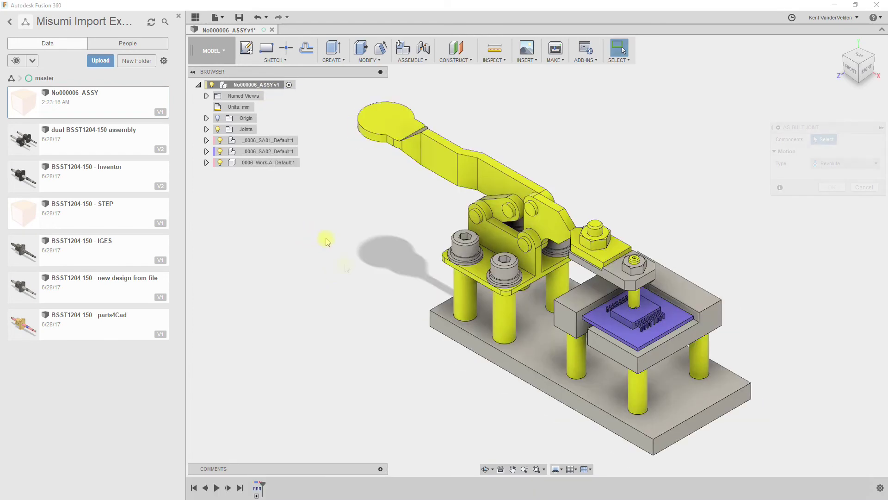
- Add a revolute as-built joint between the pivot pin and clamp body at the pivot hole edge
key(shift+j)
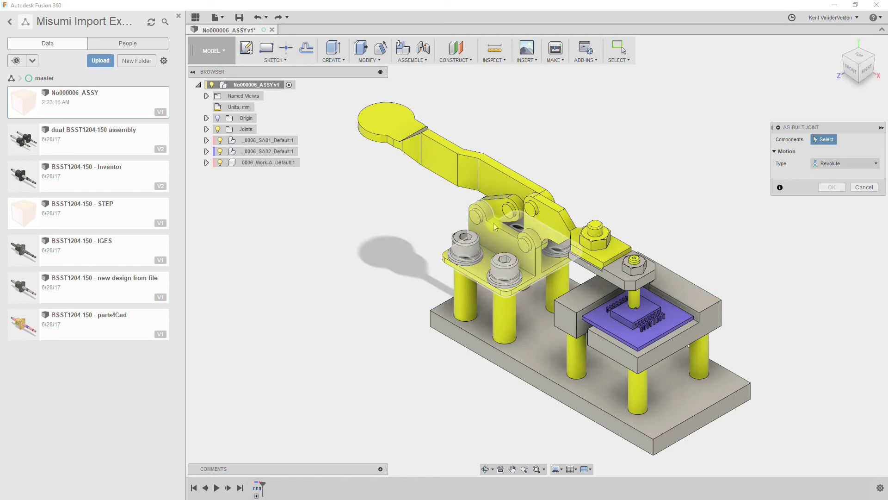
scroll(496, 212, up, 6)
click(501, 174)
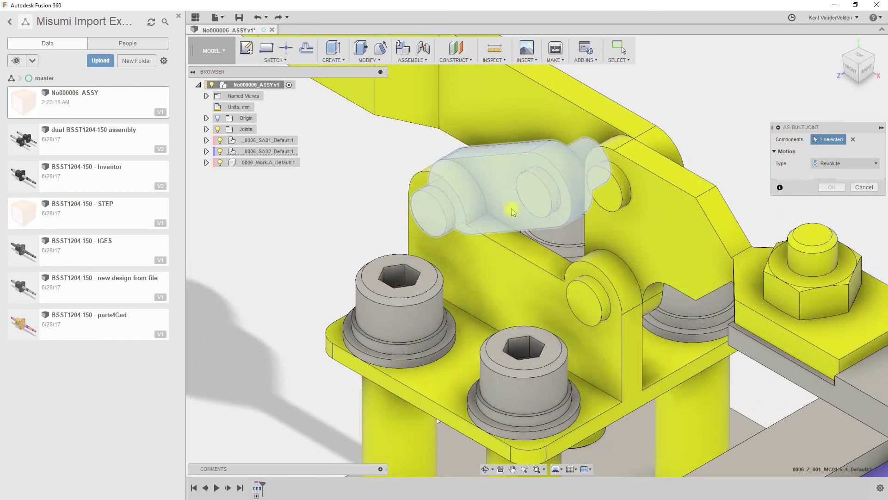
click(499, 264)
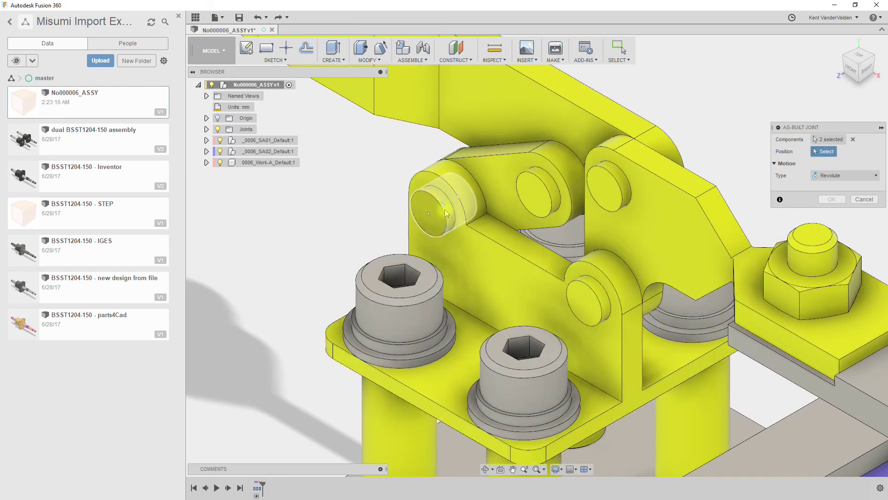
click(433, 202)
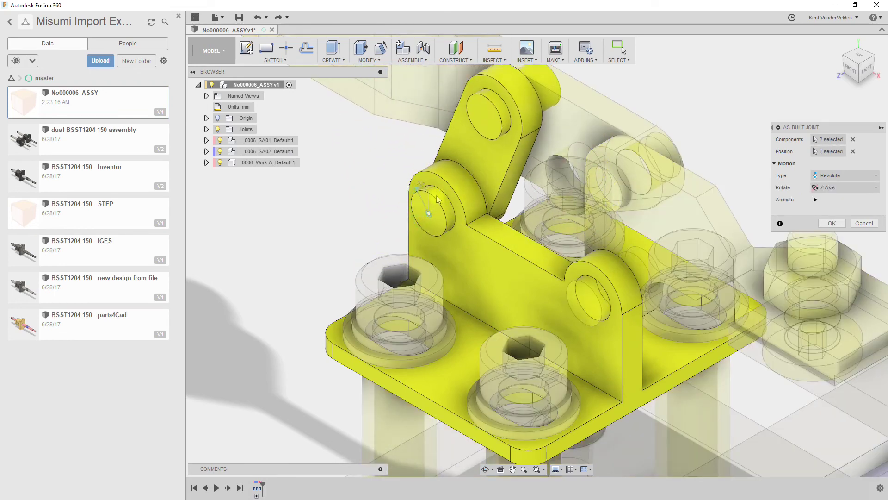
click(832, 223)
shift+middle_drag(831, 223, 712, 231)
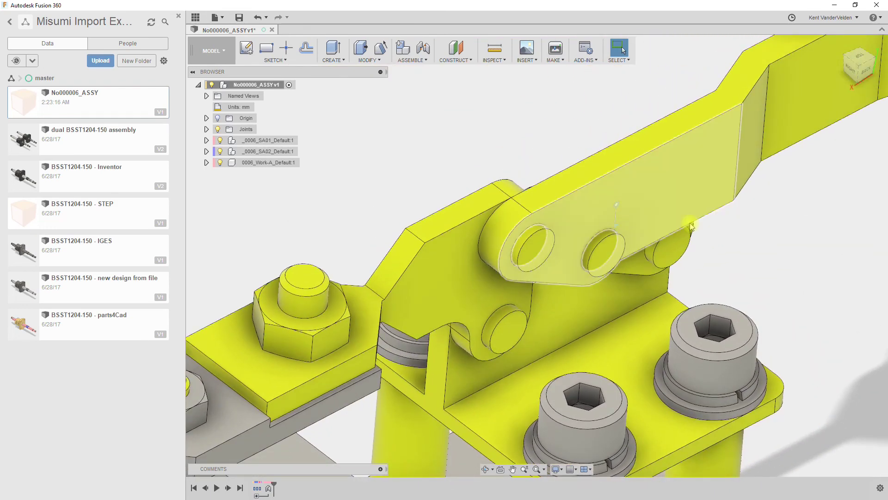
- Set up a second Z-axis revolute as-built joint at the handle-to-link pin
click(407, 60)
click(421, 94)
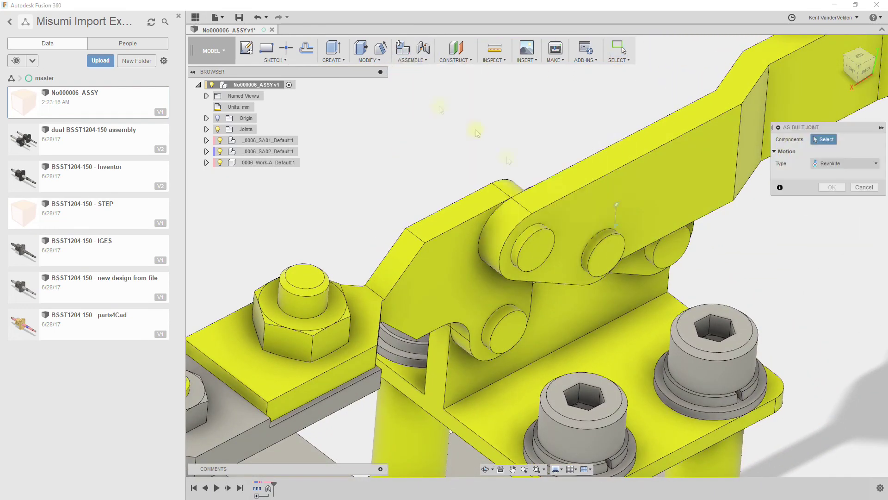
click(656, 167)
click(606, 256)
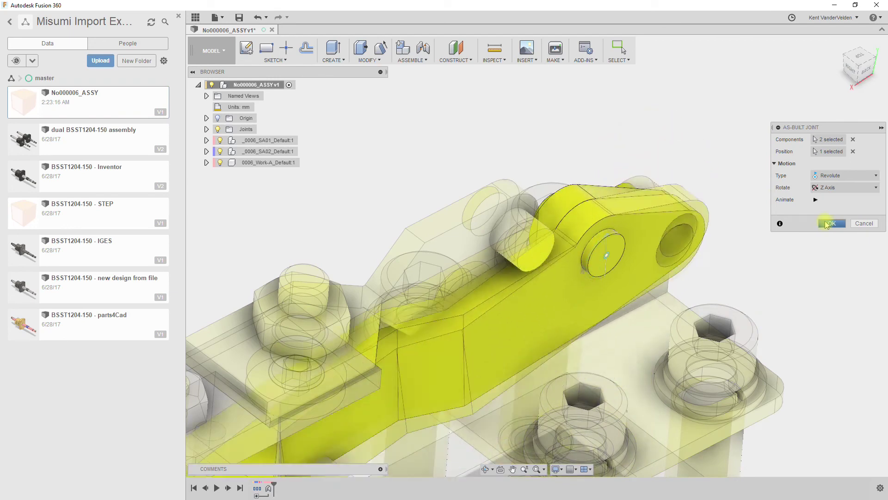
- Confirm the handle-link joint, test the link's swing, and add a revolute joint at the pin hole
key(Return)
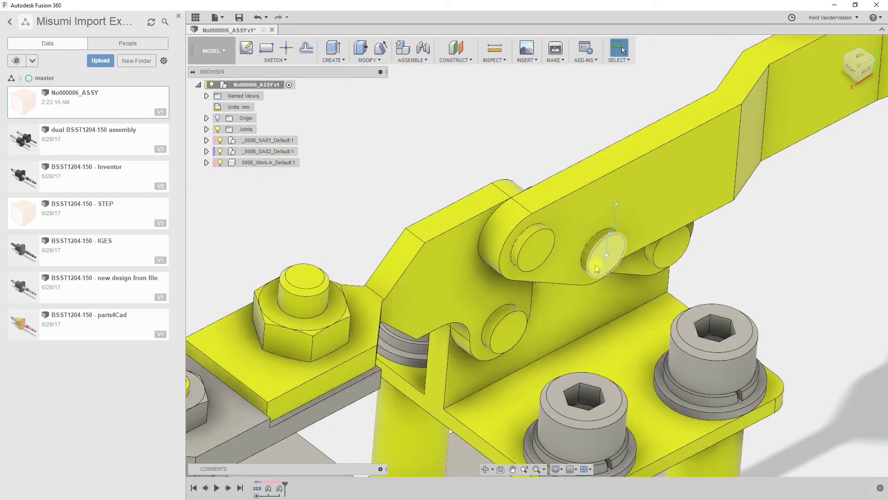
drag(518, 277, 444, 249)
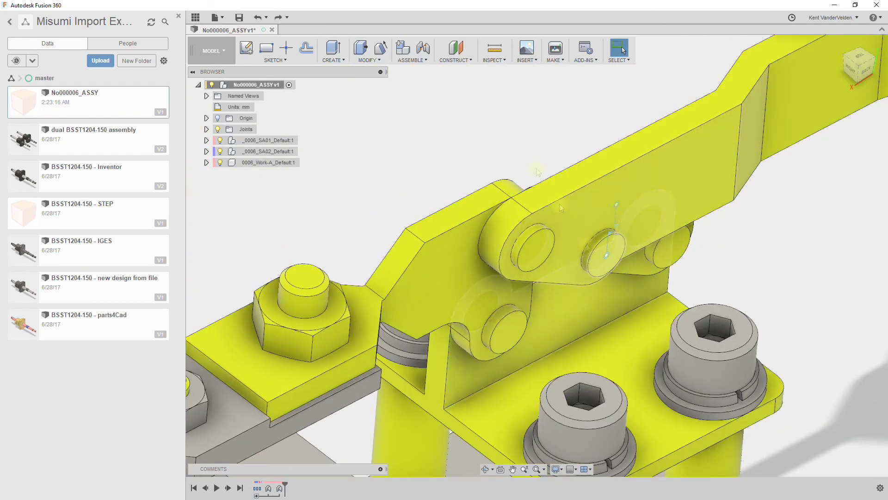
click(425, 61)
click(454, 254)
click(601, 167)
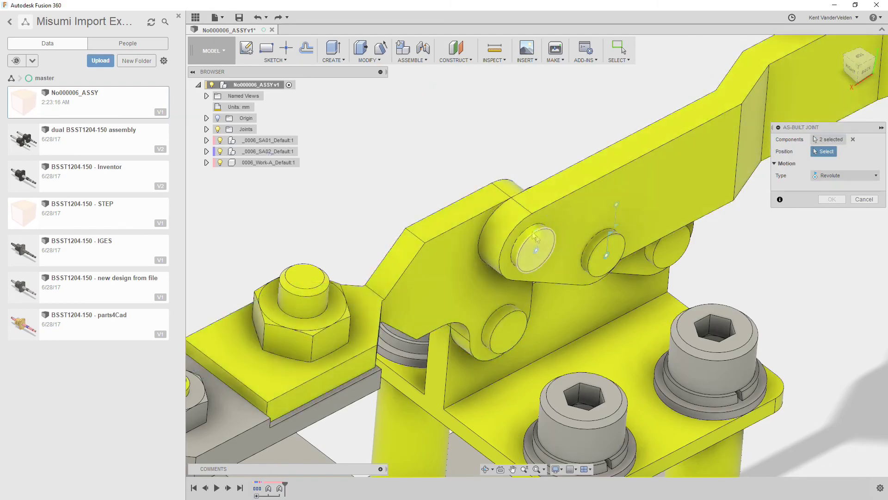
click(534, 245)
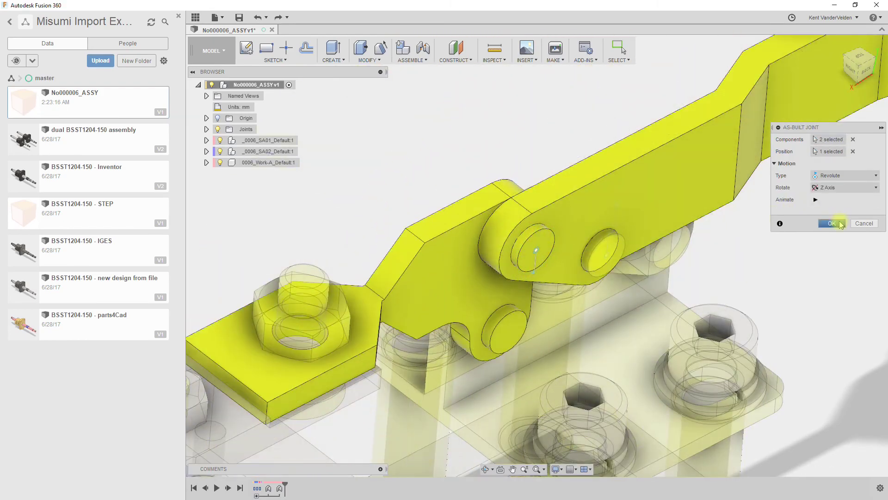
click(831, 224)
shift+middle_drag(740, 231, 463, 116)
- Add a fourth revolute as-built joint at the lower pivot pin and return to the home view
click(420, 60)
click(418, 92)
click(393, 296)
click(532, 240)
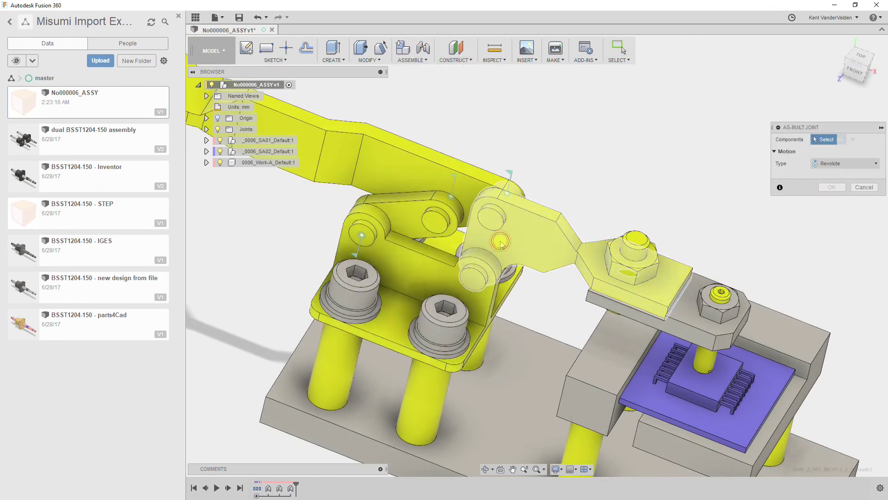
click(472, 279)
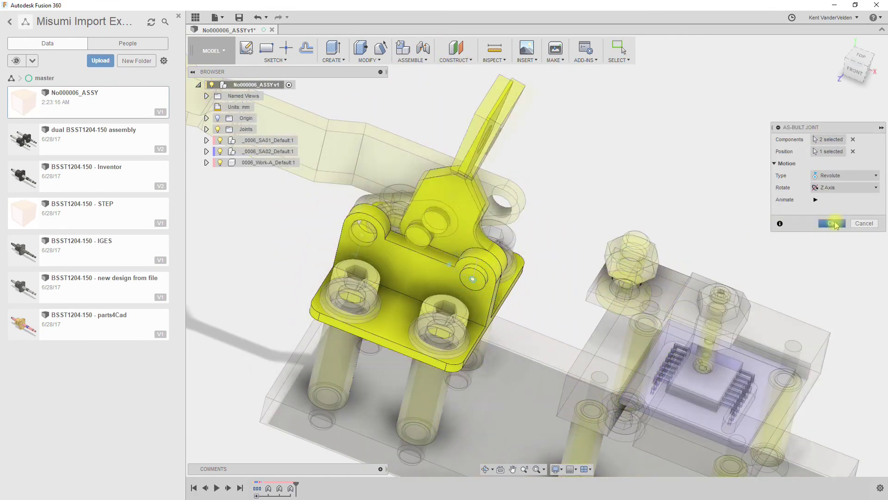
click(623, 50)
click(837, 43)
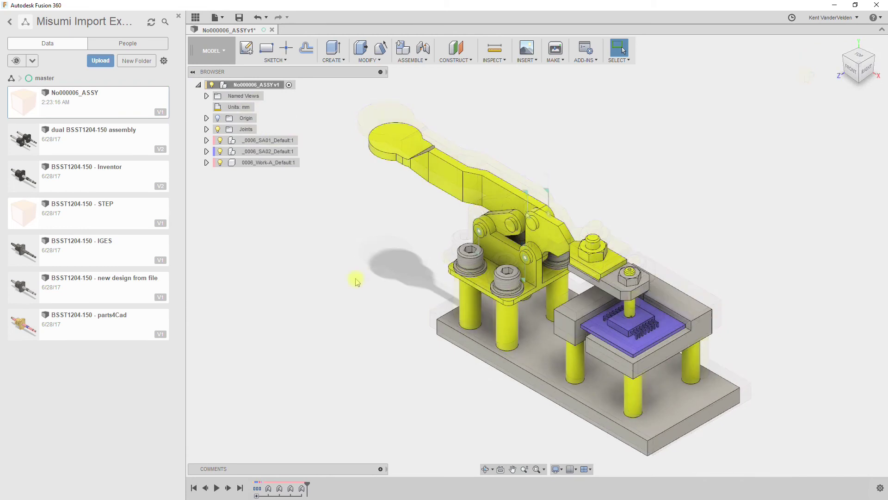
click(856, 73)
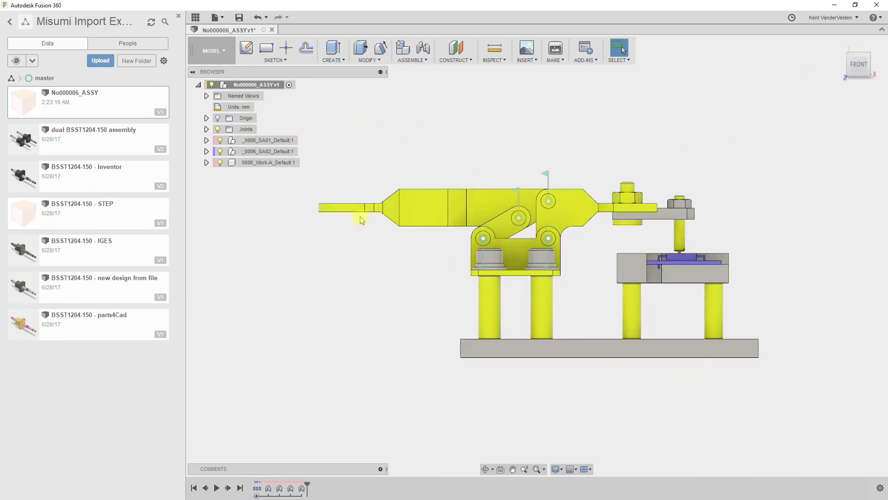
drag(359, 217, 415, 152)
click(648, 60)
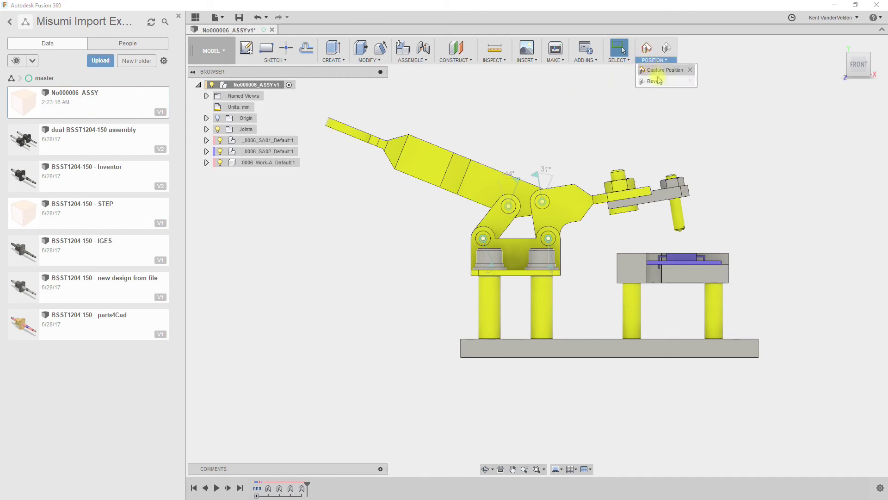
click(647, 81)
click(838, 43)
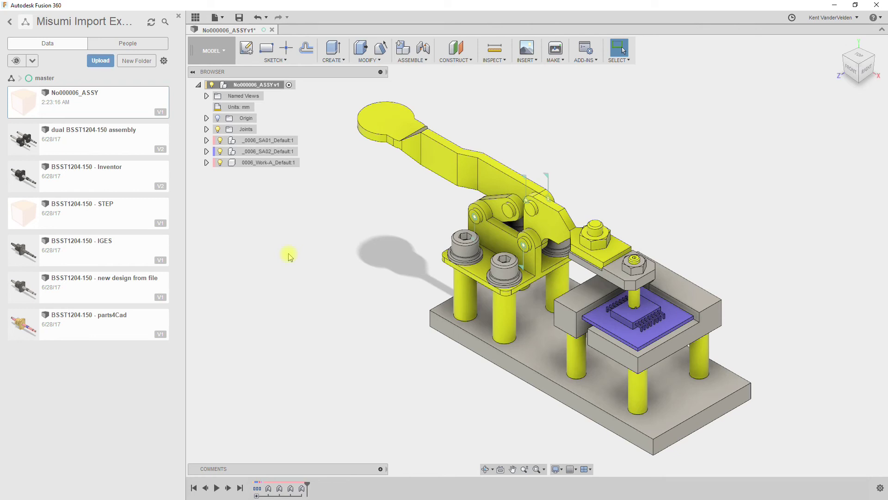
- Rename _0006_SA01_Default to _0006_SA01 and expand the SA01 and SA02 subassemblies
click(206, 140)
click(206, 240)
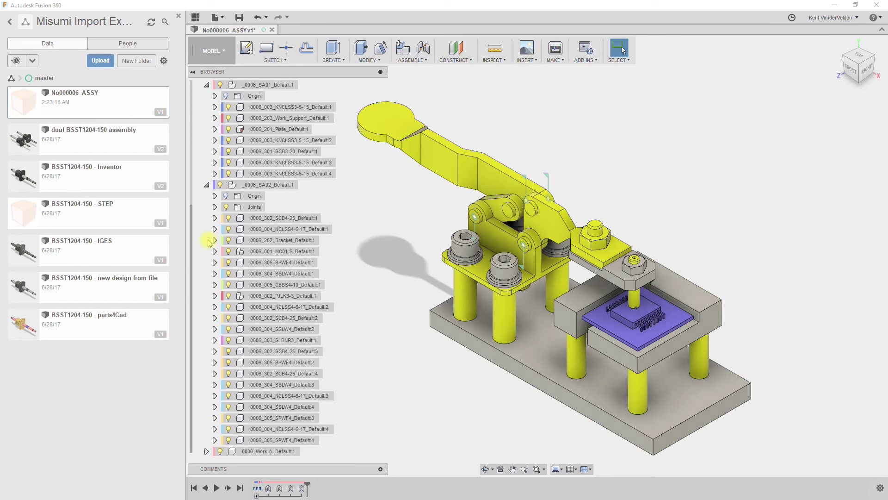
click(277, 140)
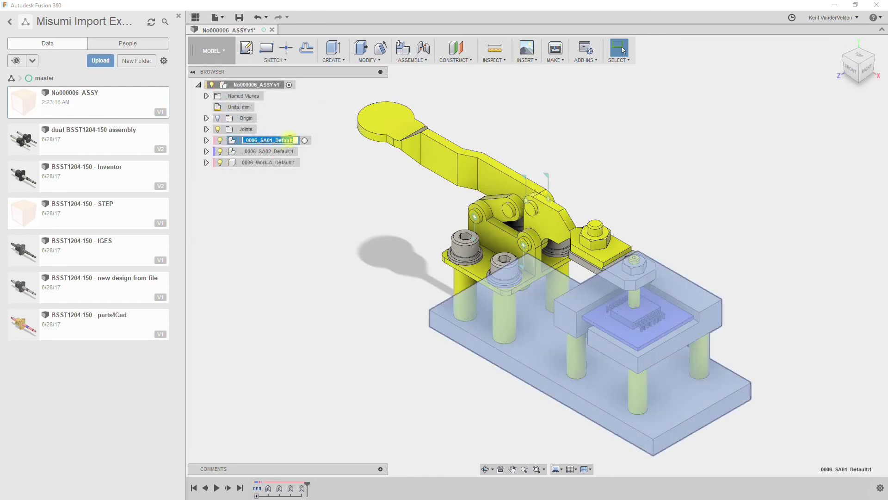
click(282, 140)
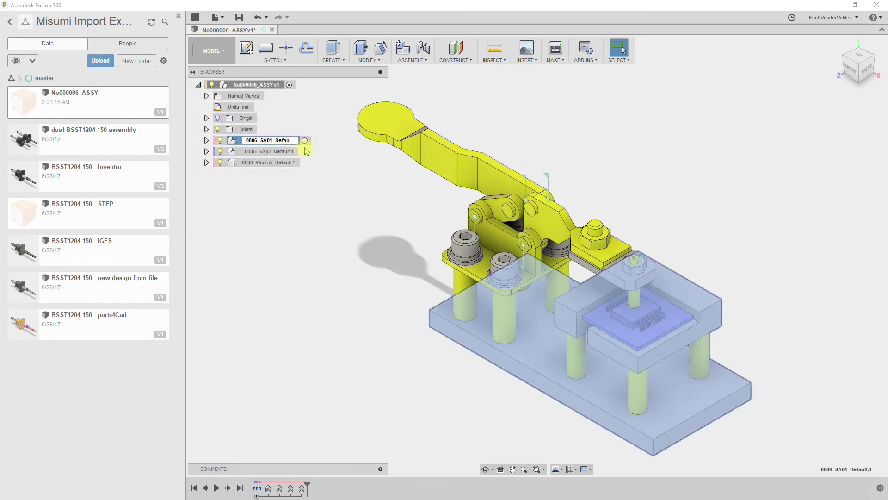
key(Return)
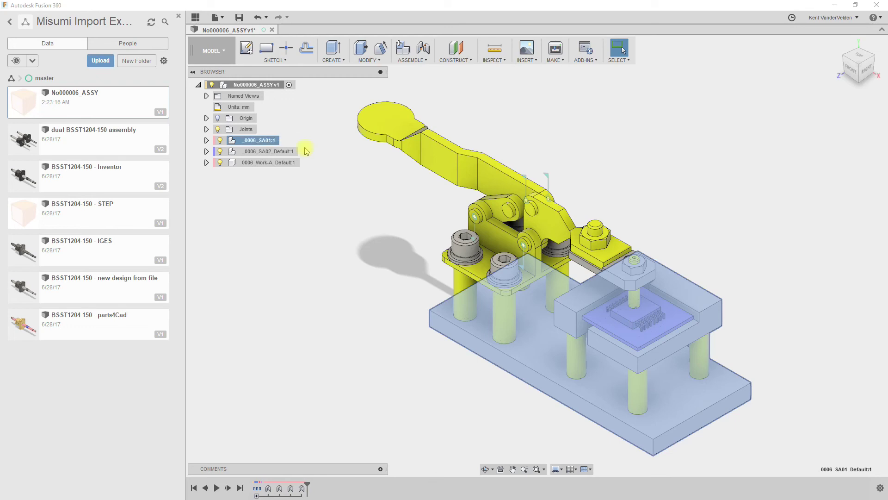
key(Escape)
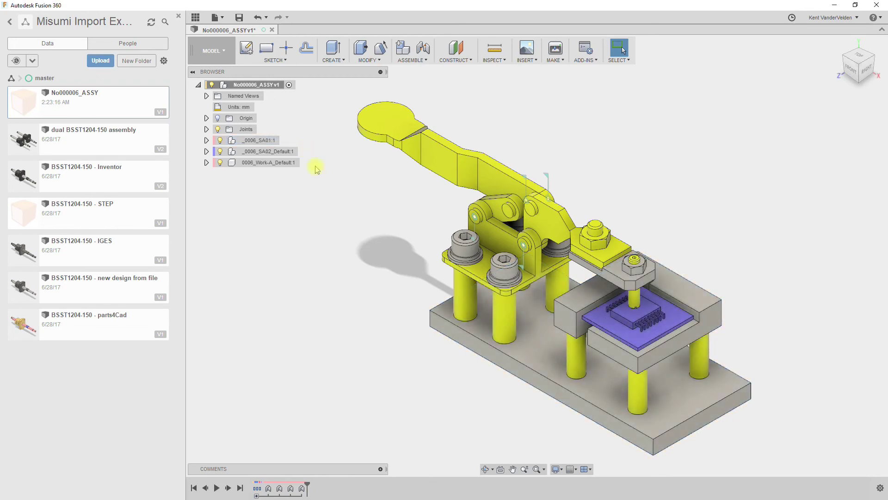
click(206, 141)
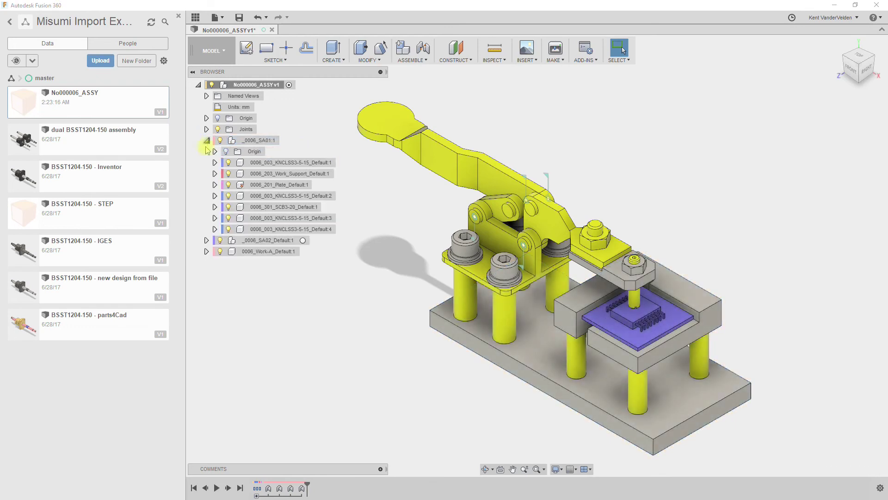
click(206, 240)
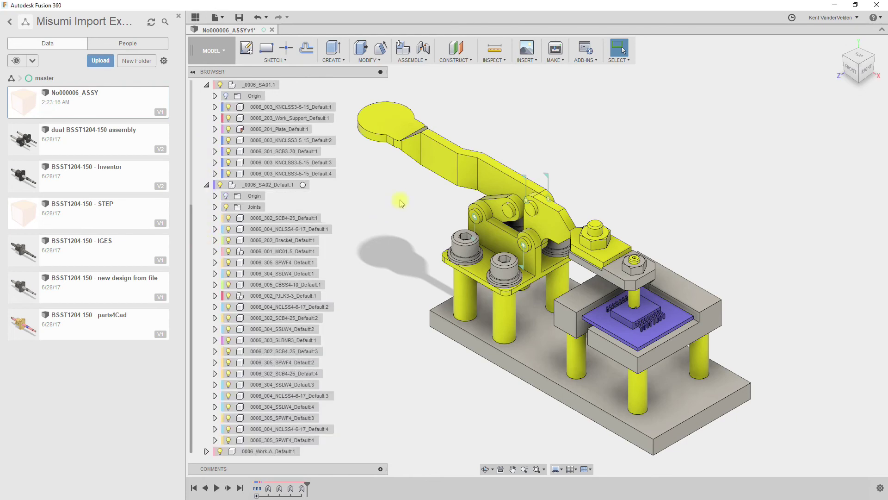
- Run the remove_default_string script from My Scripts to strip _Default from all component names
click(582, 60)
click(583, 69)
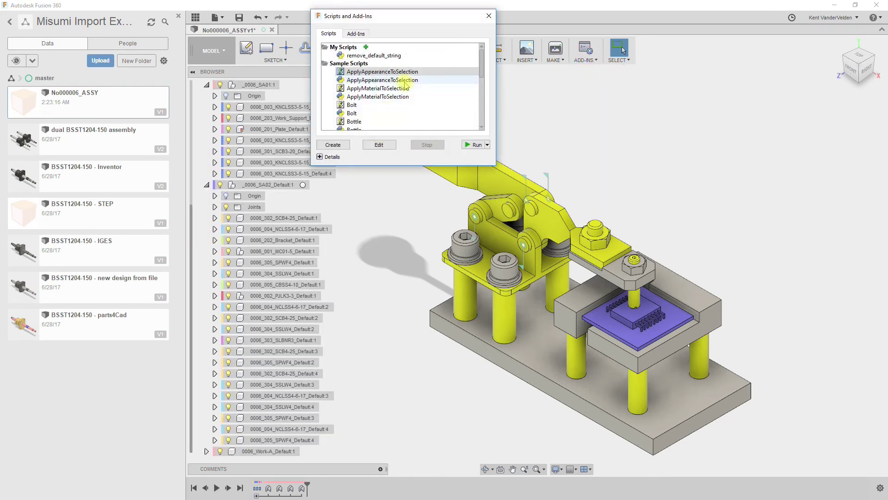
click(391, 55)
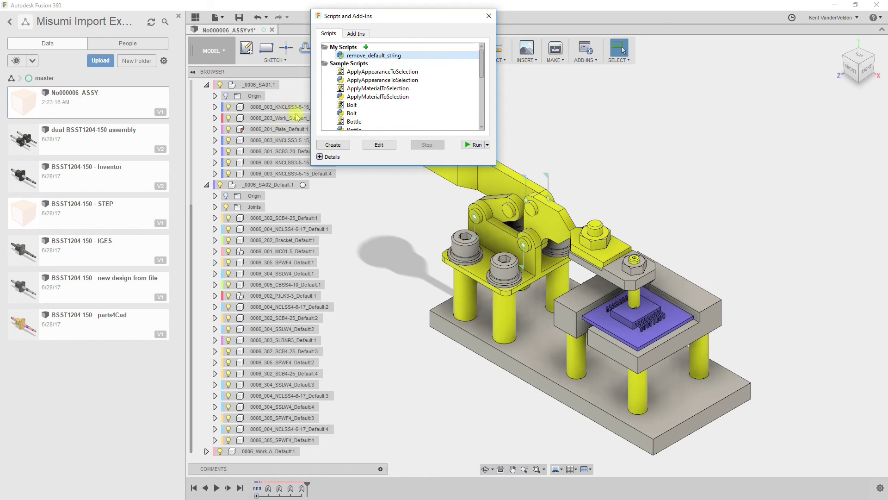
click(475, 144)
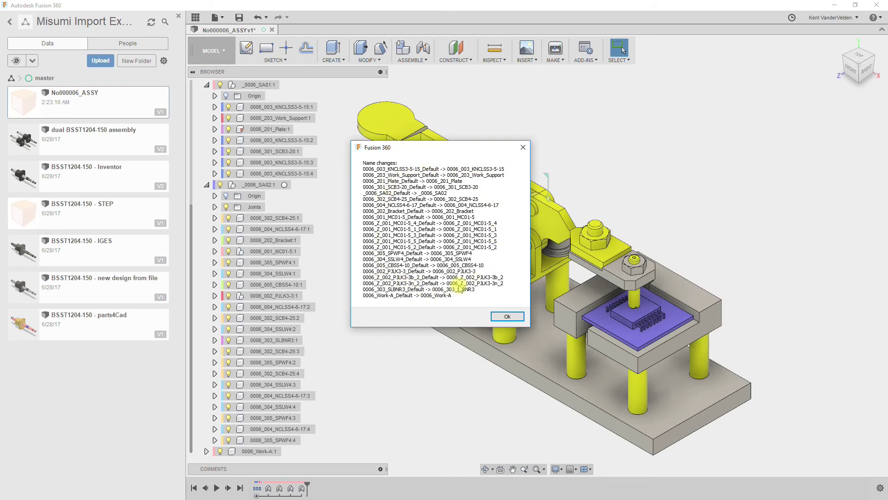
- Dismiss the Name changes report and check the renames in the Undo history
key(Return)
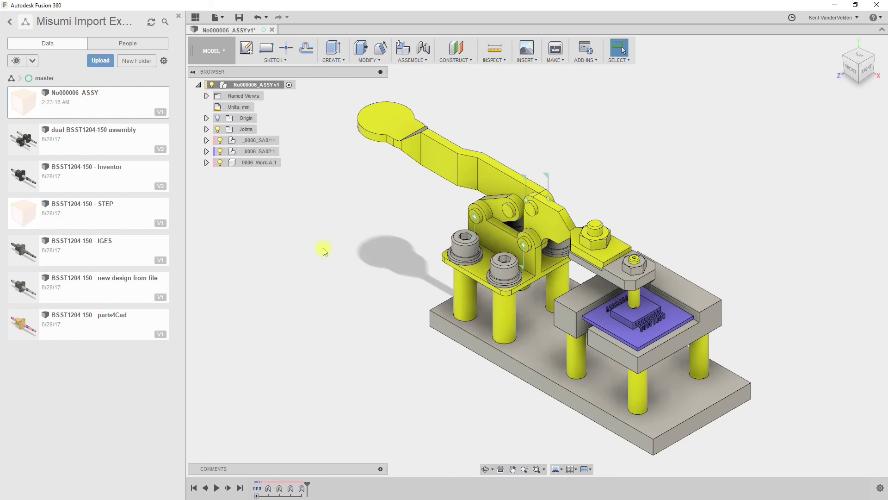
click(266, 17)
mouse_move(284, 32)
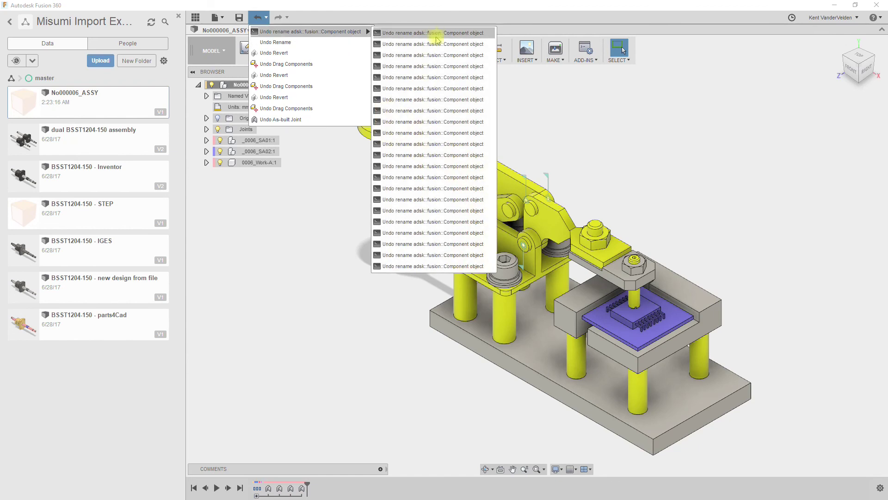
click(332, 252)
- Open remove_default_string from Scripts and Add-Ins in the Spyder editor
click(586, 60)
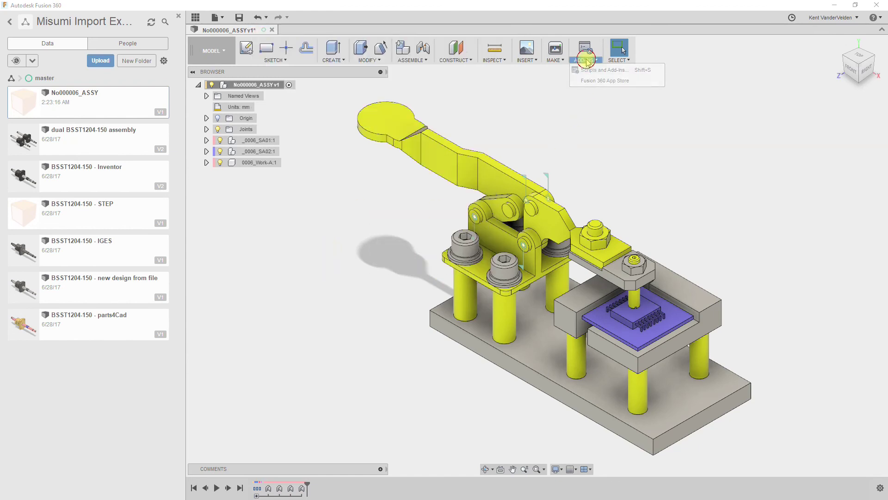
click(599, 69)
click(370, 41)
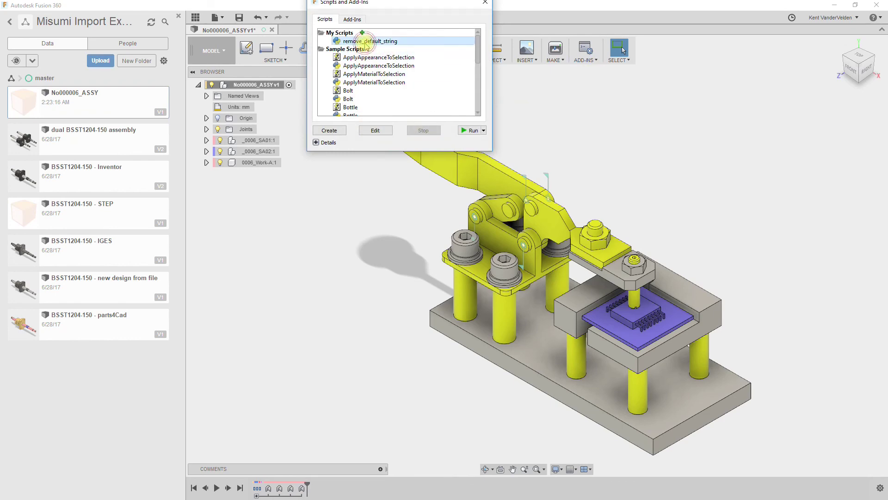
click(373, 130)
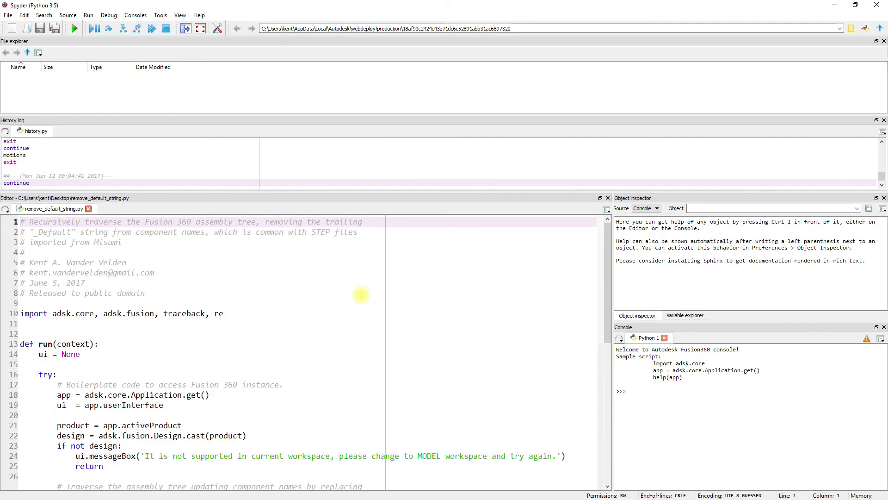
scroll(362, 295, down, 2)
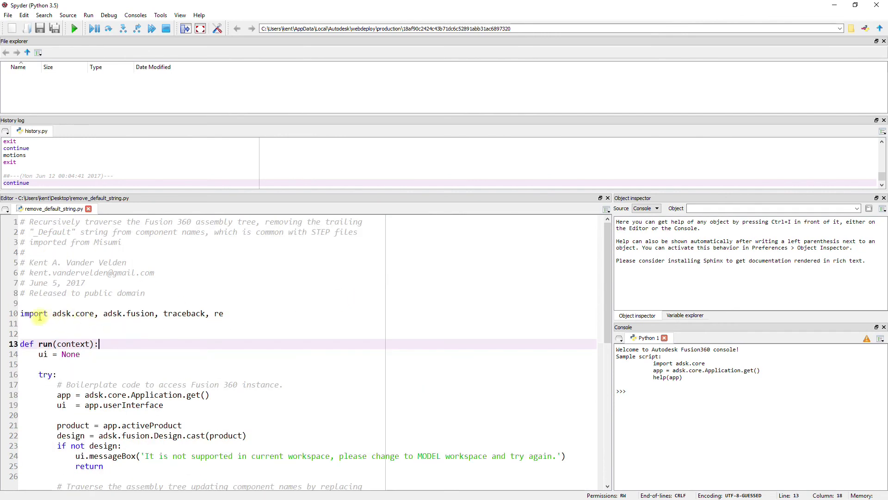
drag(21, 313, 23, 476)
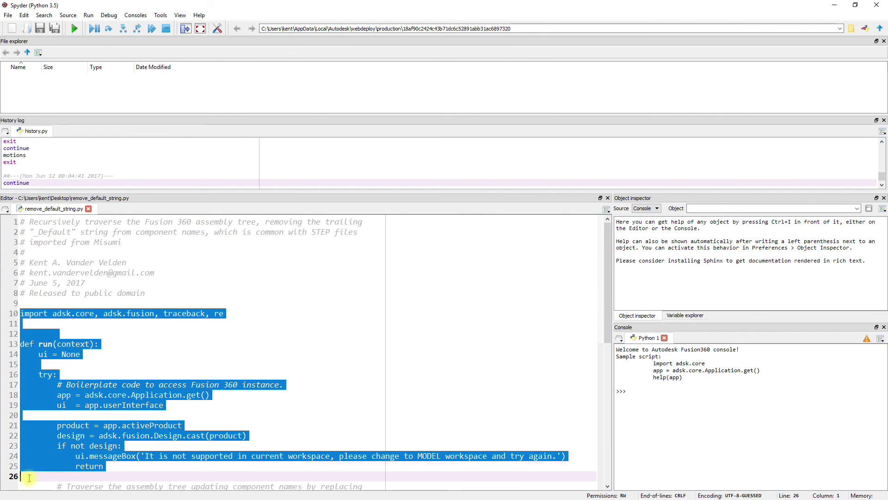
scroll(158, 392, down, 6)
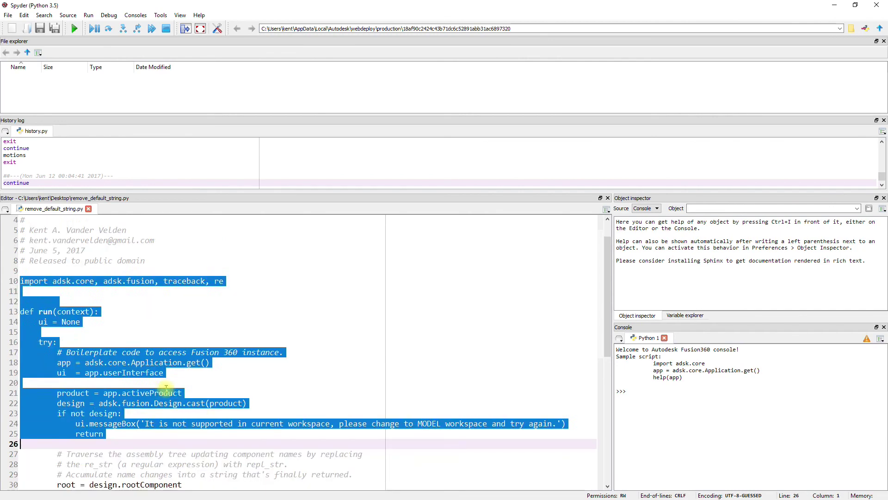
scroll(167, 385, down, 4)
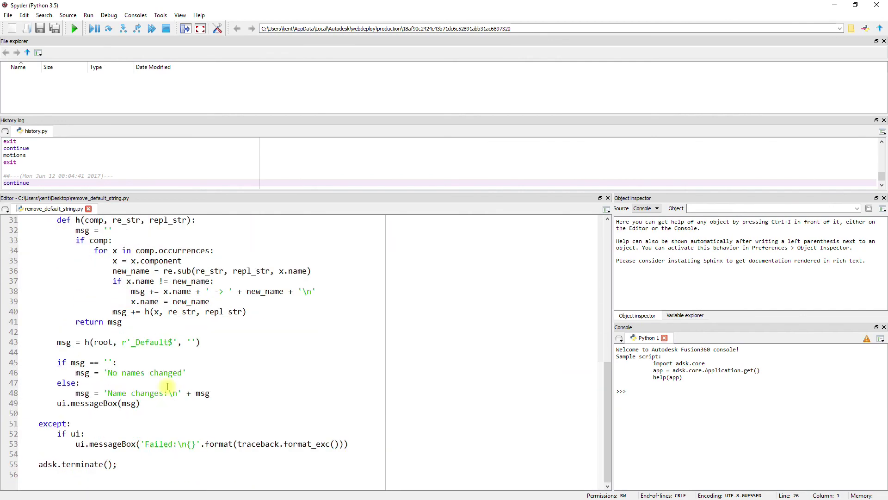
drag(139, 465, 32, 425)
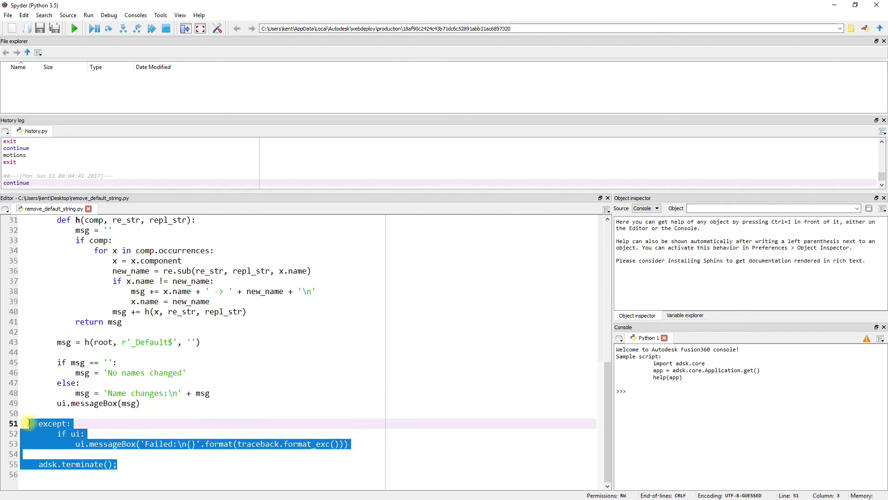
scroll(38, 347, up, 2)
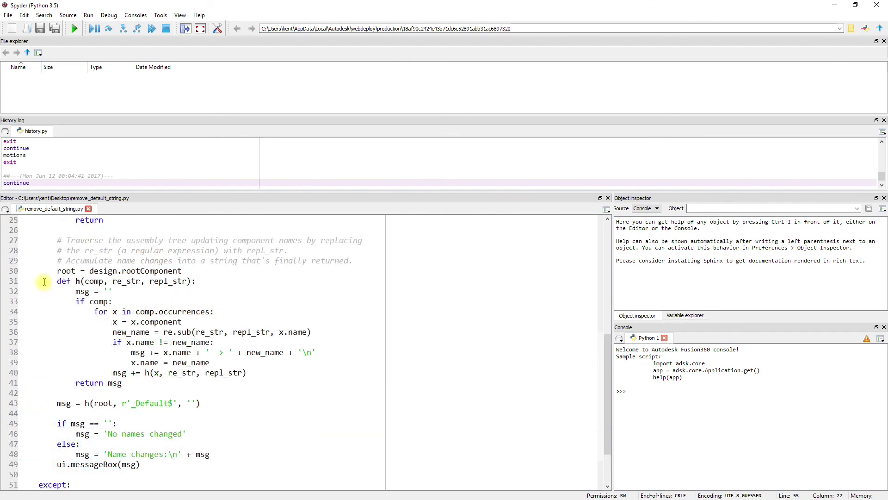
drag(22, 272, 20, 280)
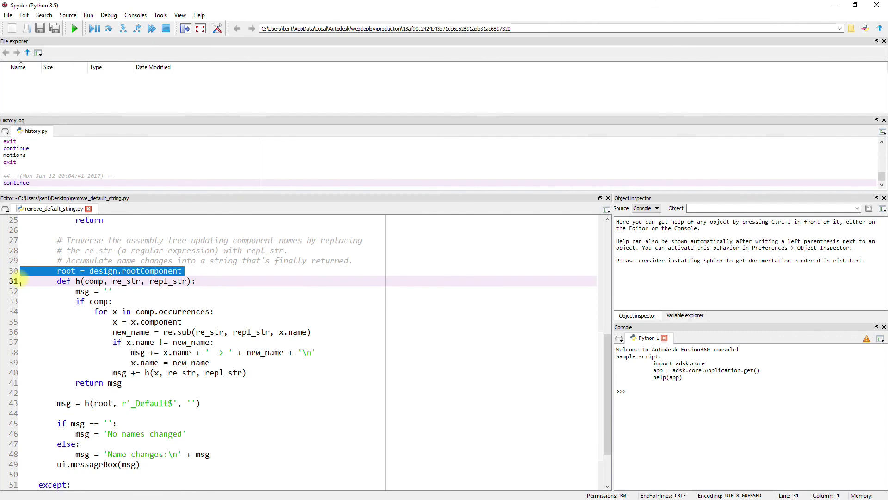
key(Down)
key(Down)
key(Down)
key(Down)
key(Down)
key(Down)
key(Down)
key(Down)
key(Down)
key(Down)
key(Down)
key(Down)
key(shift+Down)
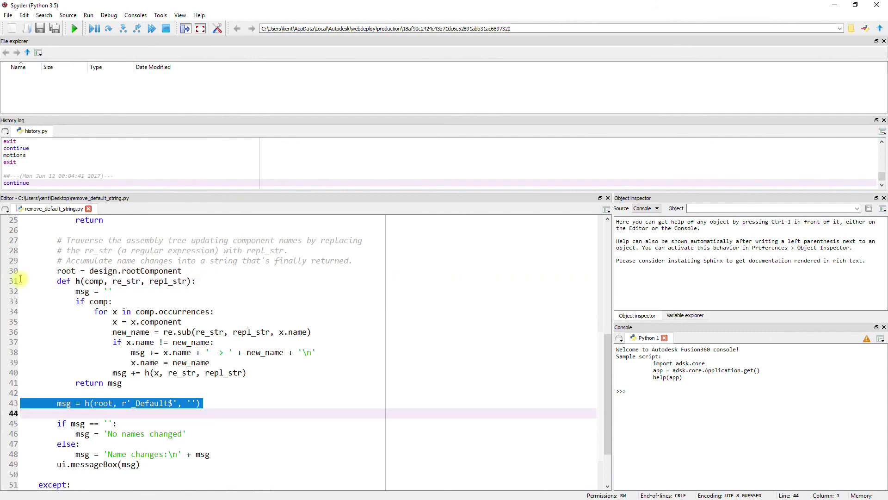
key(Up)
key(Up)
key(Up)
key(Up)
key(Up)
key(Up)
key(Up)
key(Up)
key(Up)
key(Up)
key(shift+Down)
key(shift+Down)
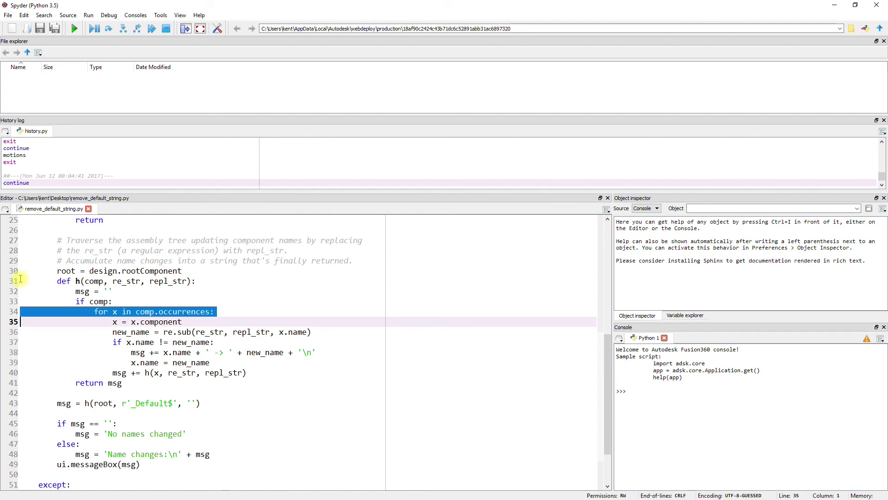
key(Up)
key(Down)
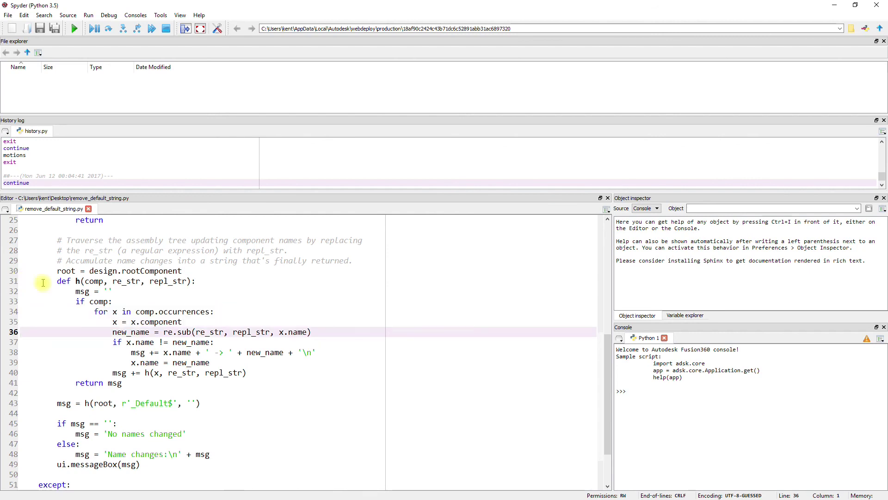
key(shift+Down)
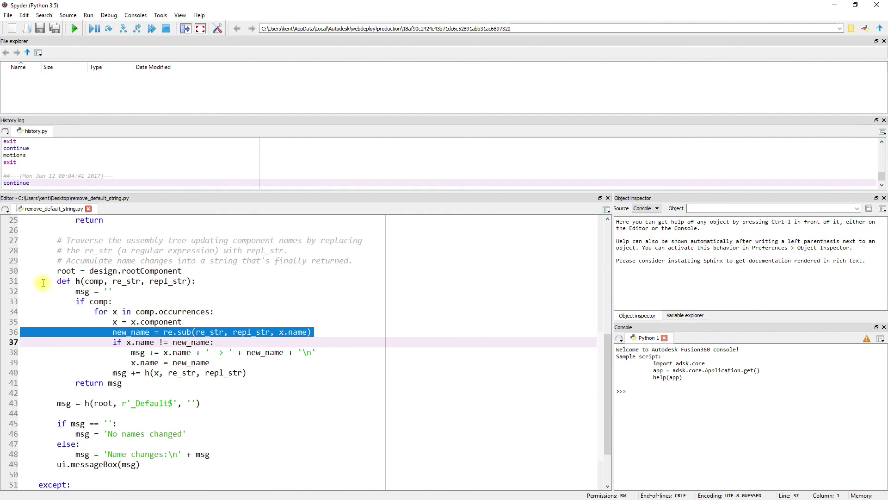
key(Up)
key(Down)
key(shift+Down)
key(Up)
key(Down)
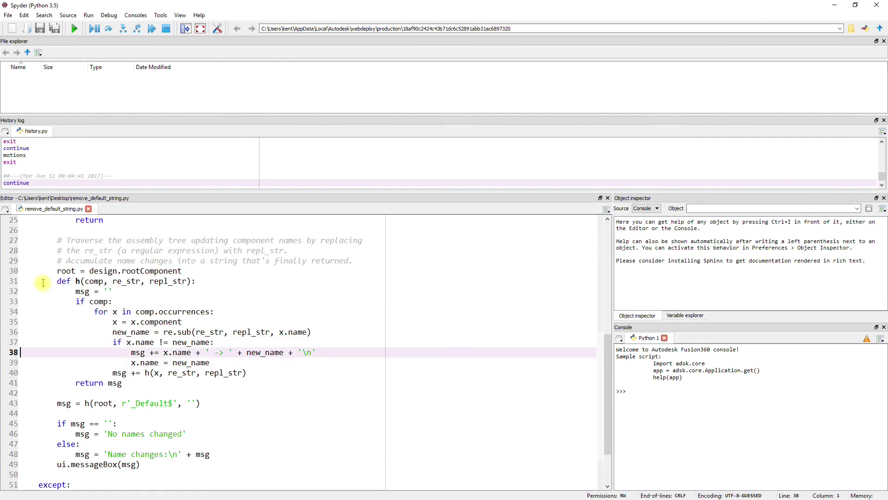
key(shift+Down)
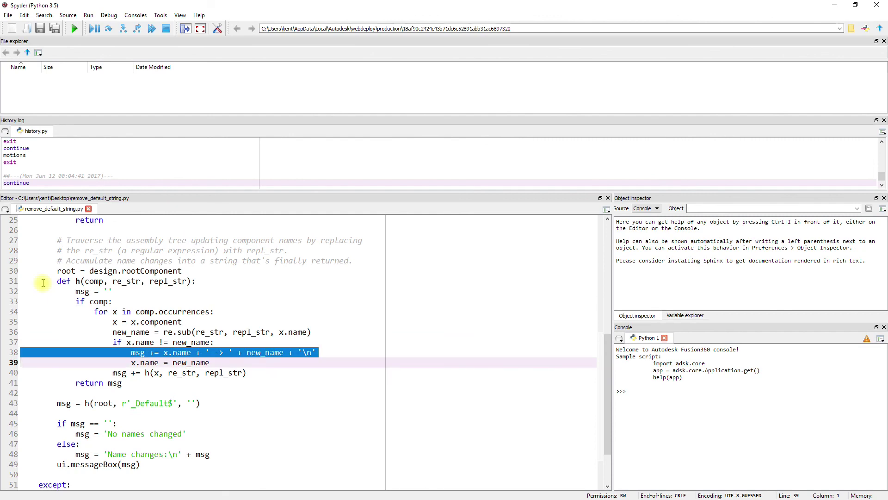
key(Up)
key(Down)
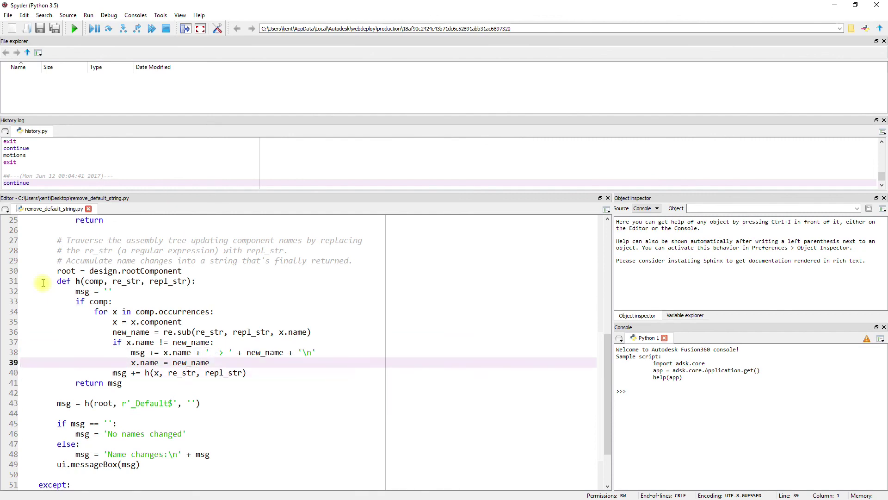
key(shift+Down)
key(Up)
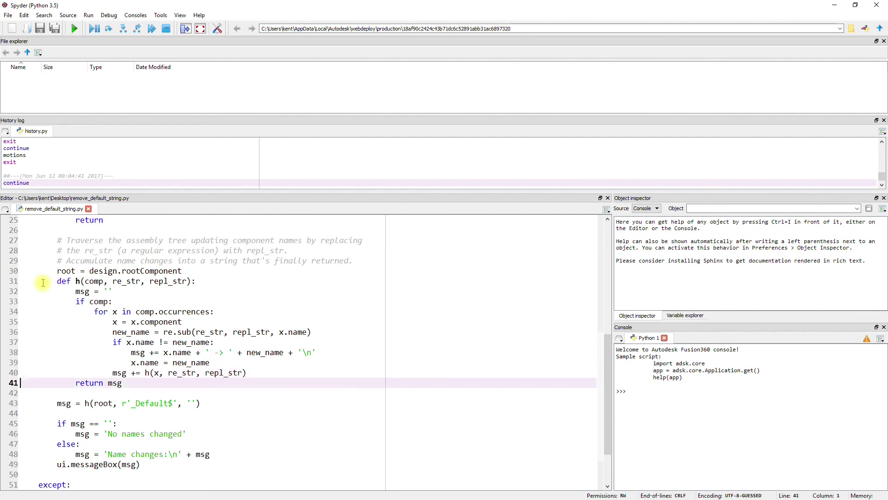
key(Down)
key(shift+Down)
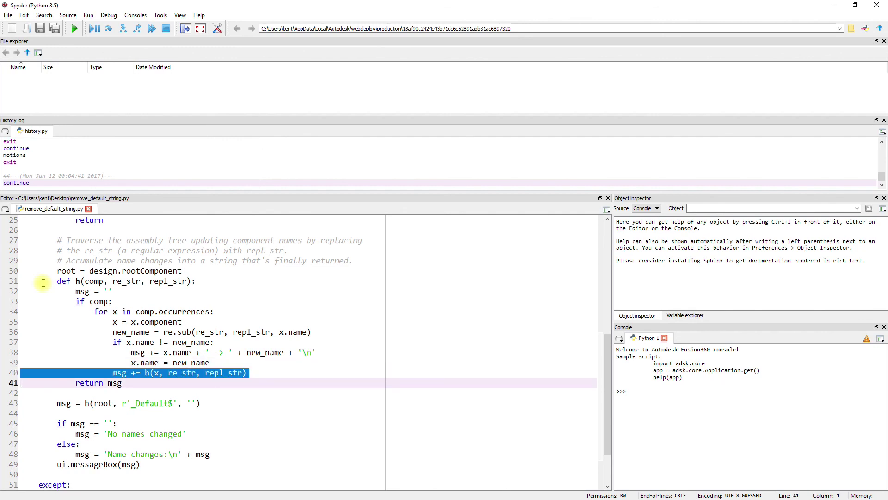
key(Up)
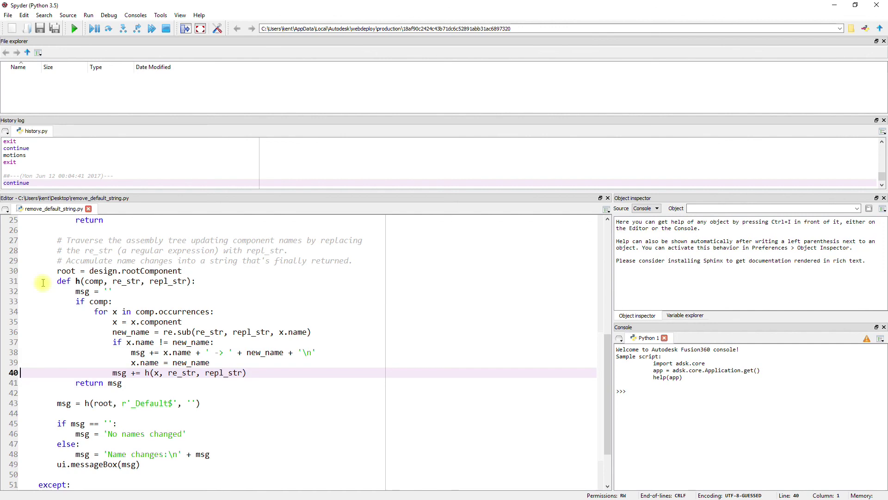
key(Up)
key(Up)
key(Up)
key(Up)
key(Up)
key(Up)
key(Up)
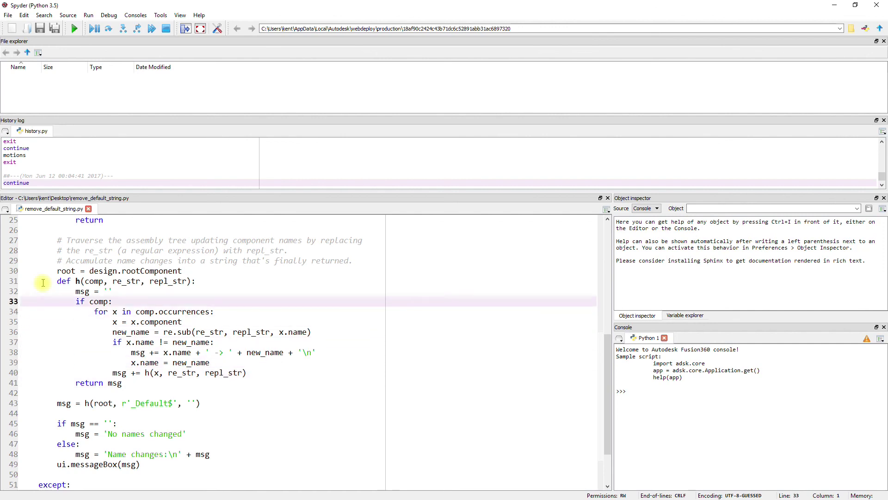
key(Down)
key(Down)
key(Down)
key(Down)
key(Down)
key(Down)
key(Down)
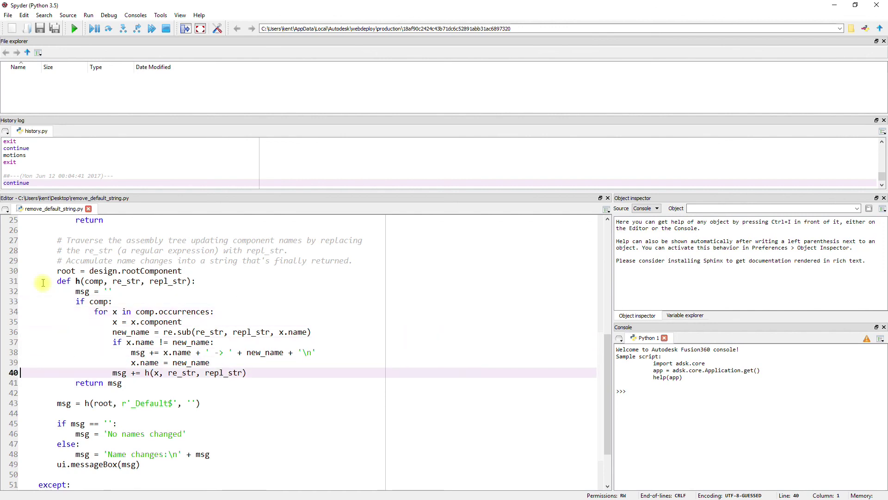
key(Down)
key(Down)
key(Down)
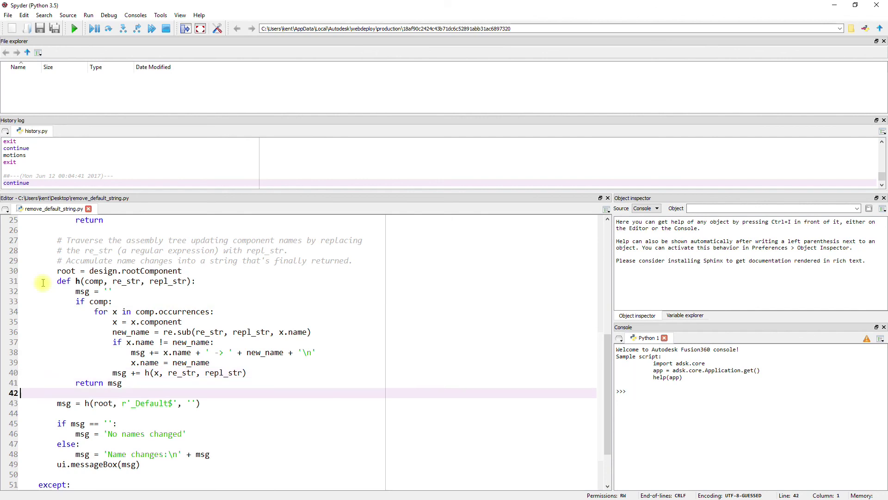
key(Down)
key(Down)
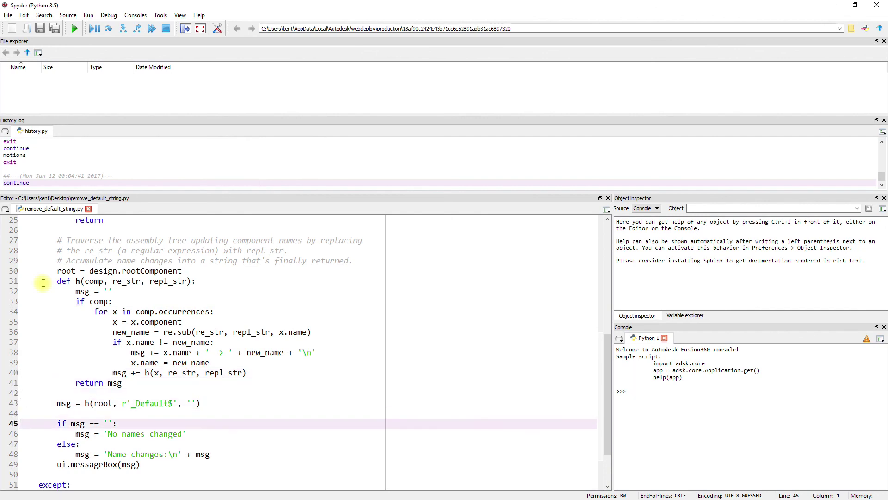
key(shift+Down)
key(shift+Down)
key(shift+Down)
key(shift+Down)
key(shift+Down)
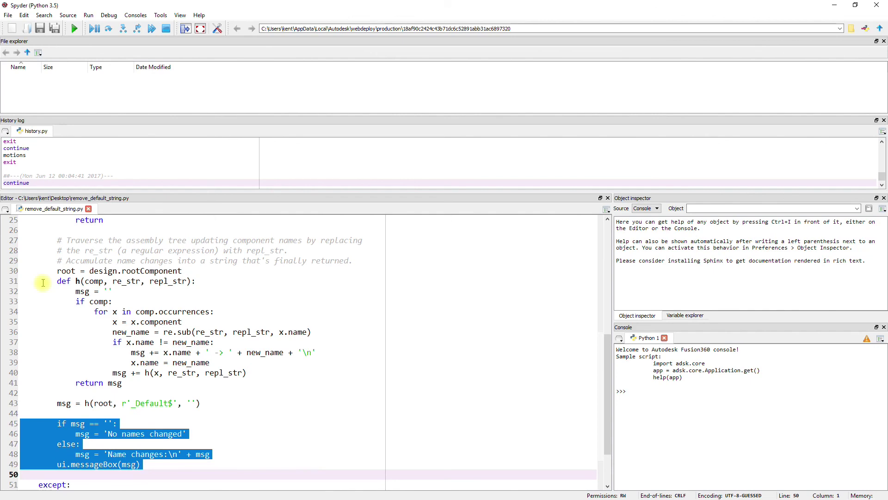
key(Down)
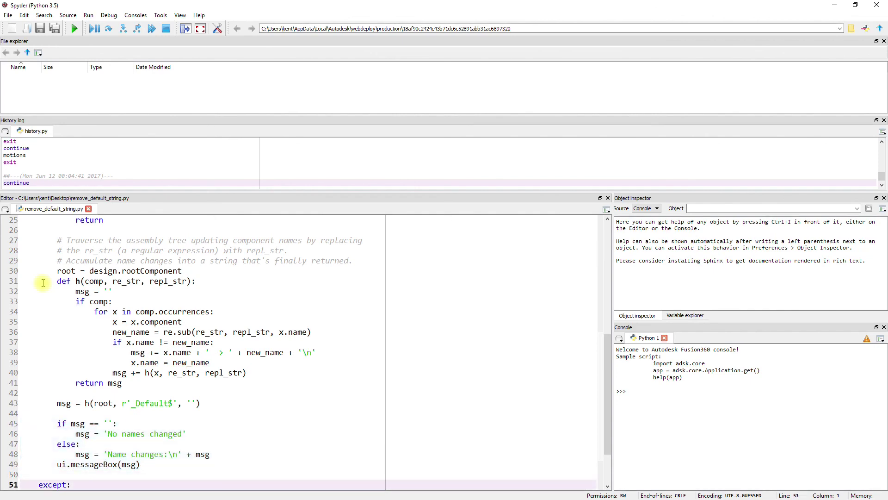